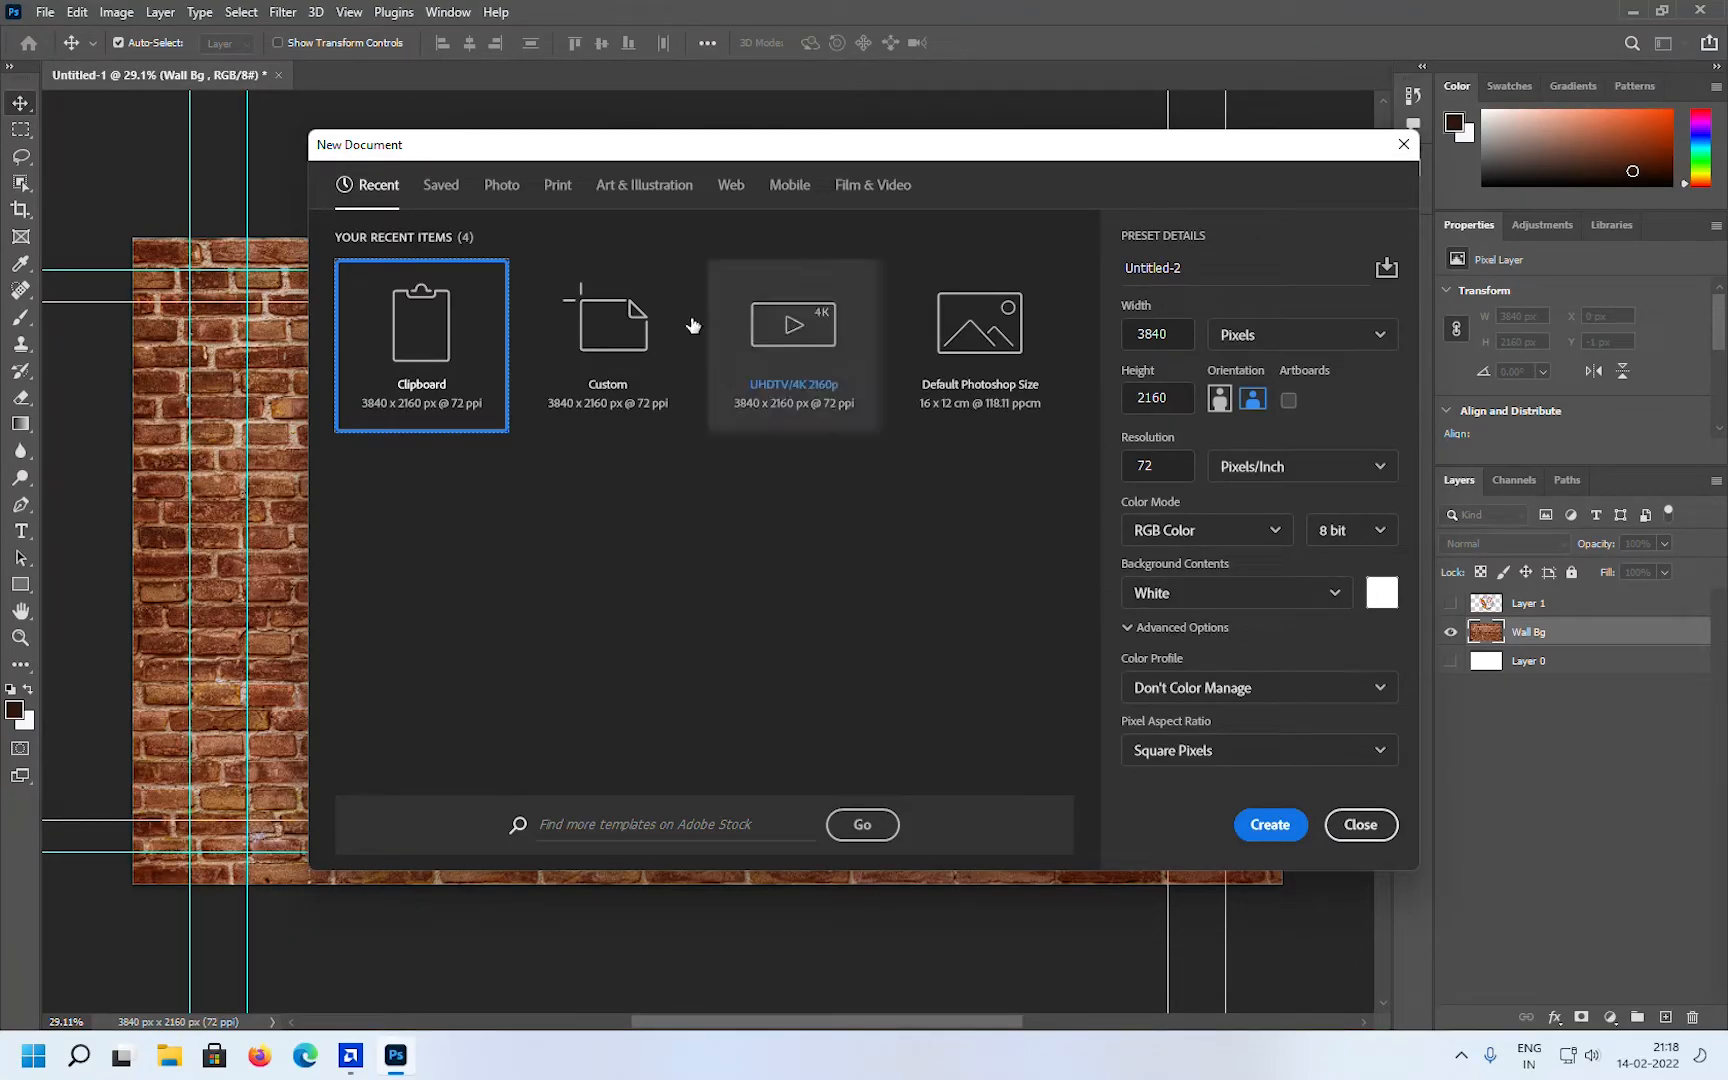
Step: Create a UHDTV/4K 2160p document and copy the brick Wall Bg layer into it from Untitled-1, filling the canvas
left_click(788, 347)
double_click(789, 350)
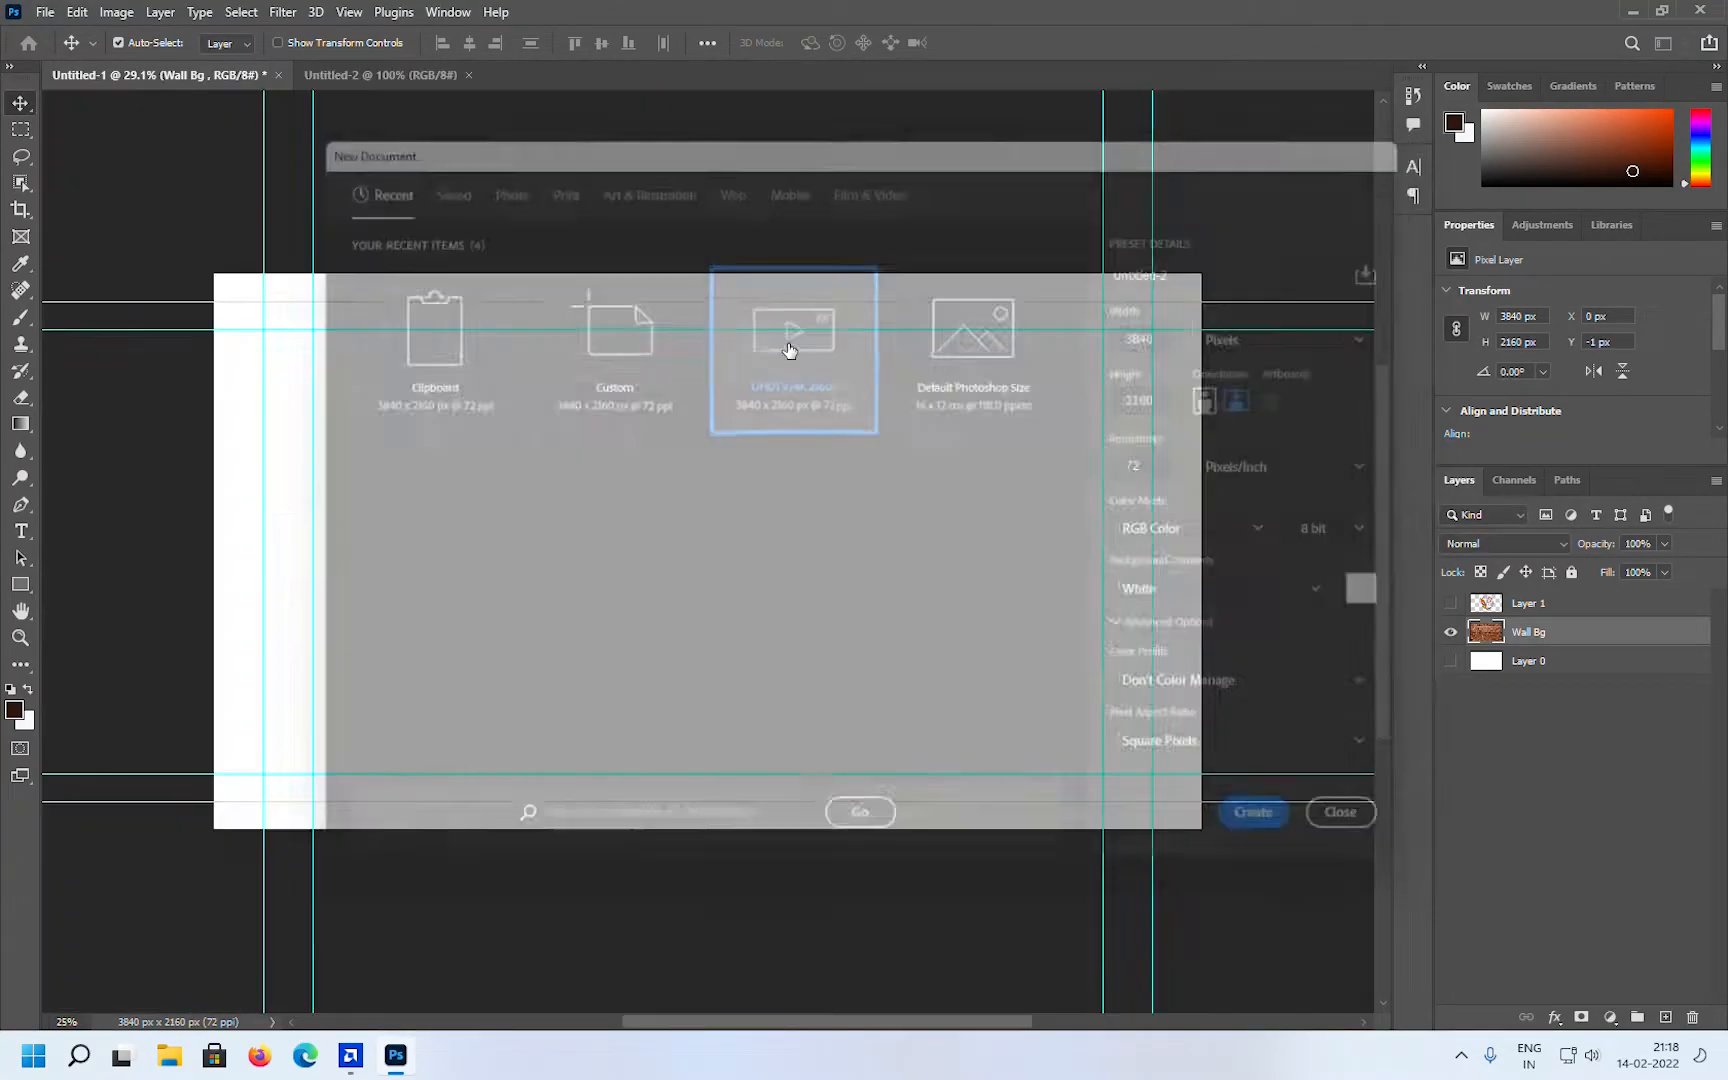
left_click(115, 74)
left_click_drag(460, 415, 716, 549)
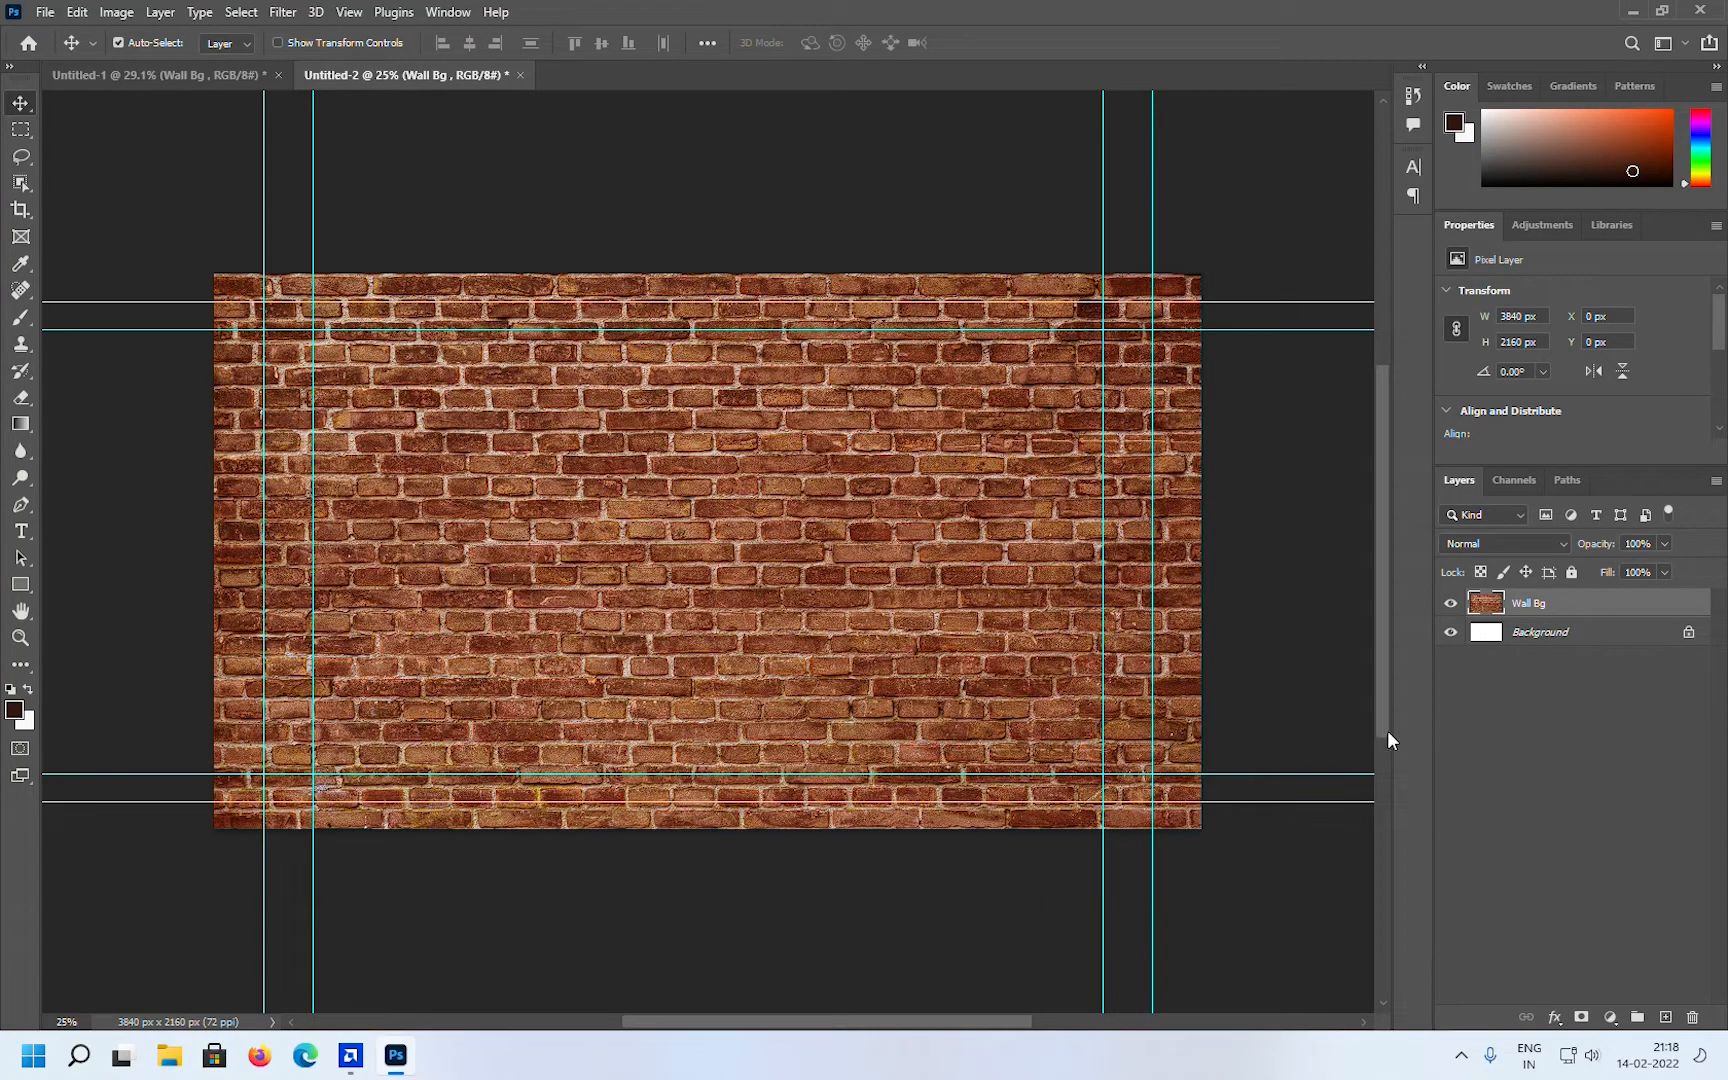
Step: Duplicate the Wall Bg layer and select the copy's reddish-brown brick tones using Color Range with fuzziness 116
key("ctrl+alt+Up")
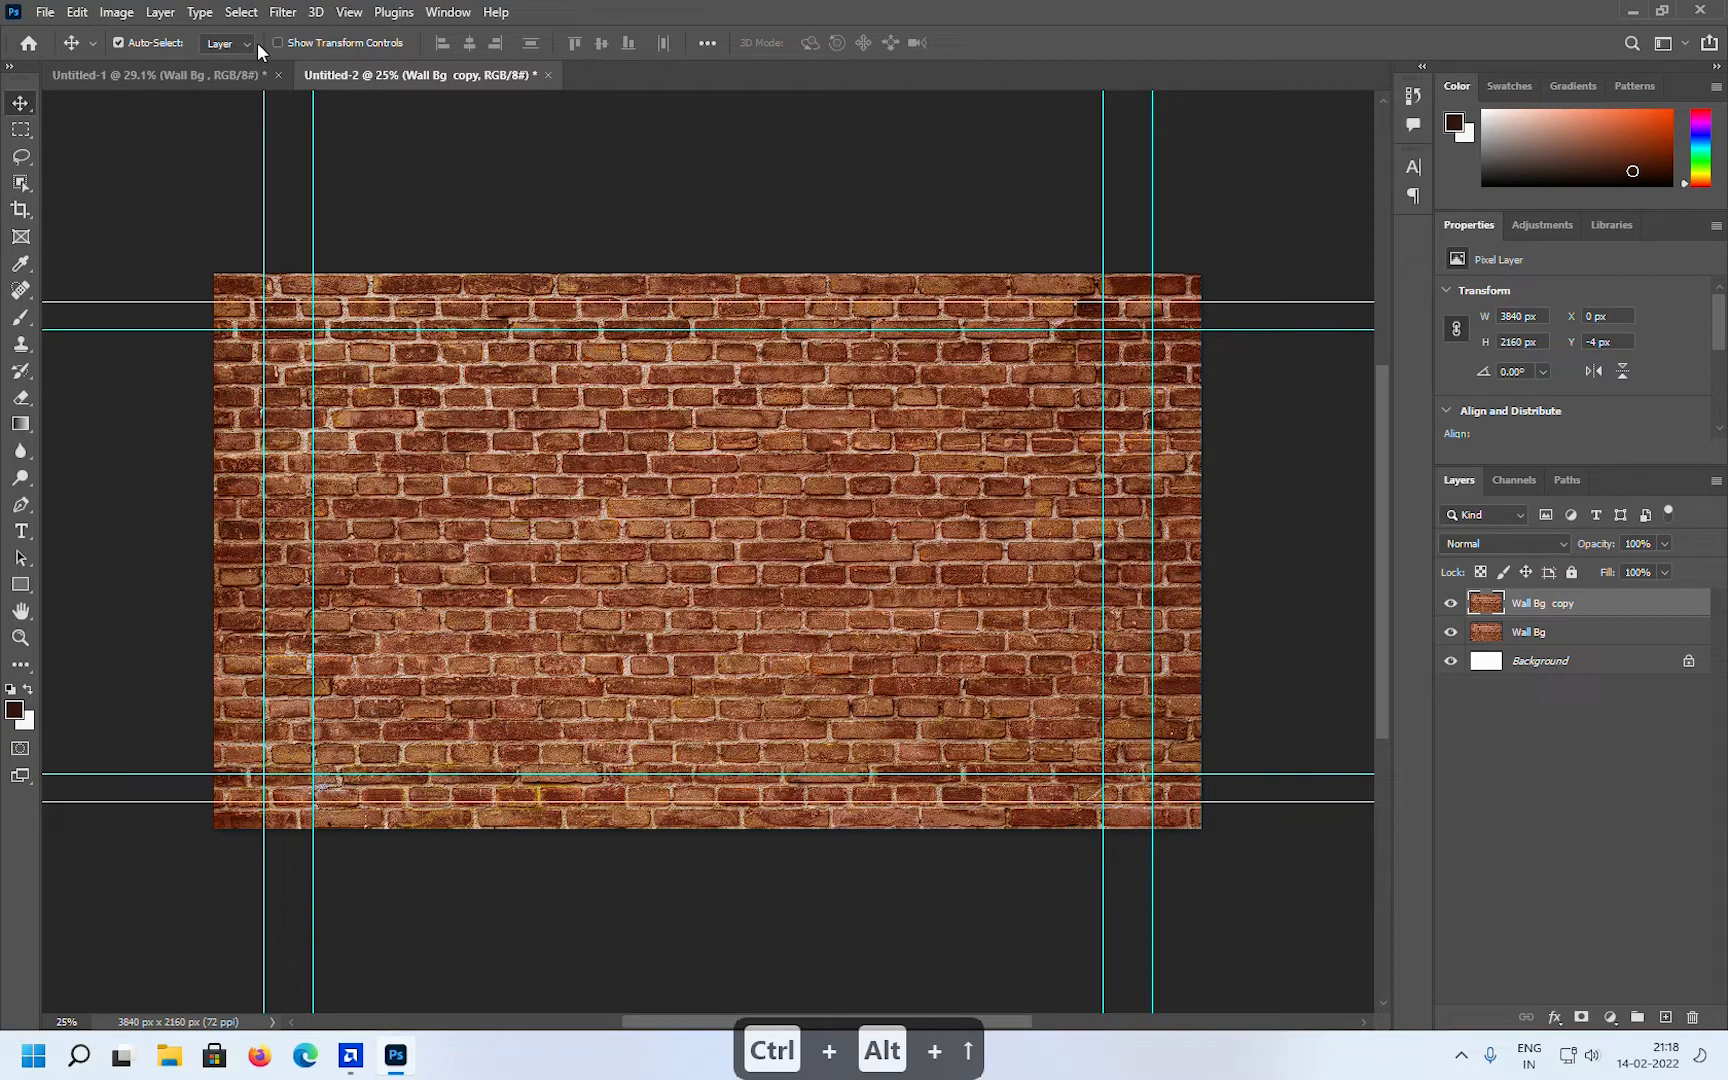
left_click(281, 13)
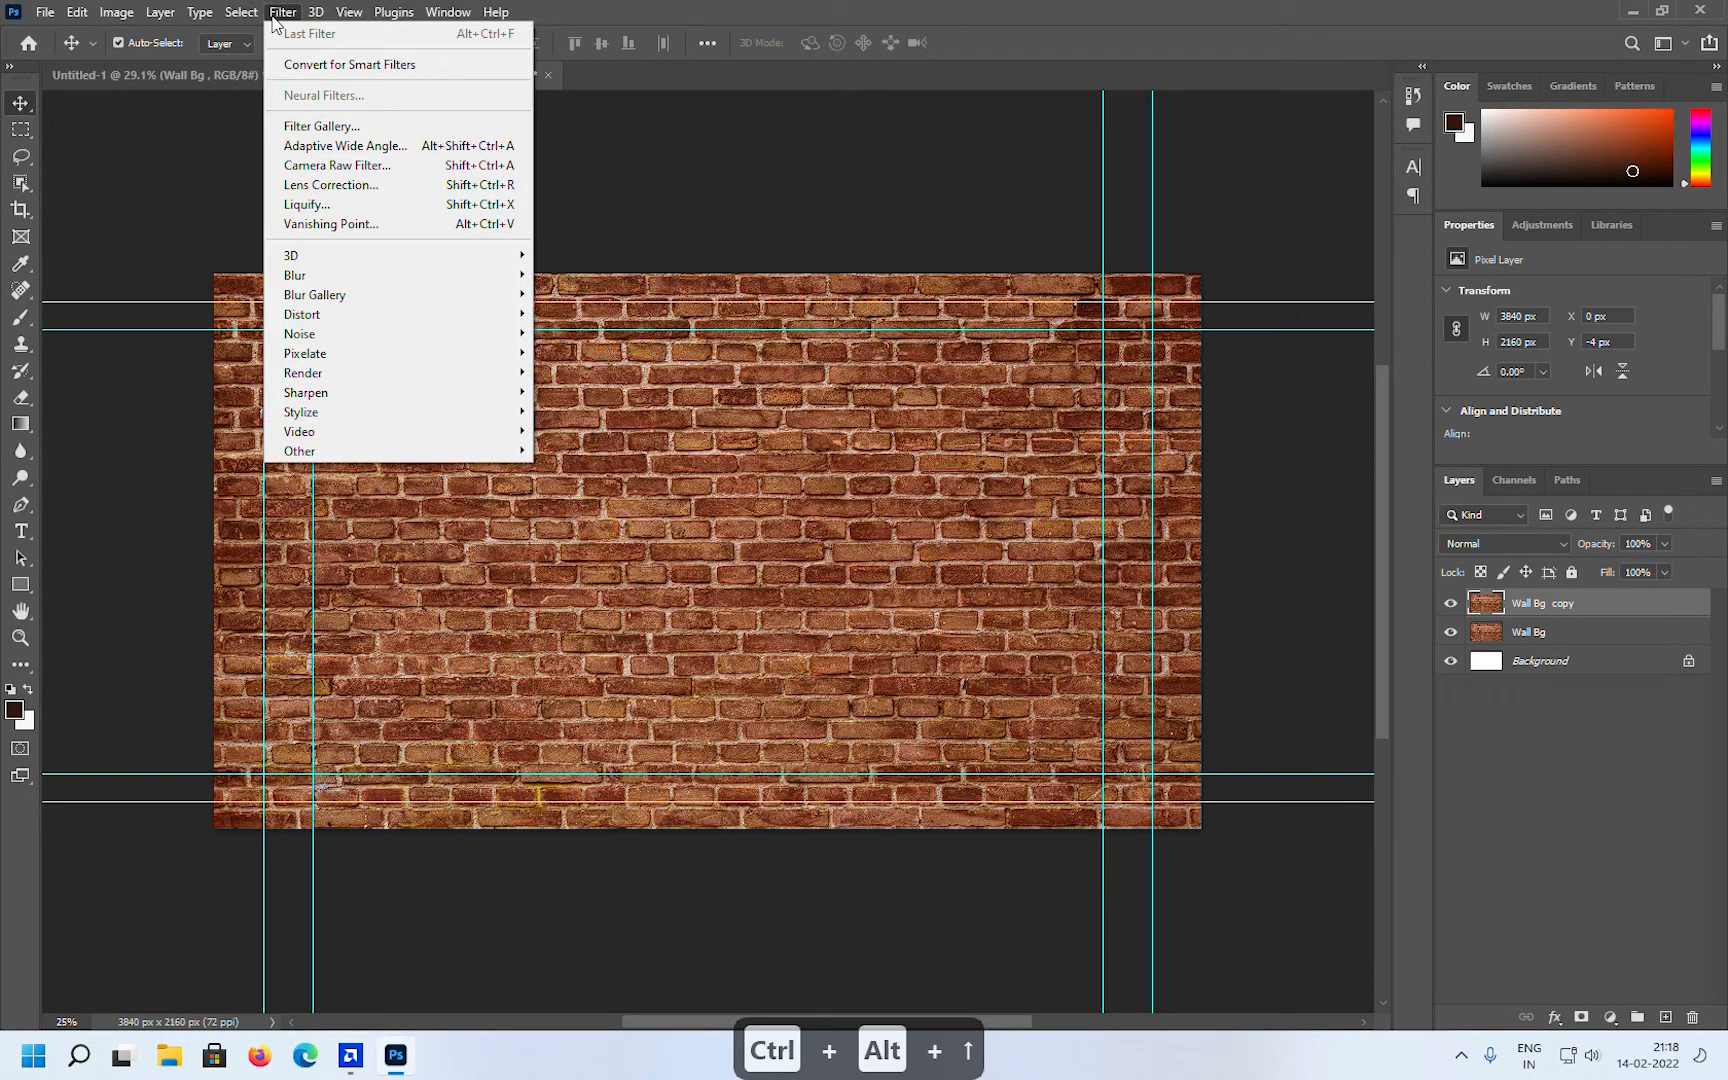
left_click(271, 211)
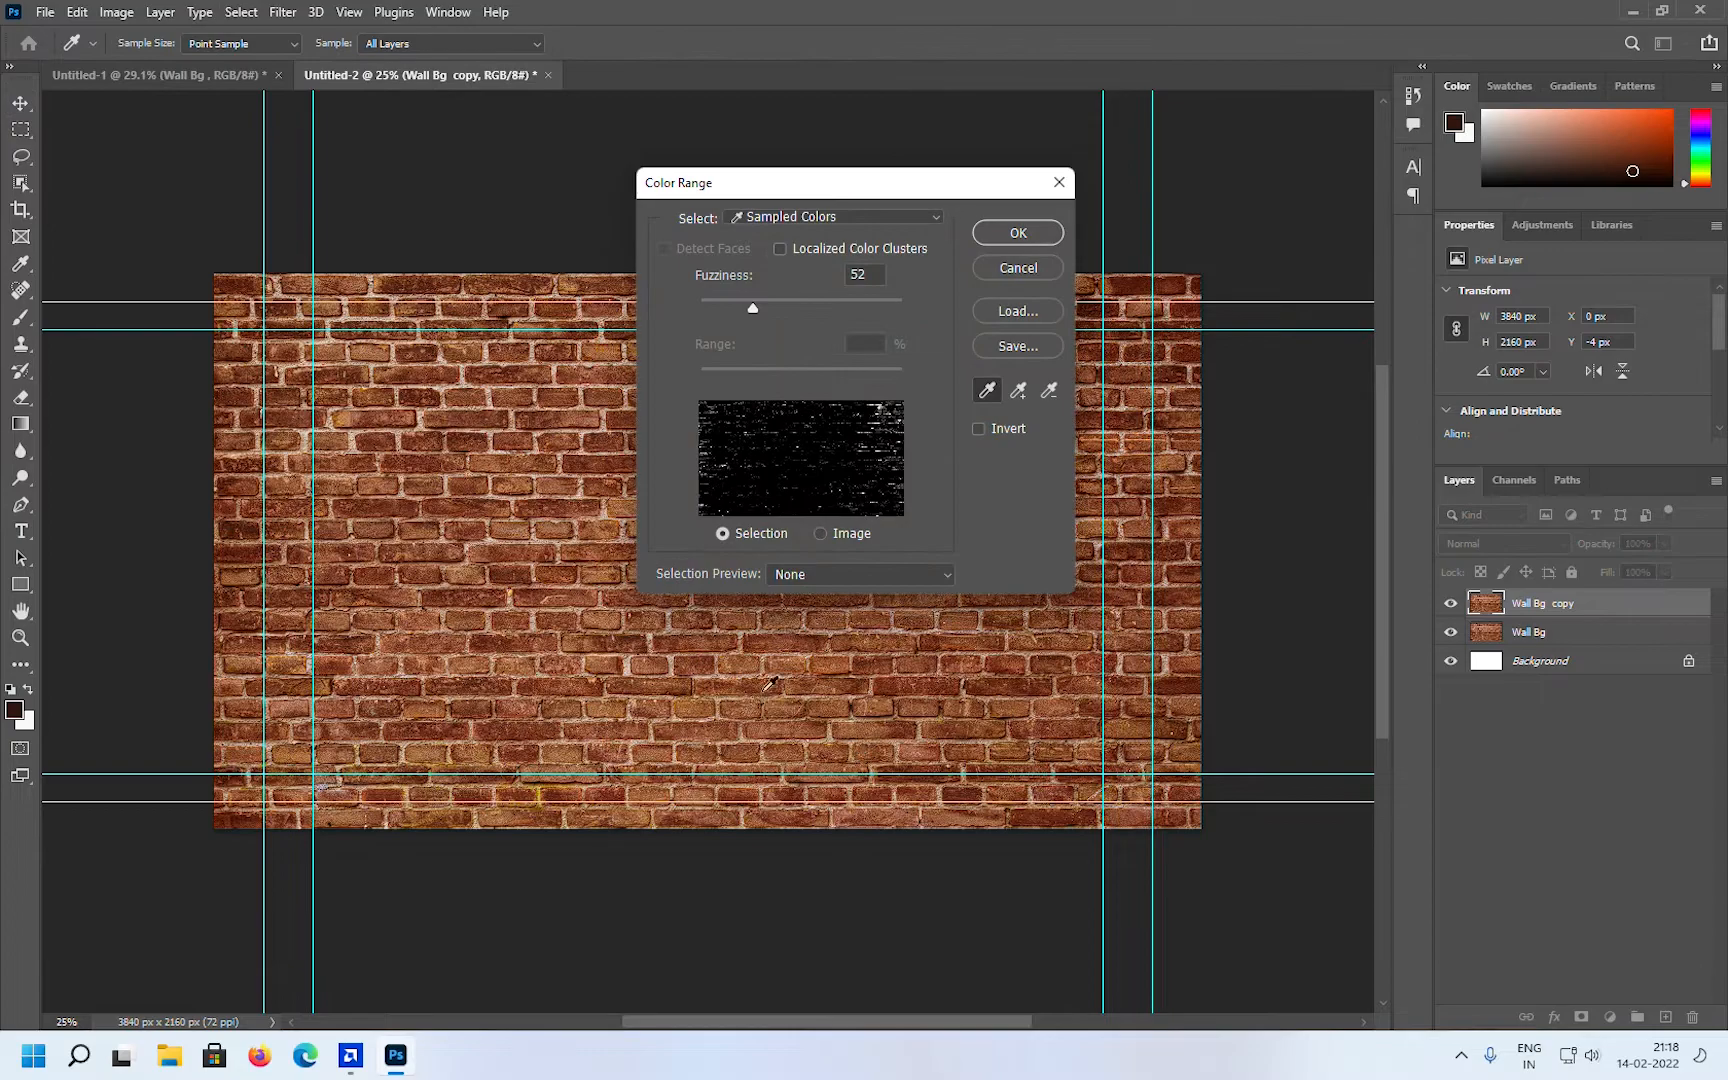
left_click(574, 460)
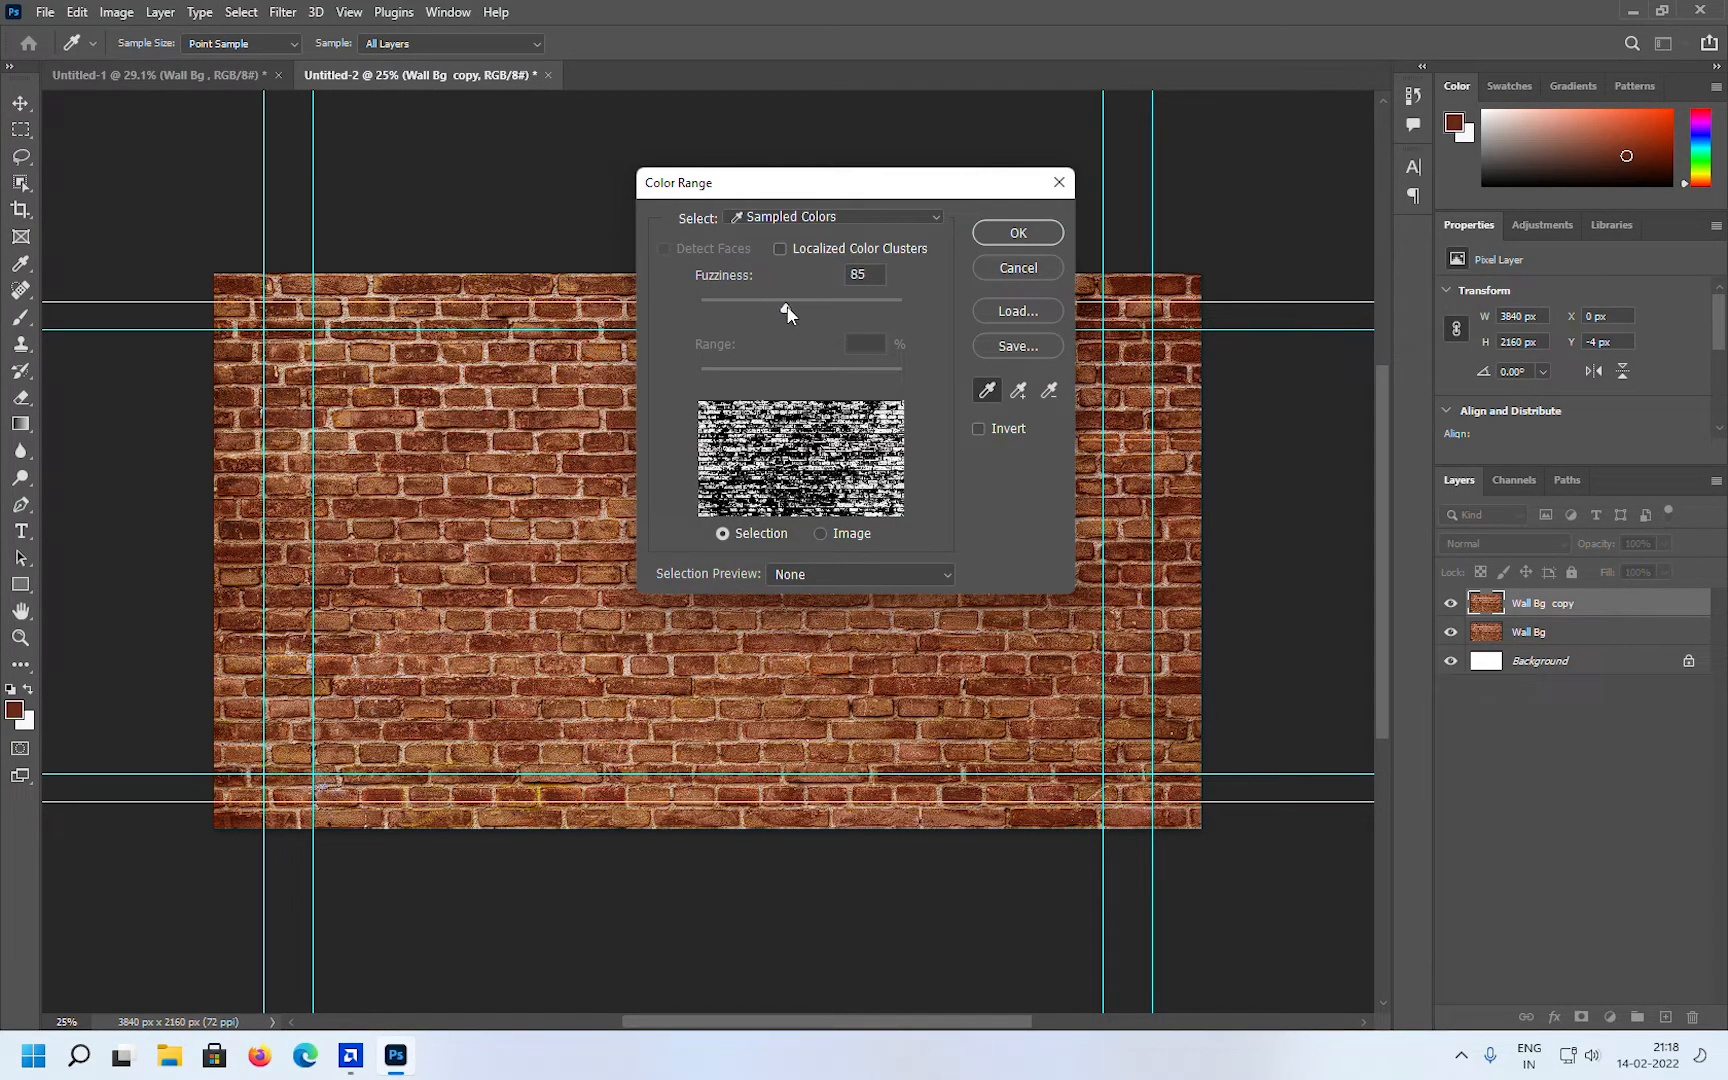
left_click_drag(795, 308, 817, 310)
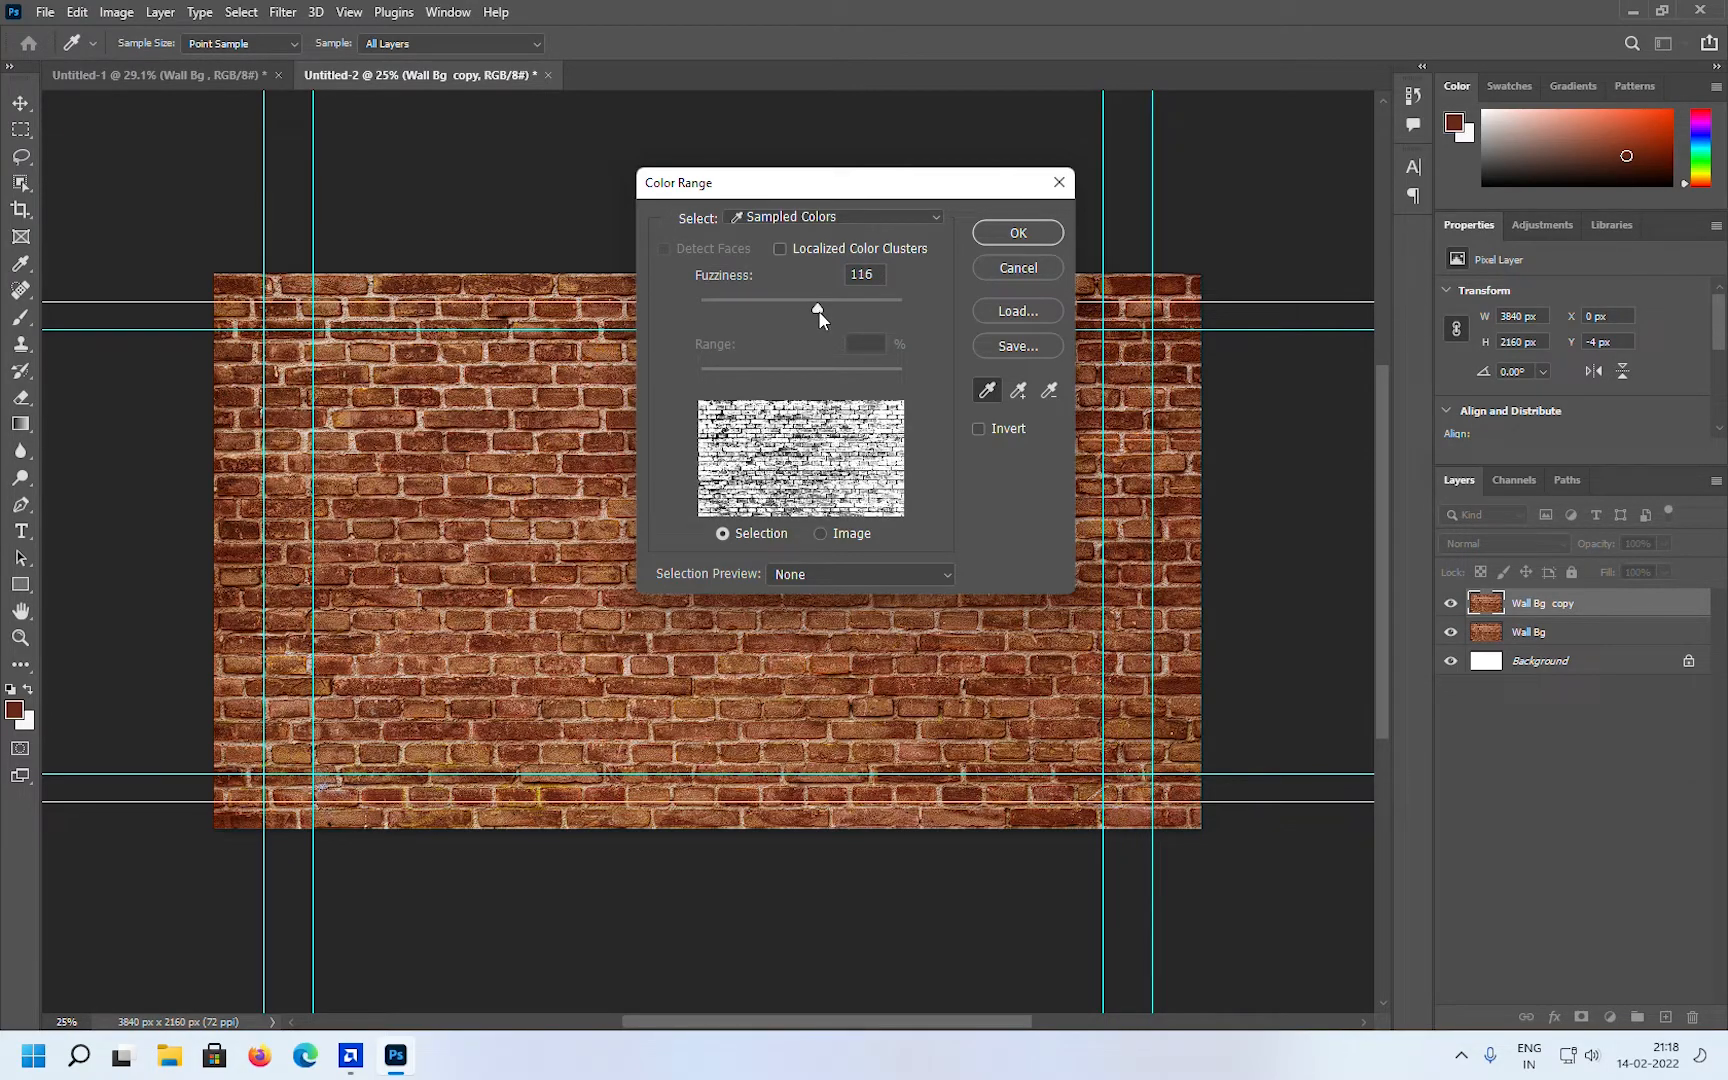
left_click(1012, 236)
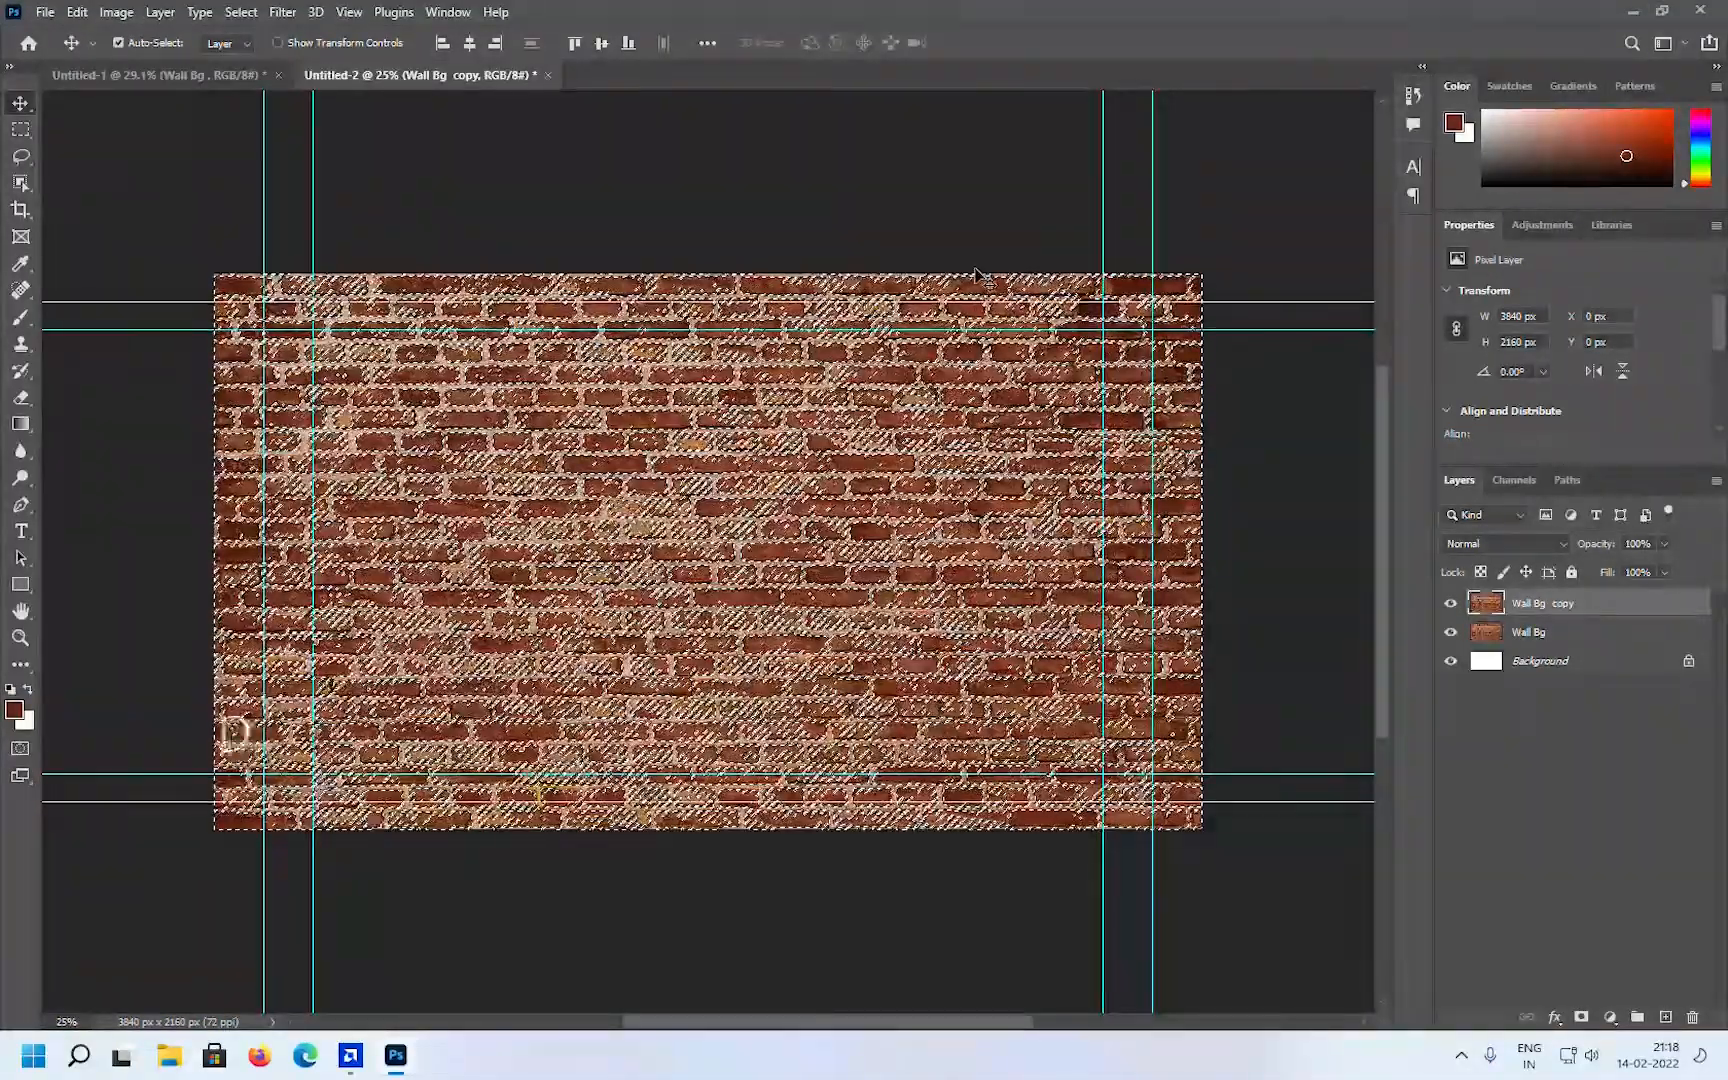
Step: Delete the selected brick tones from the Wall Bg copy layer and clear the selection
key("Delete")
left_click(20, 130)
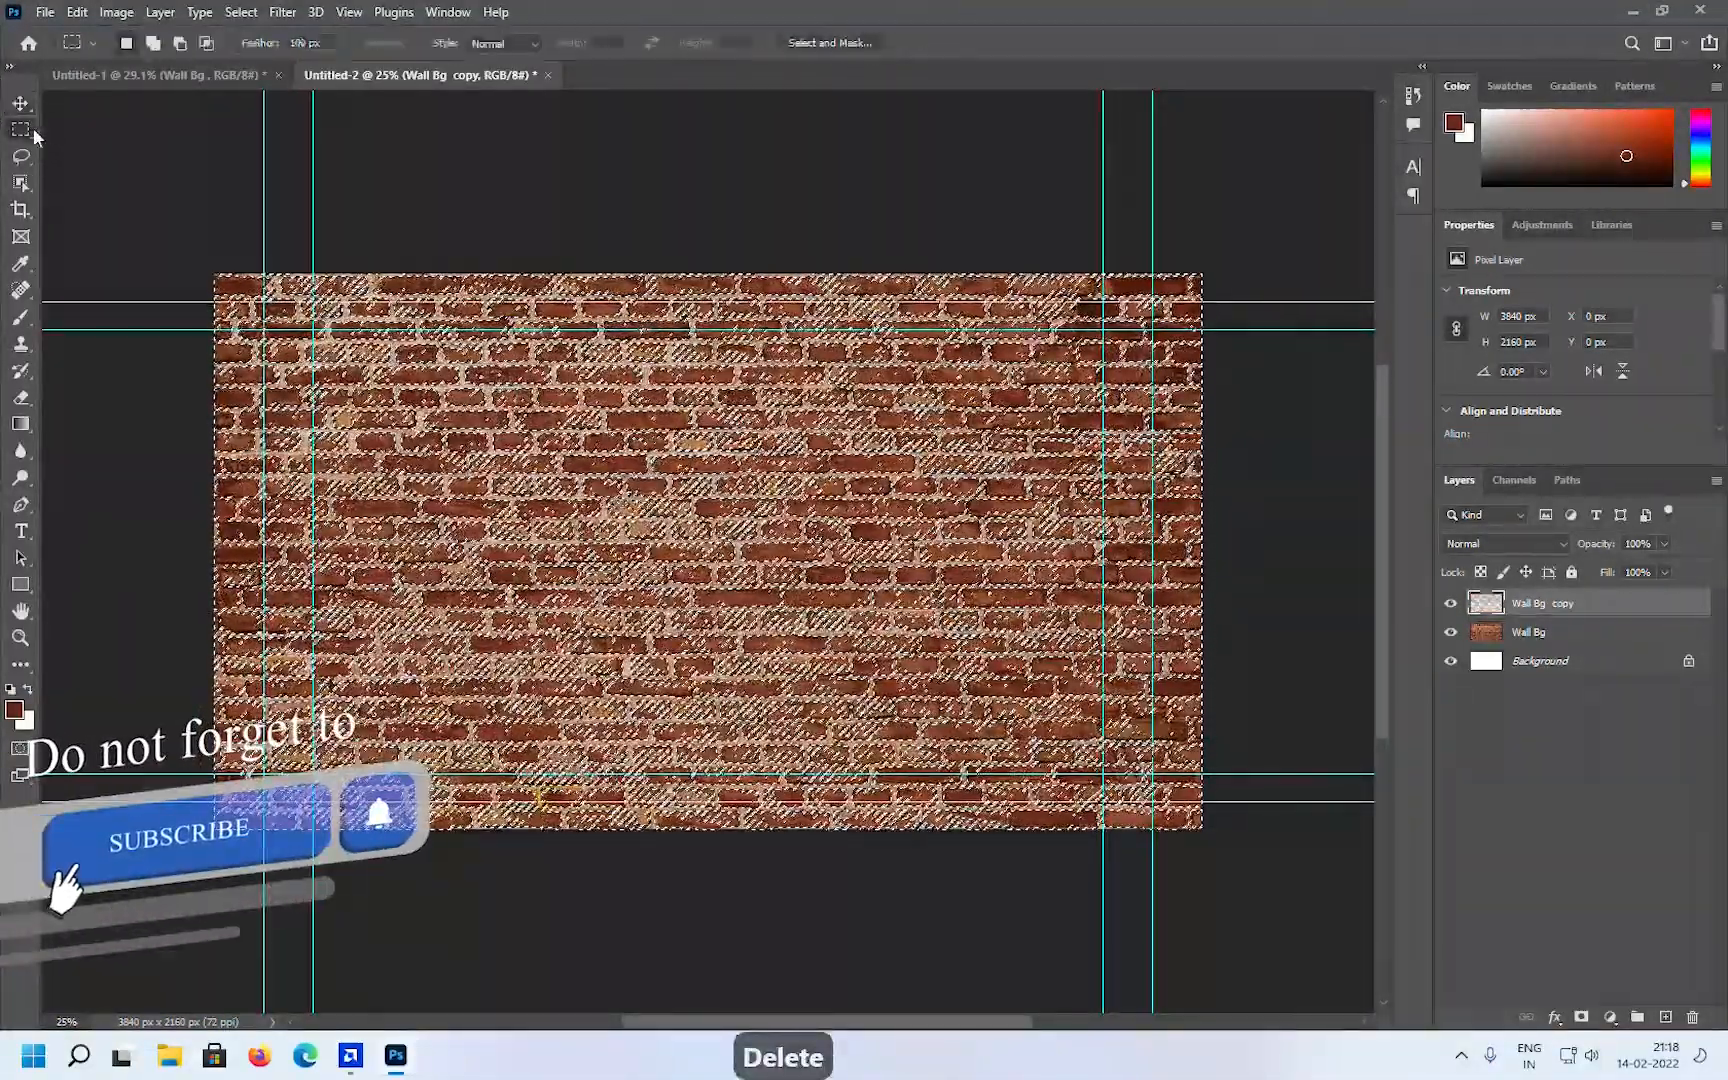
key("ctrl+d")
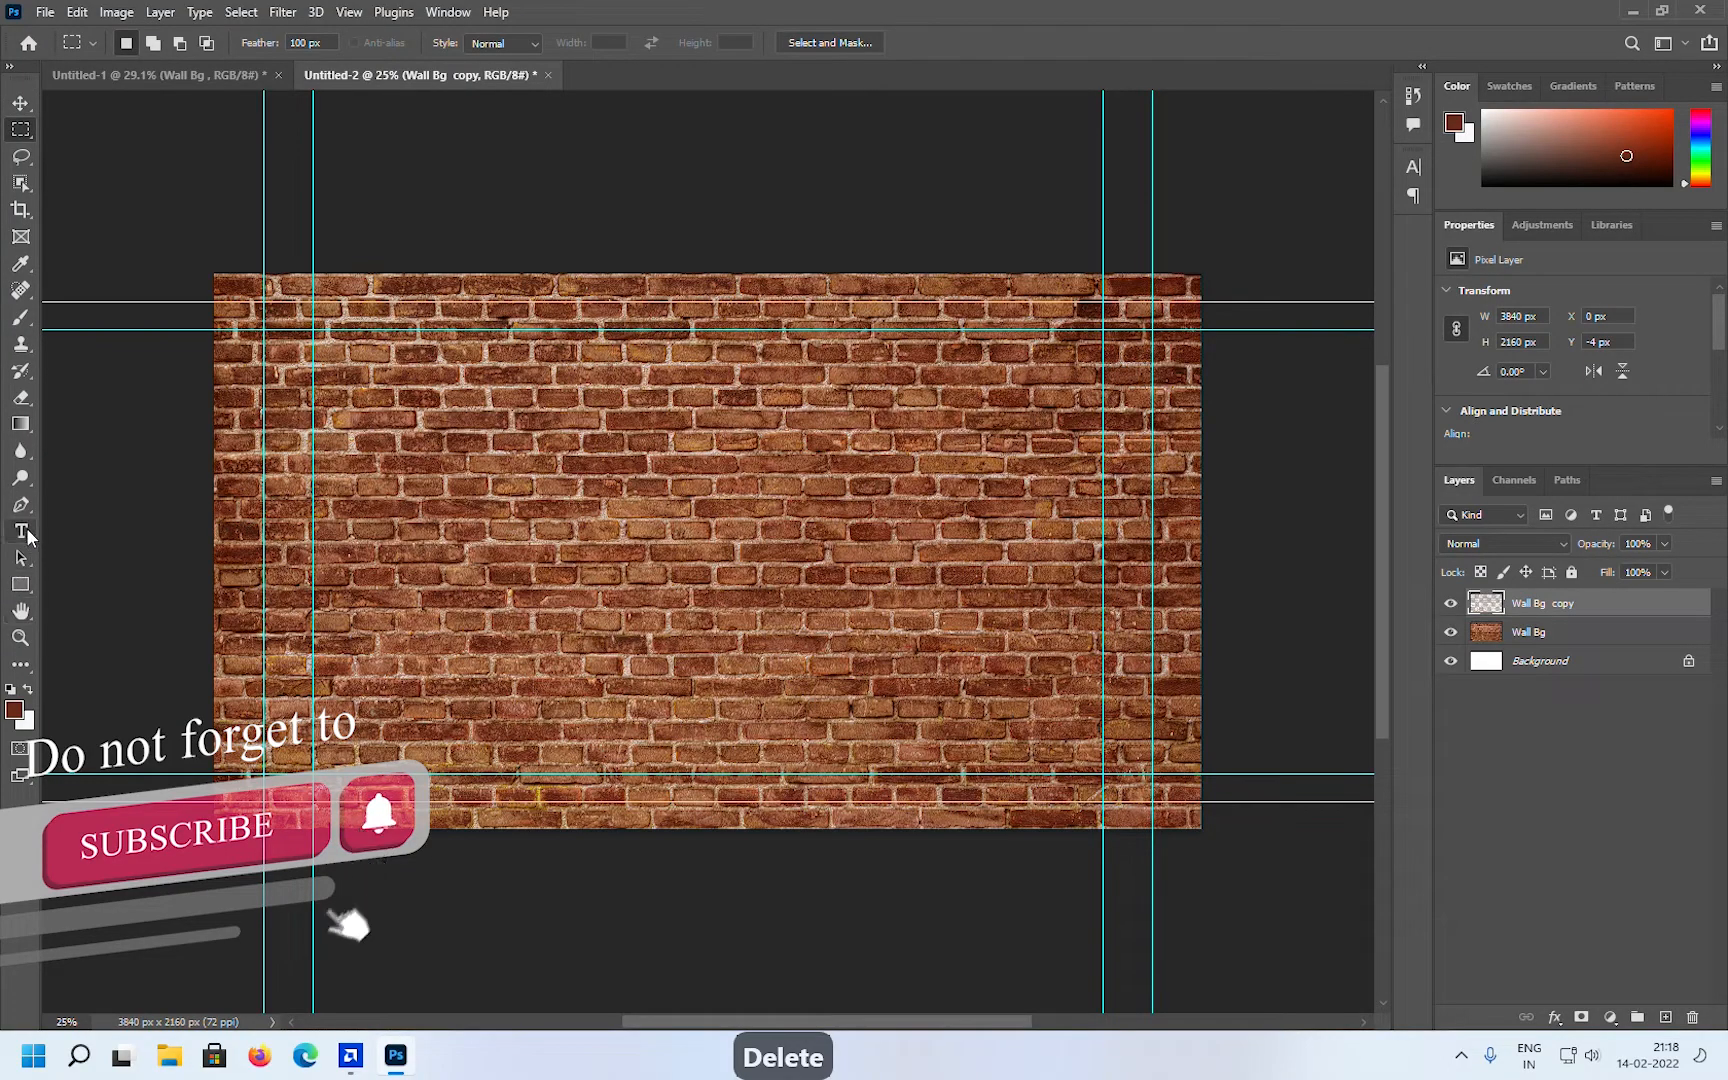
Step: Add a text box across the lower half of the canvas reading "Bhigu Graphic"
left_click(21, 531)
left_click_drag(214, 550, 1201, 828)
type("Bhi")
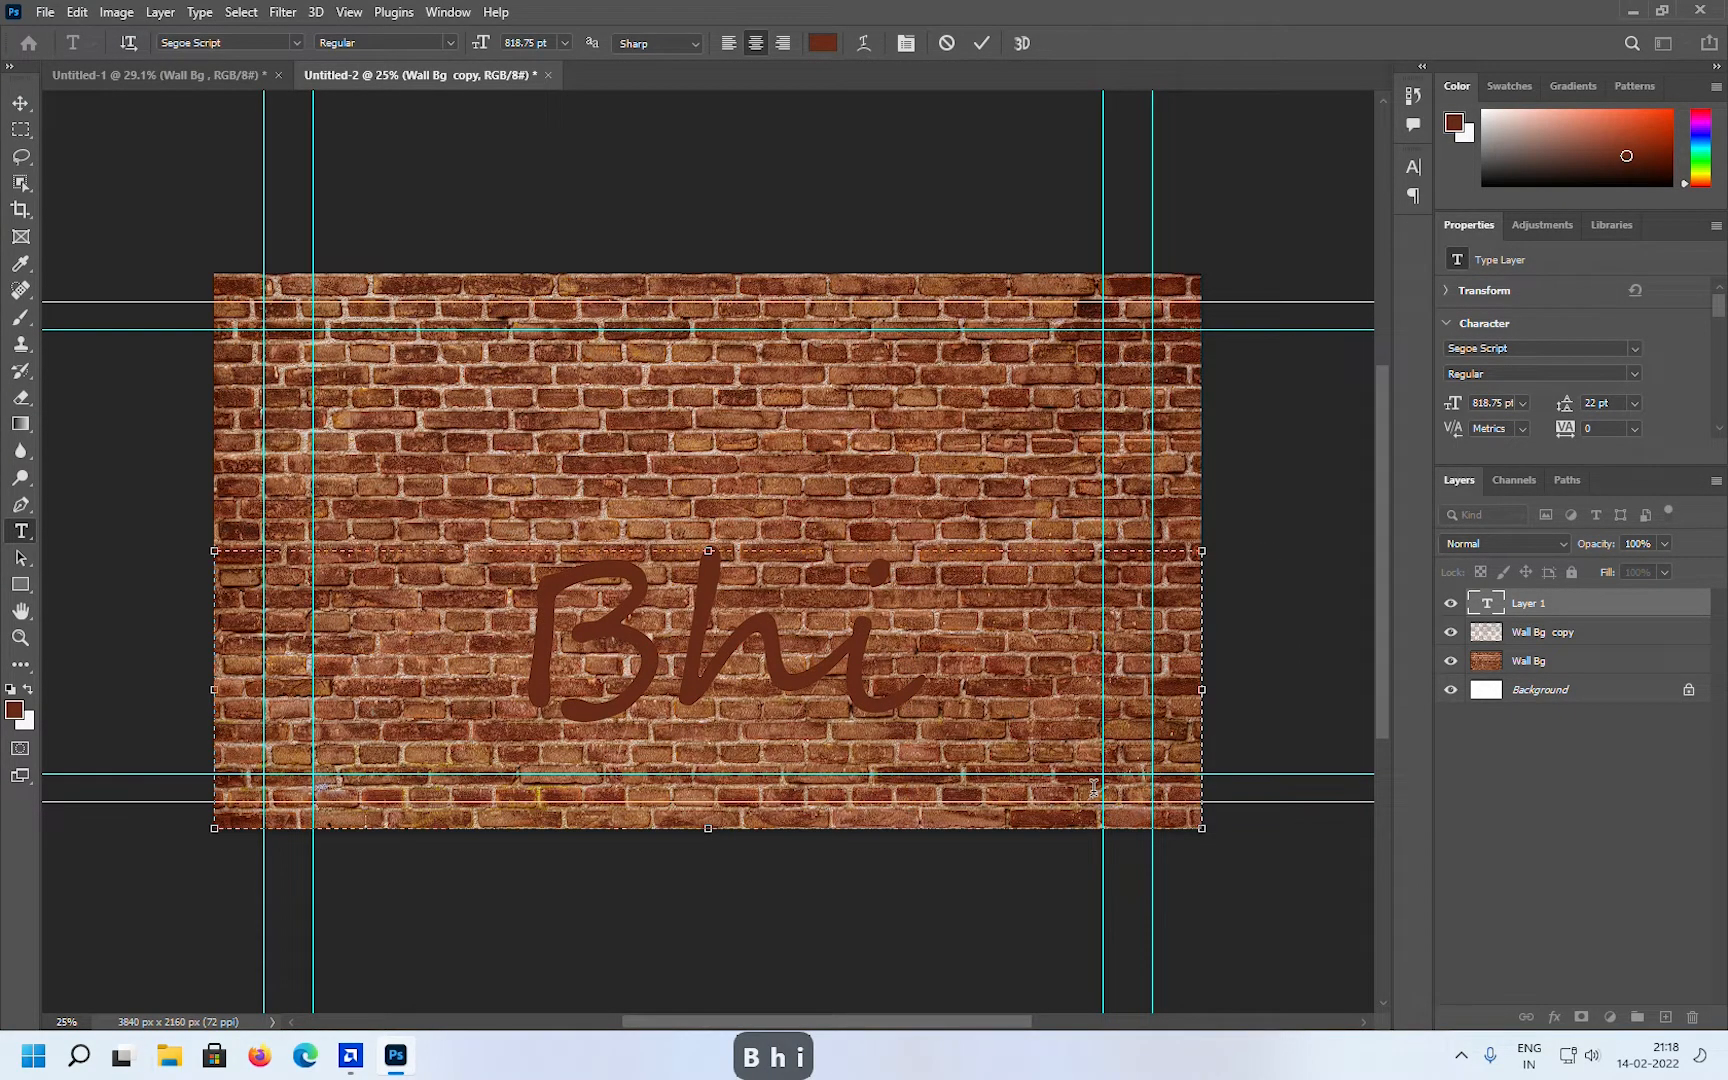
type("gu")
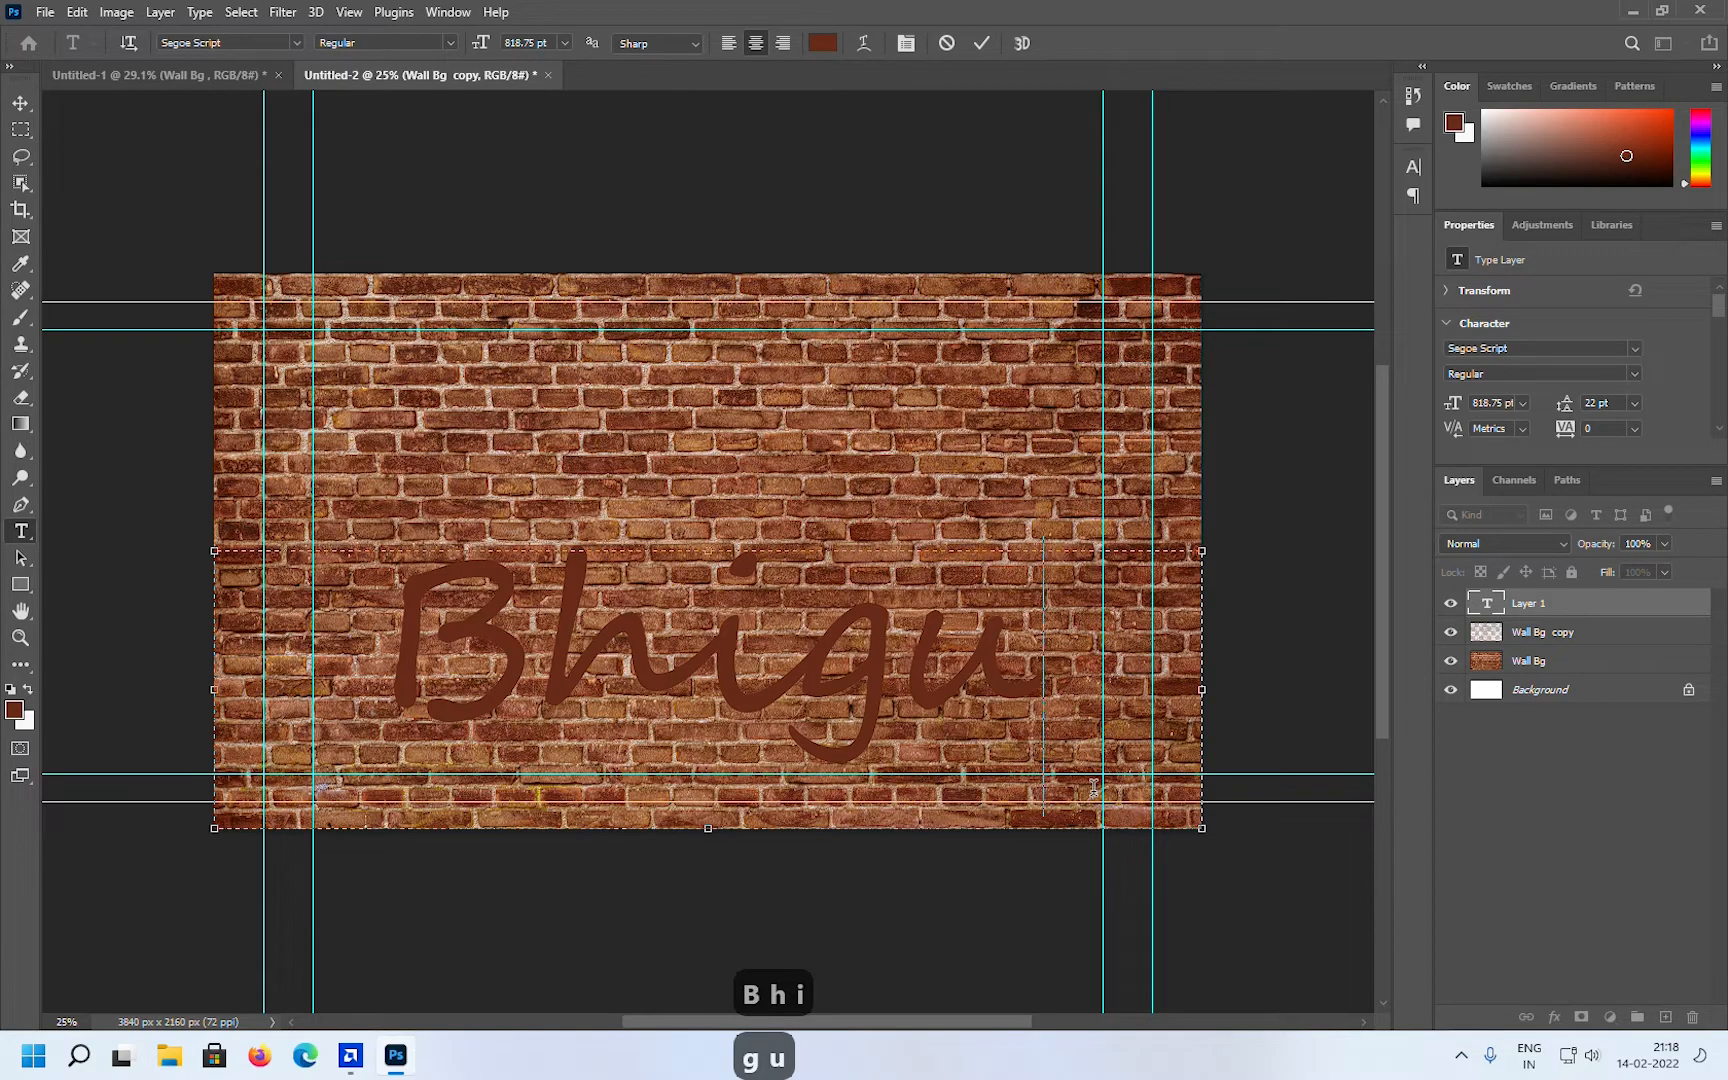
type(" G")
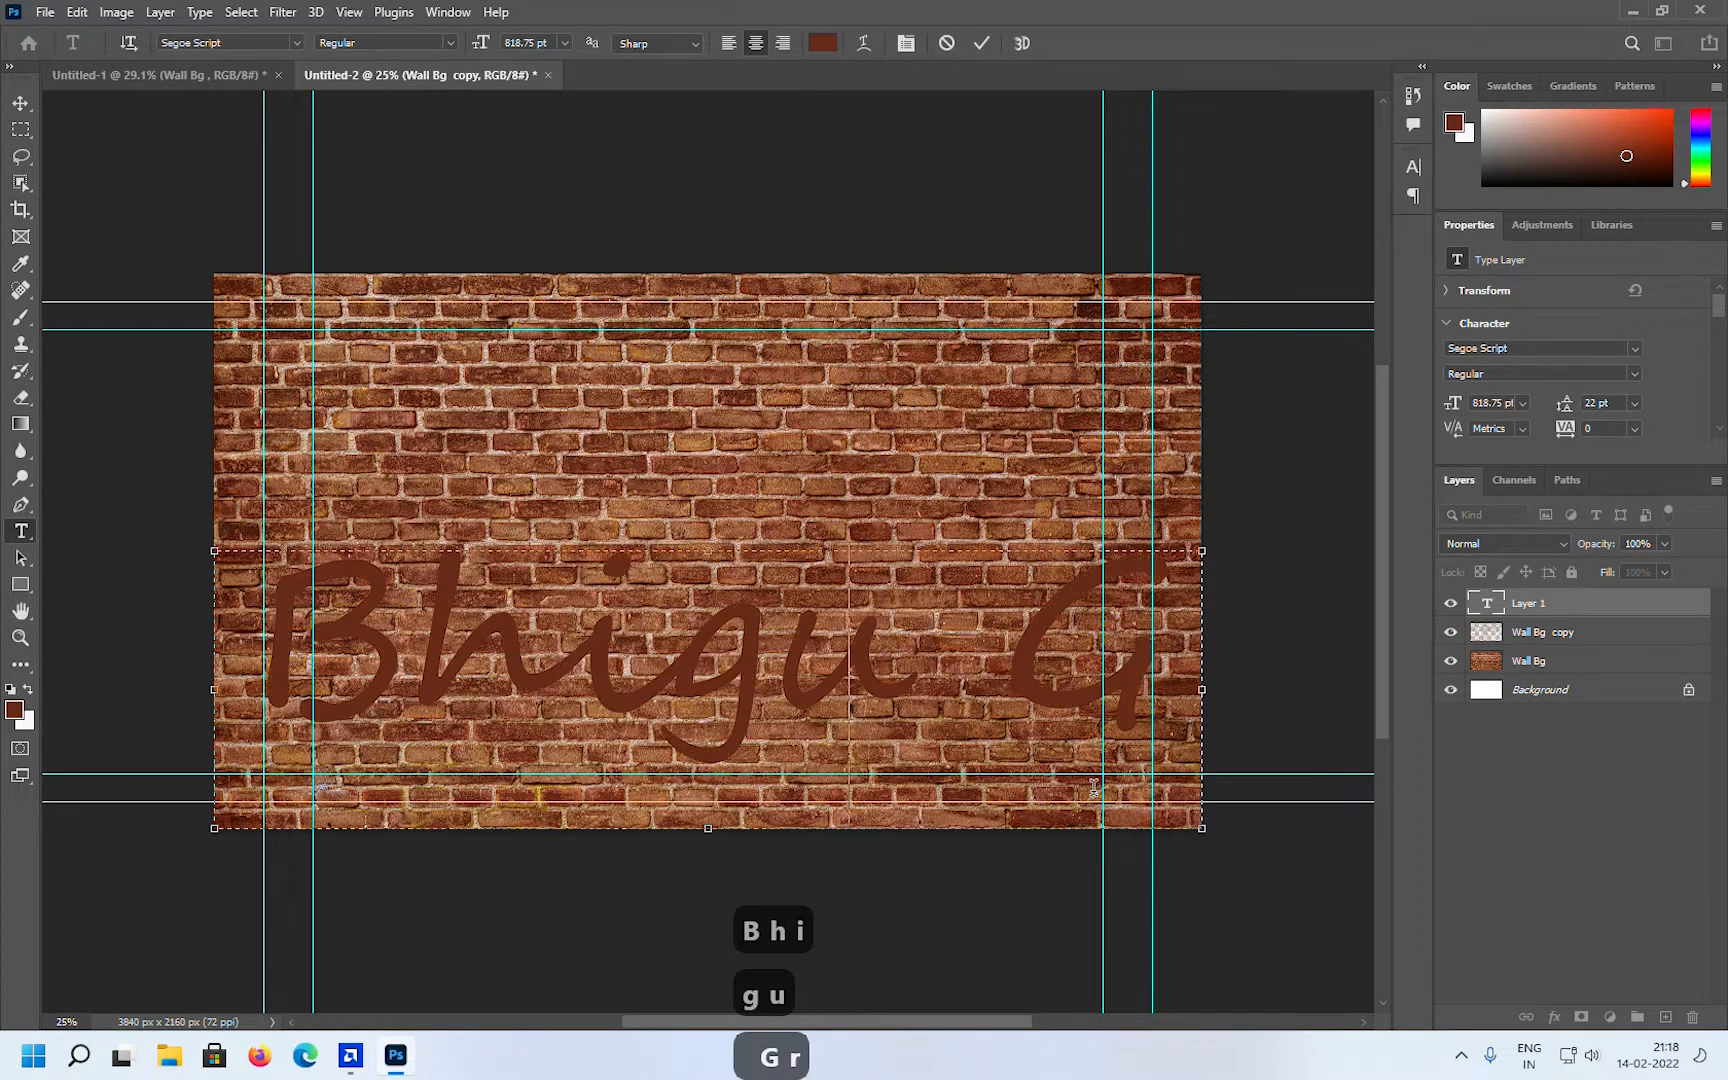
type("raphic")
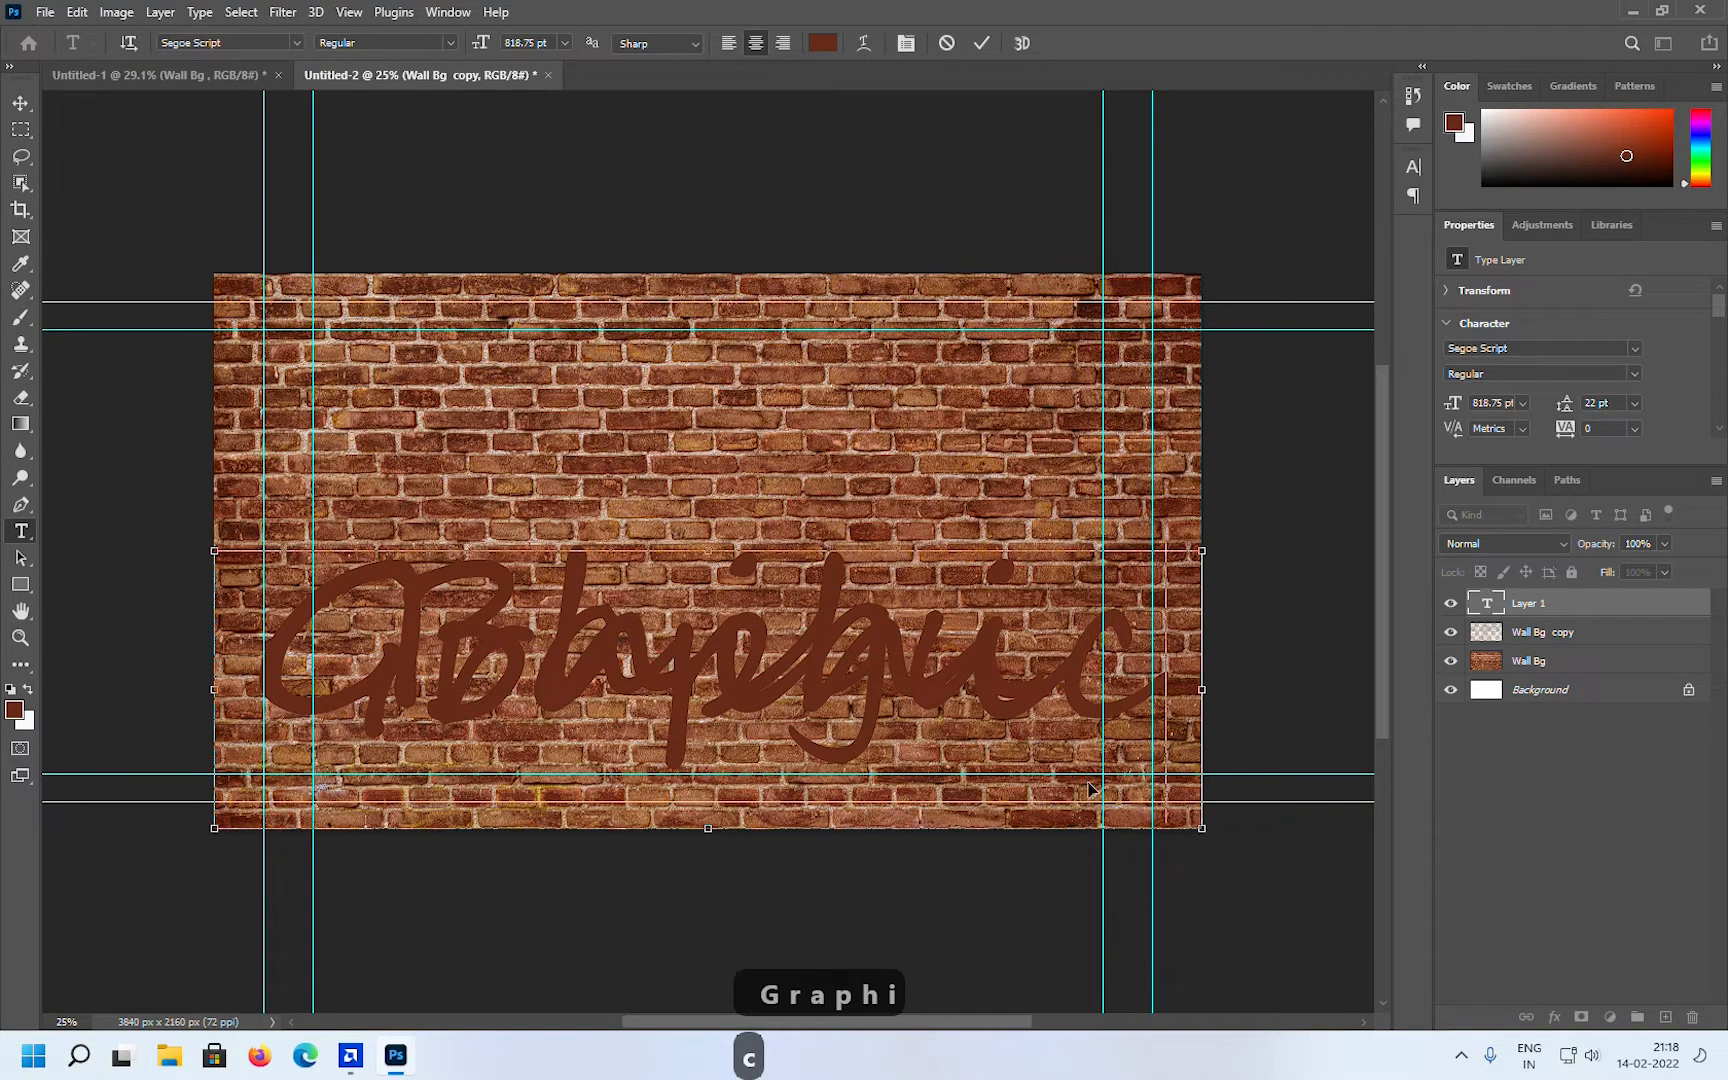
Step: Set the whole text's font size to 460 pt and move the text down near the bottom of the wall
key("ctrl+a")
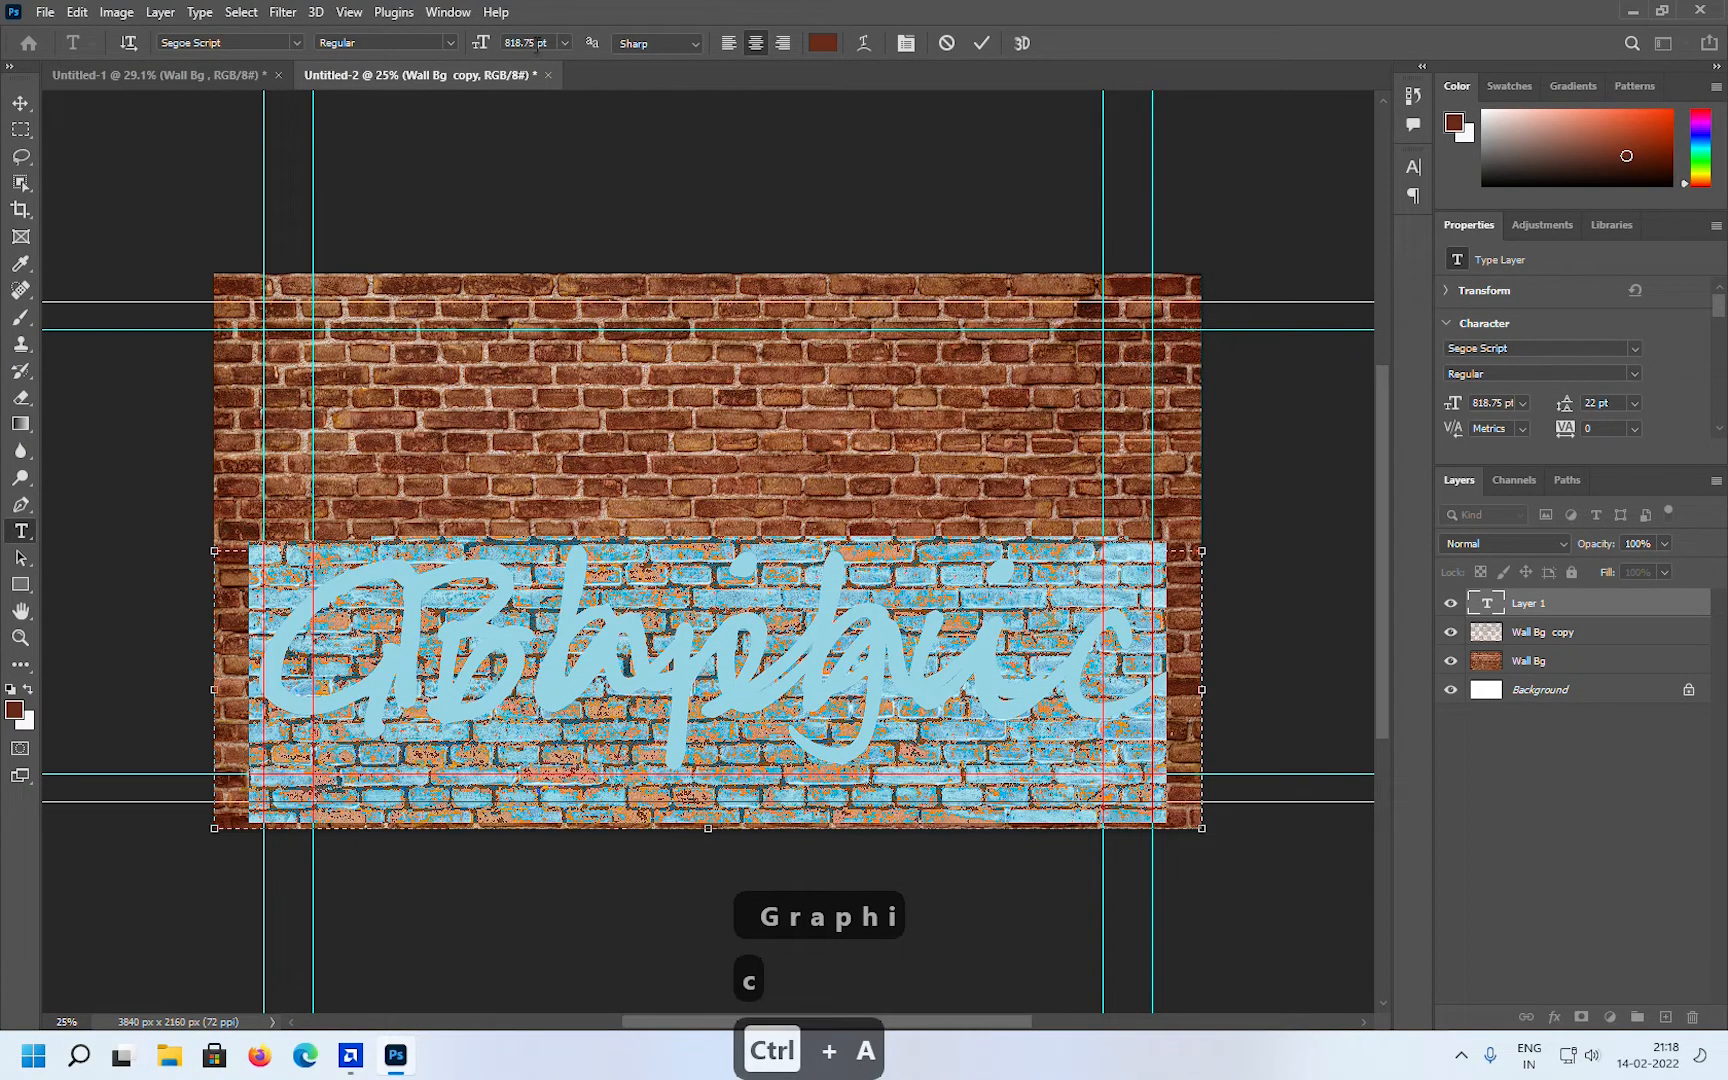
left_click_drag(525, 42, 480, 48)
type("460")
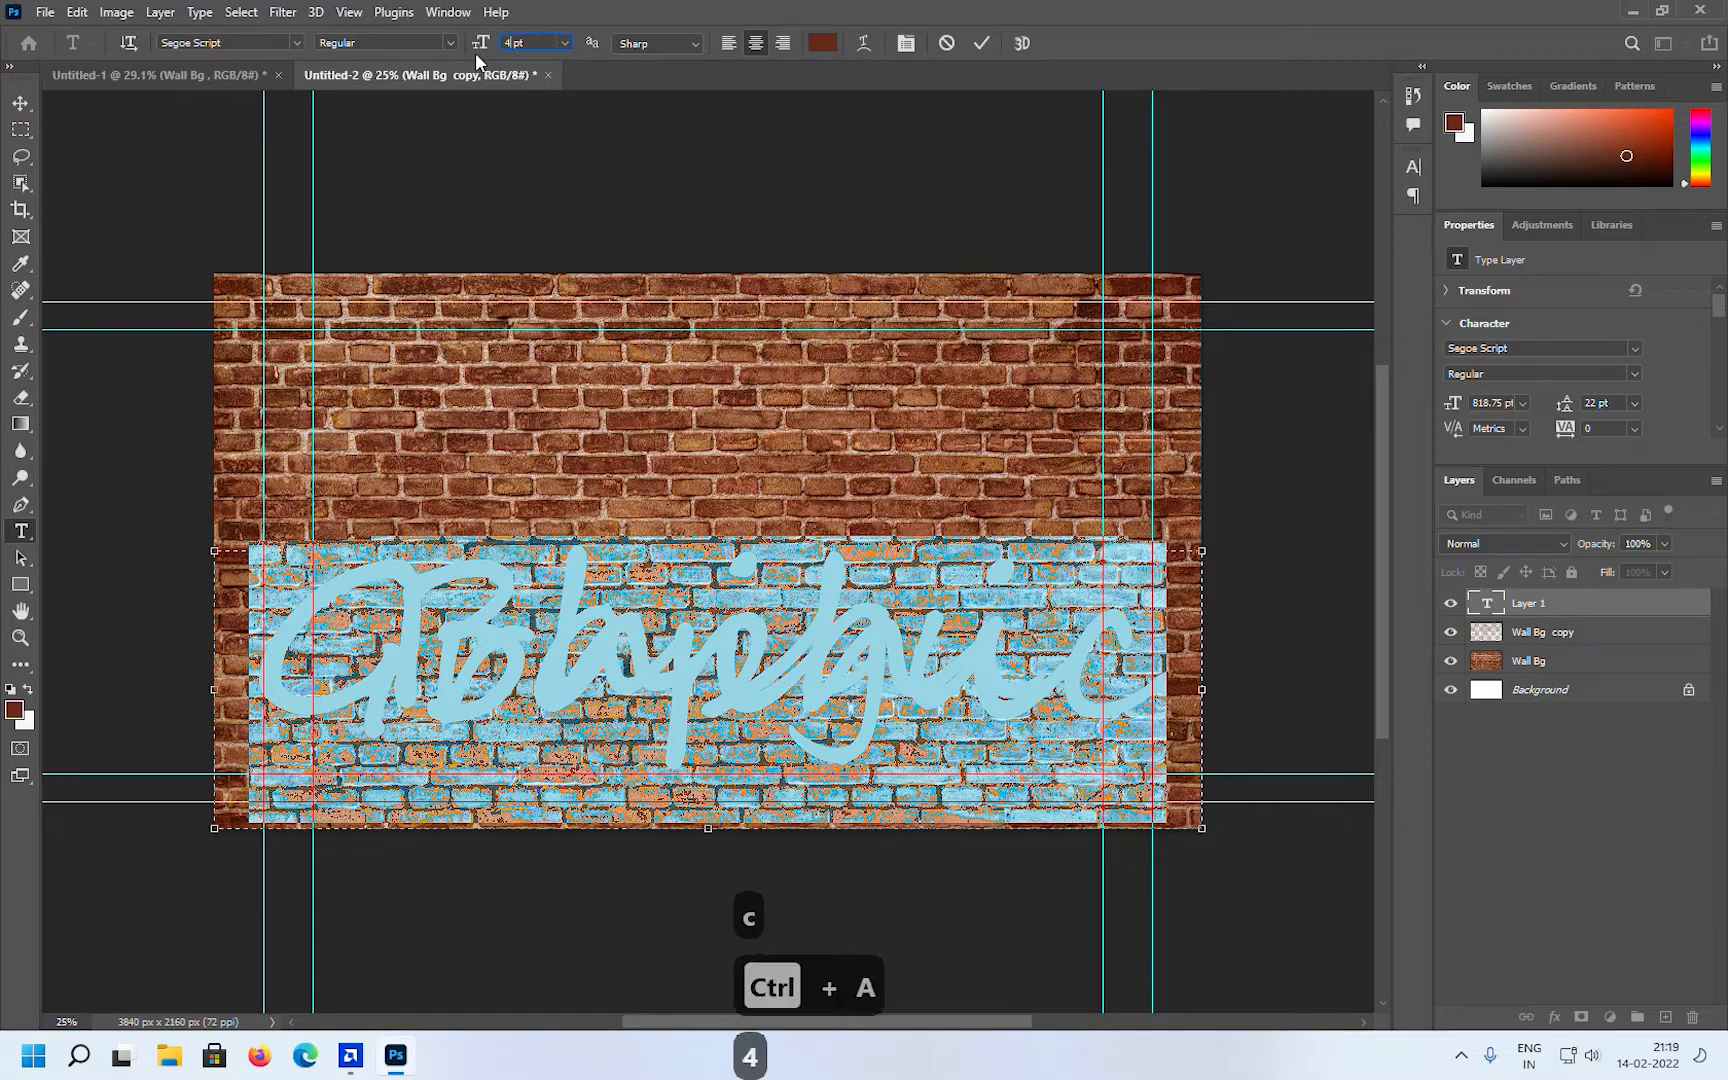
key("Return")
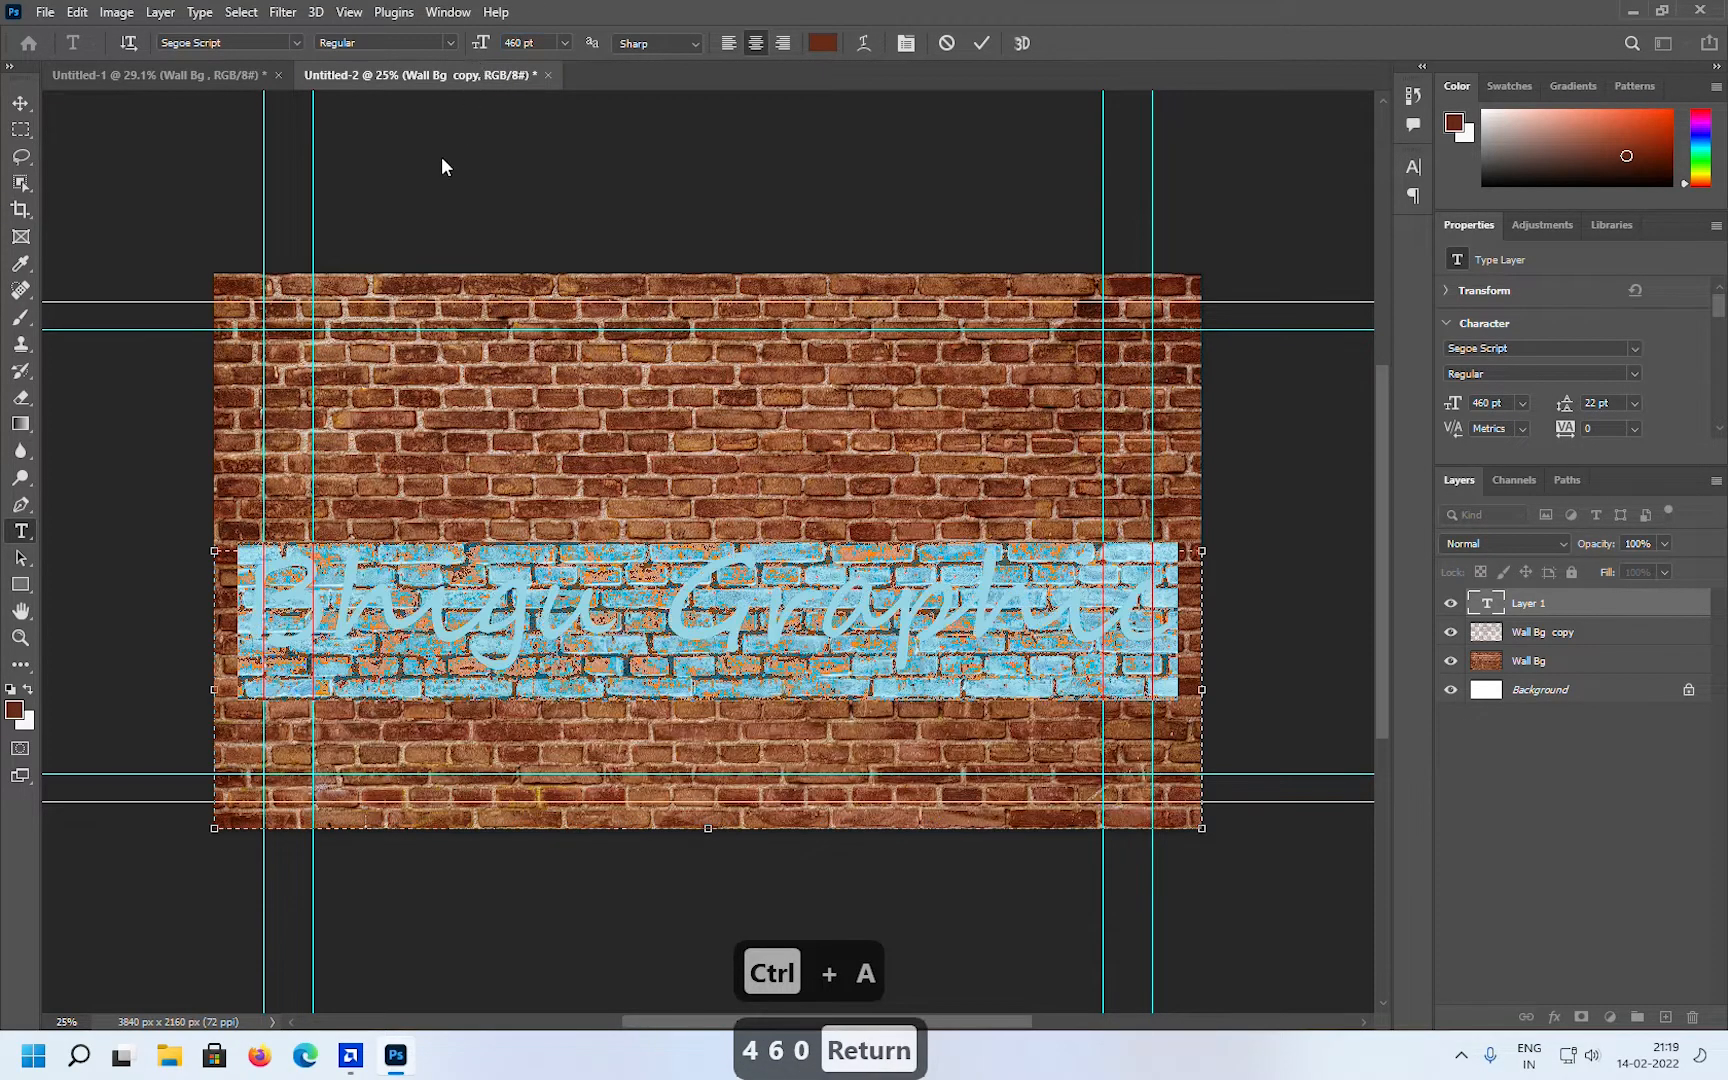
left_click_drag(736, 545, 714, 656)
Step: Colour the Bhigu Graphic text white and place its layer beneath the Wall Bg copy layer
left_click(15, 710)
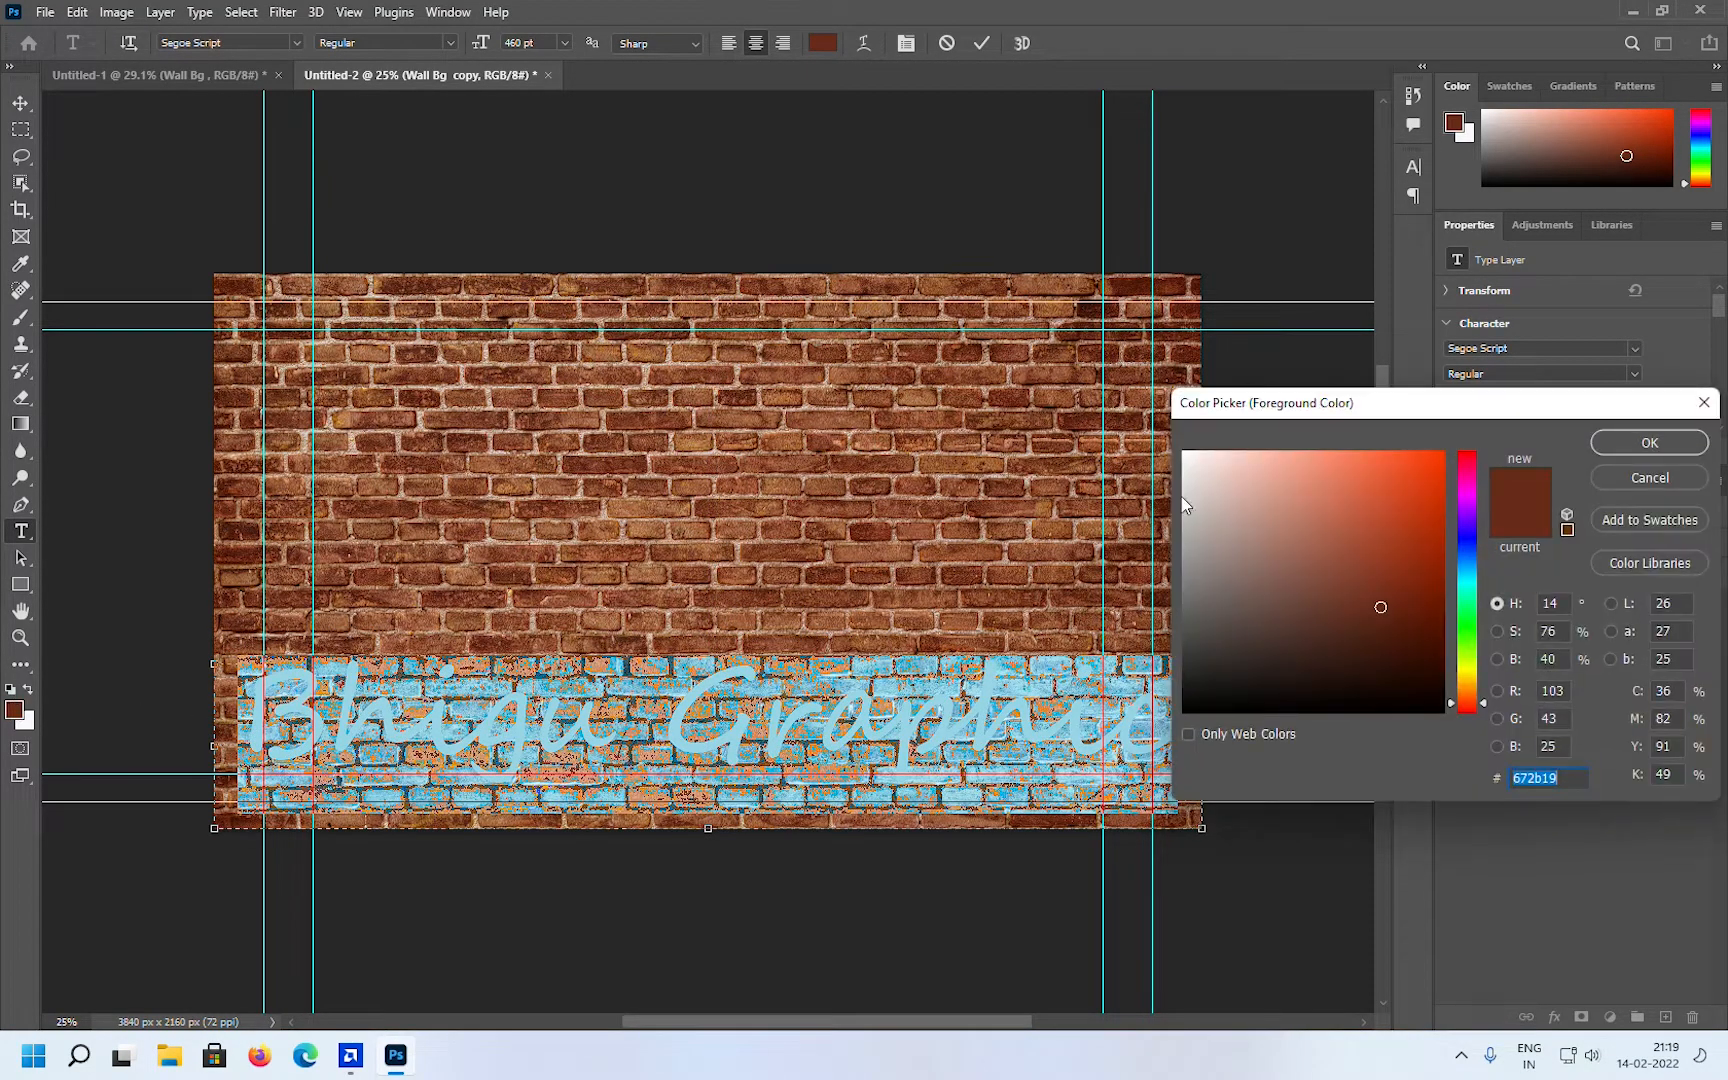
left_click_drag(1188, 456, 1173, 438)
left_click(1640, 450)
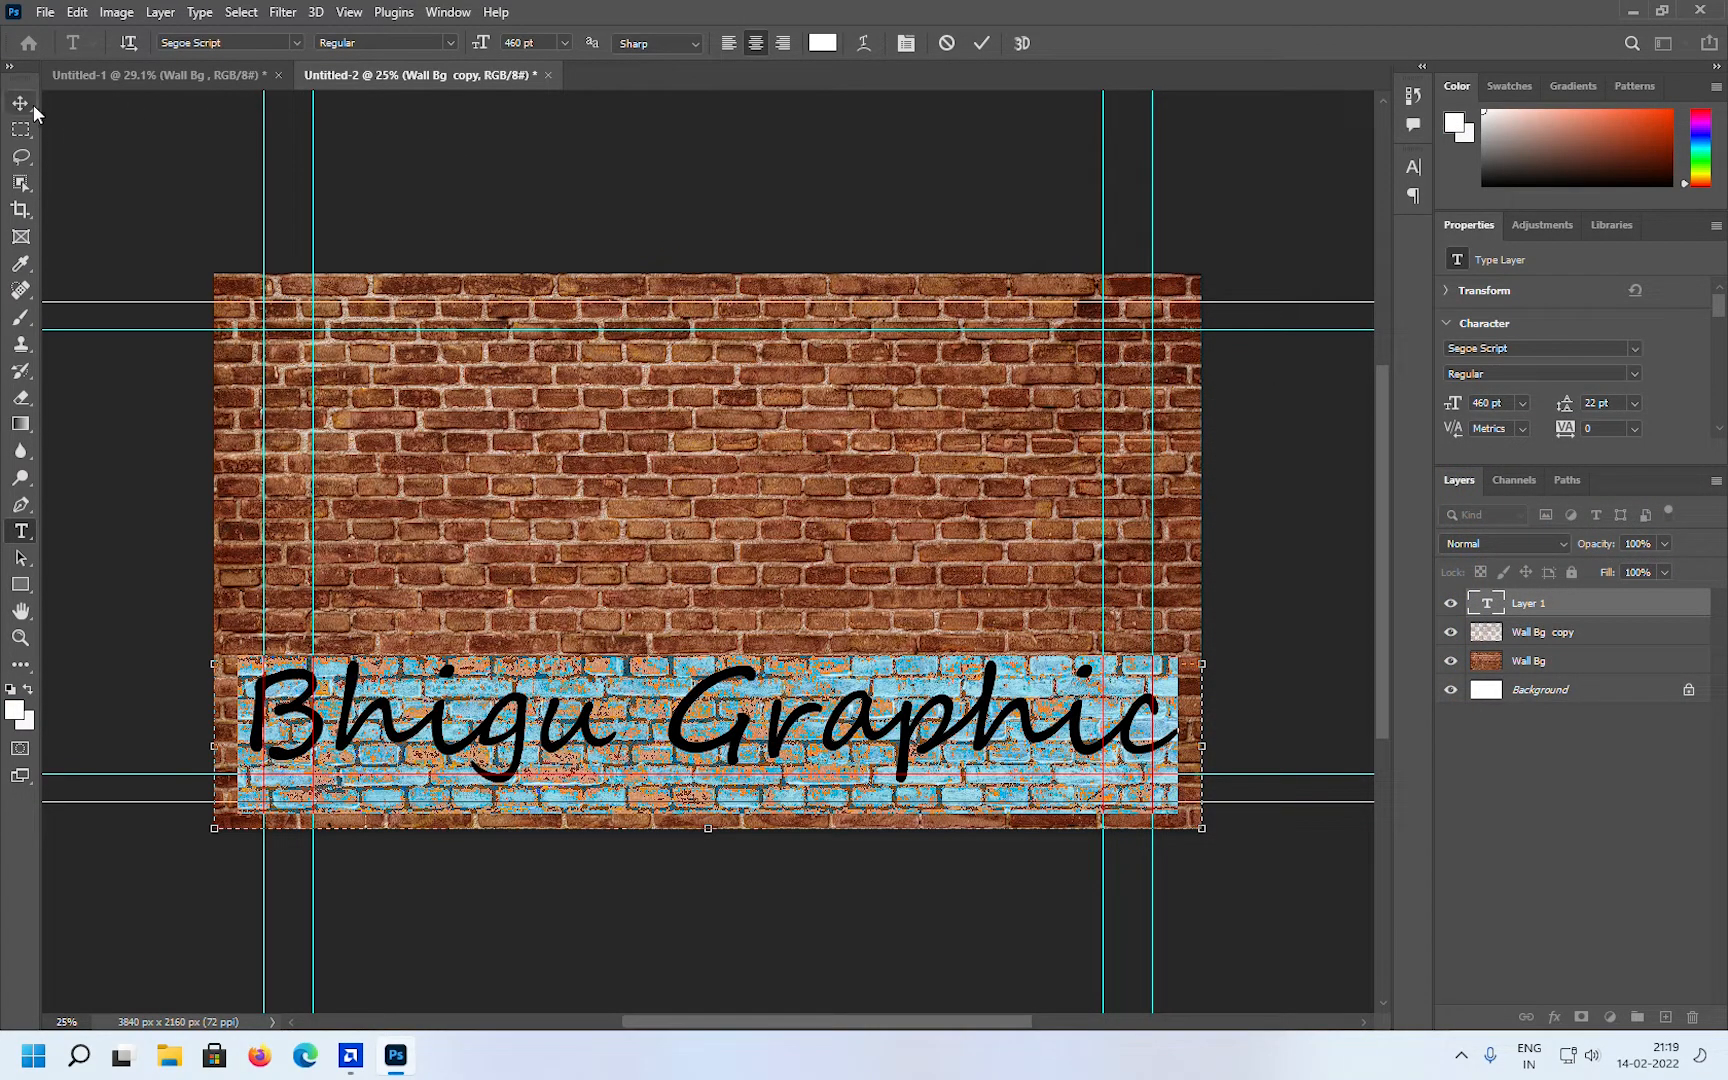
left_click(31, 102)
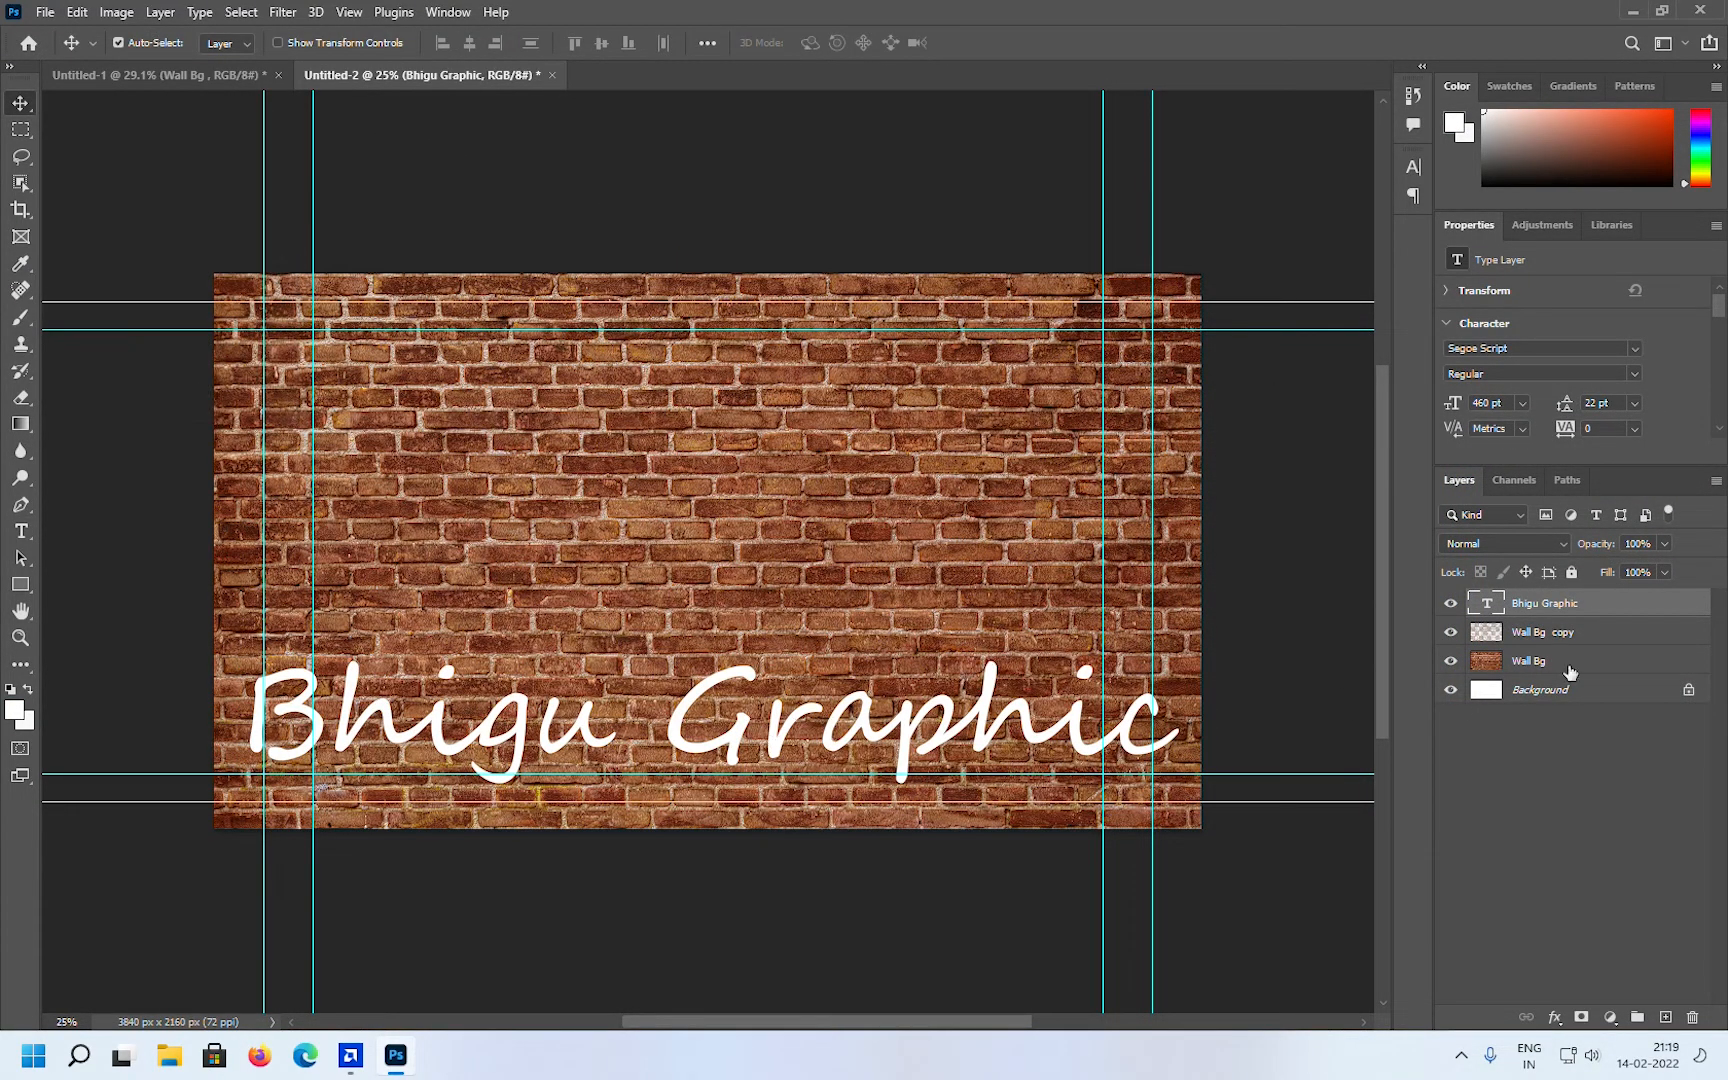
left_click_drag(1532, 612, 1527, 655)
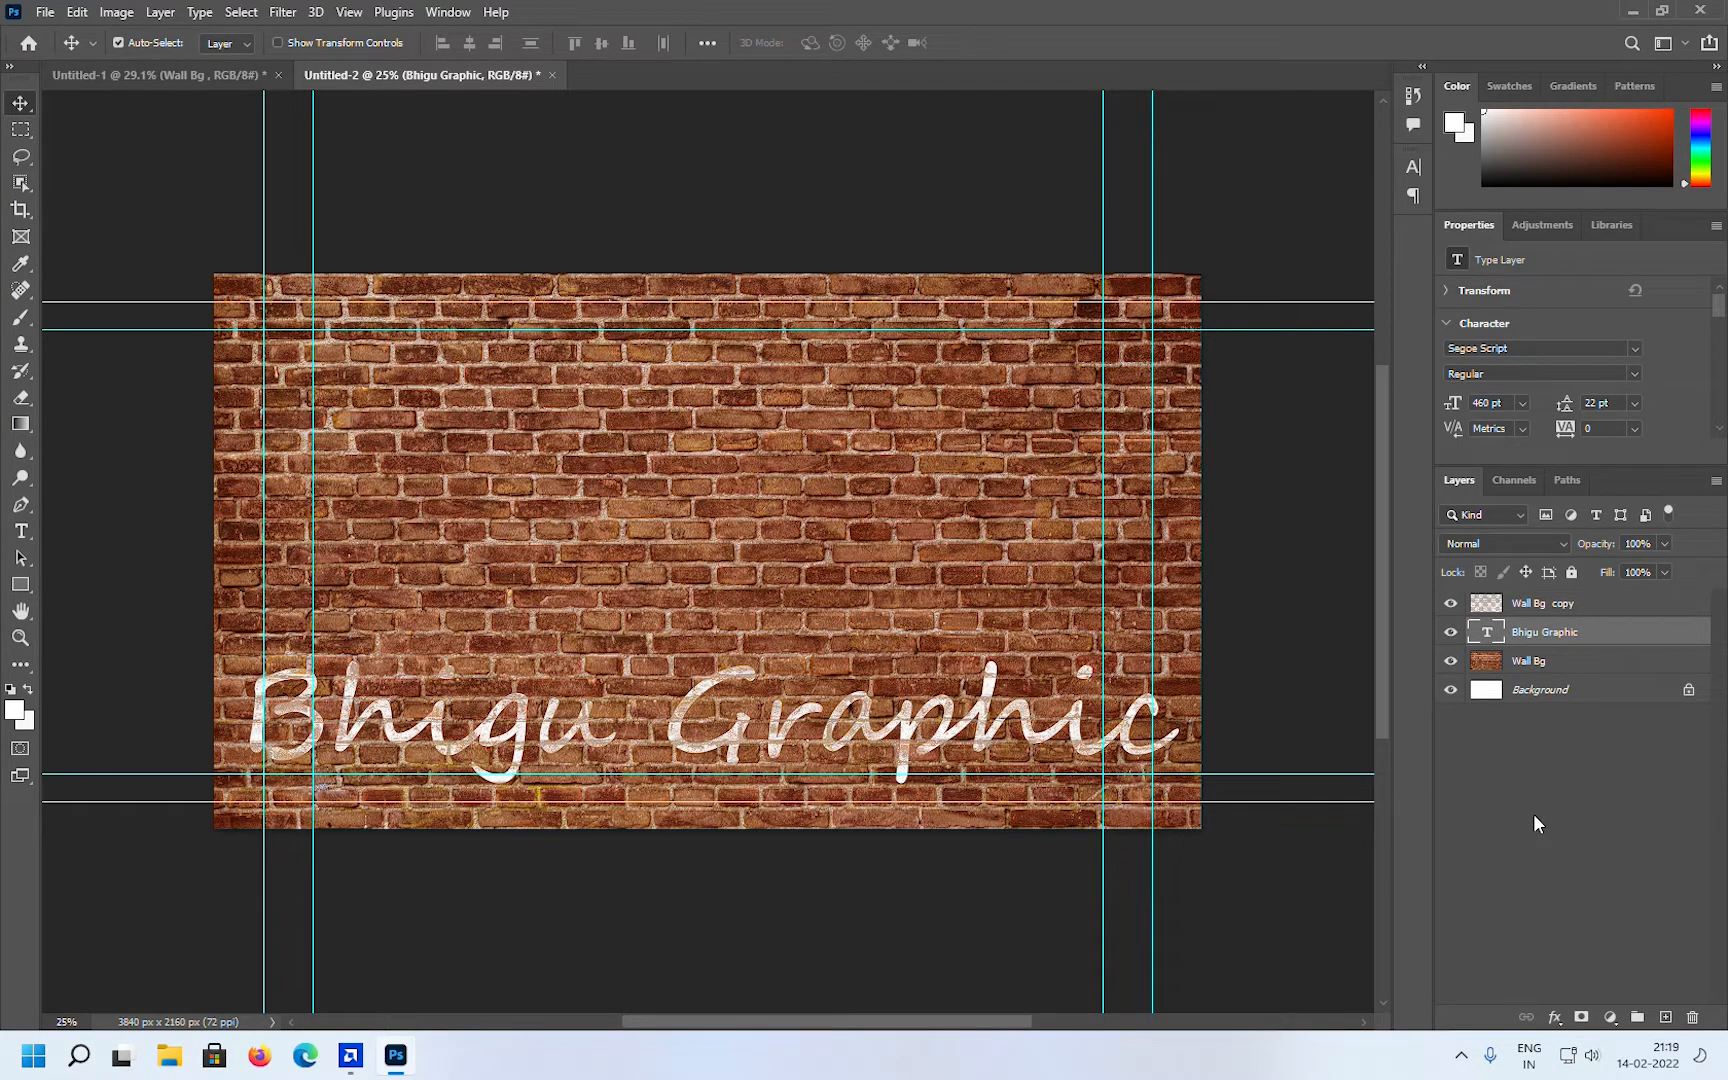
Step: Show the BG logo layer in Untitled-1 and copy it into Untitled-2, directly above the text layer
left_click(184, 66)
left_click(1450, 603)
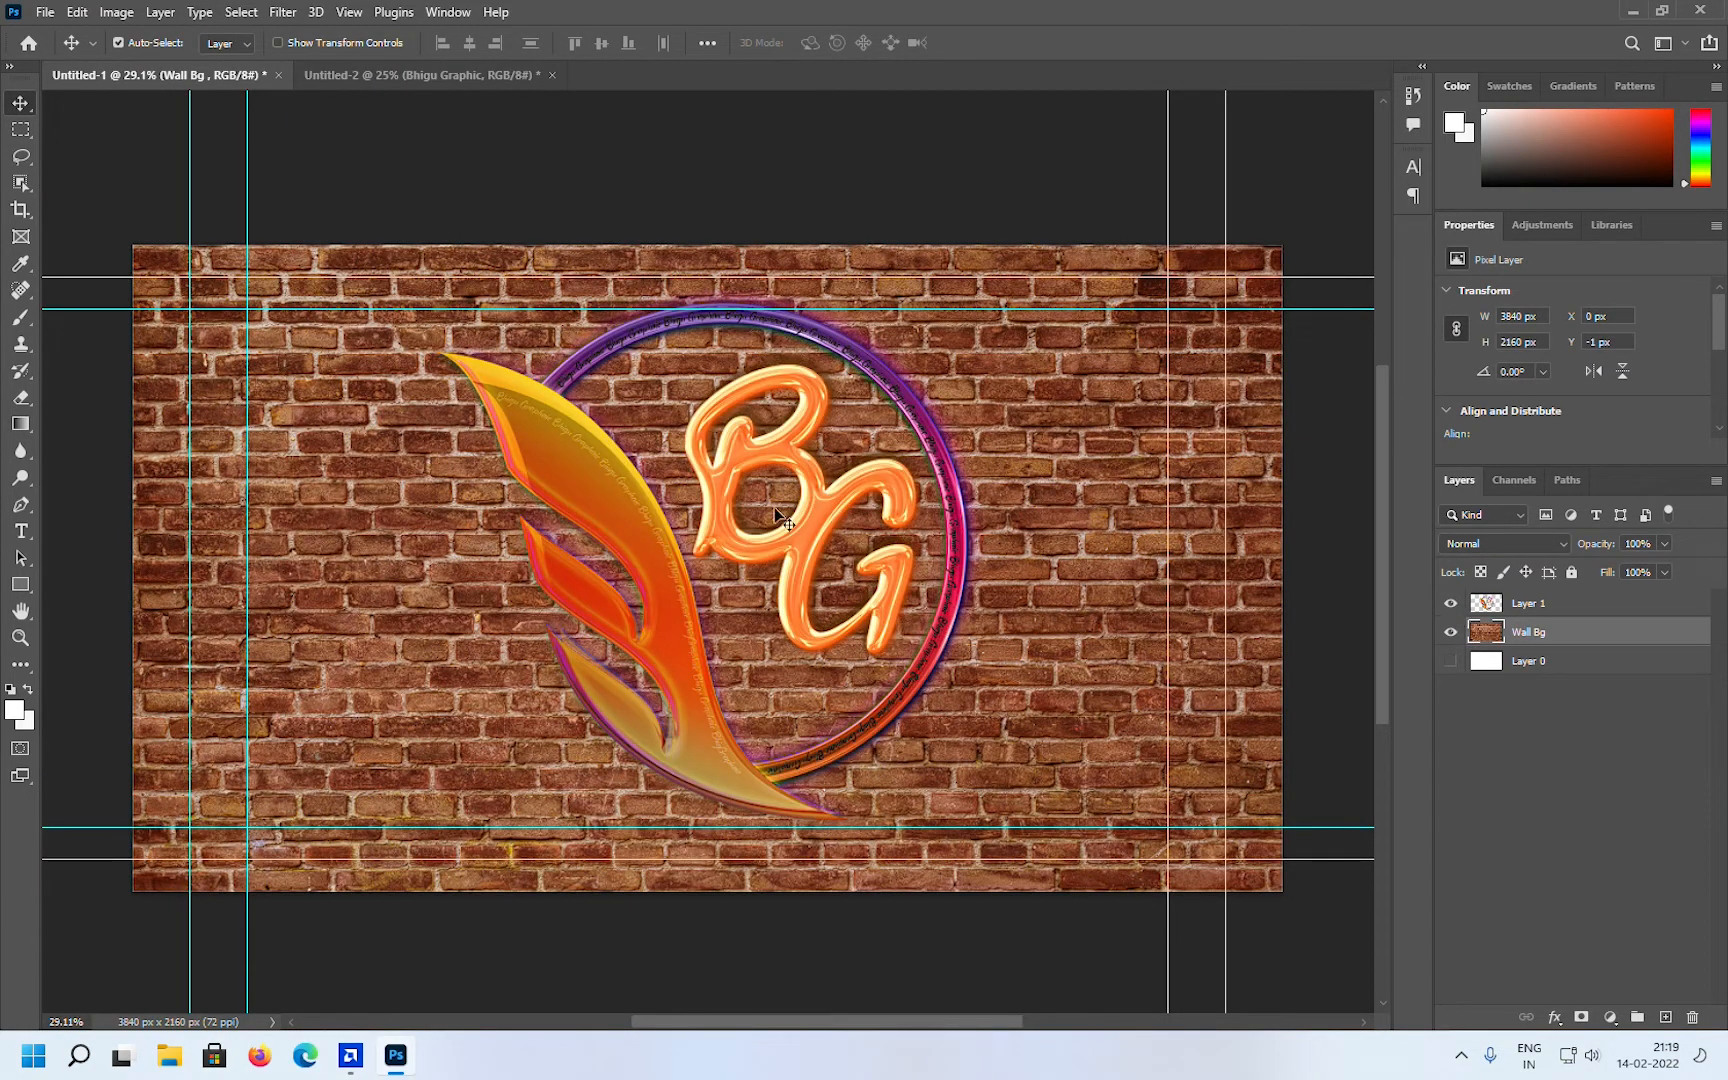
left_click_drag(645, 541, 455, 79)
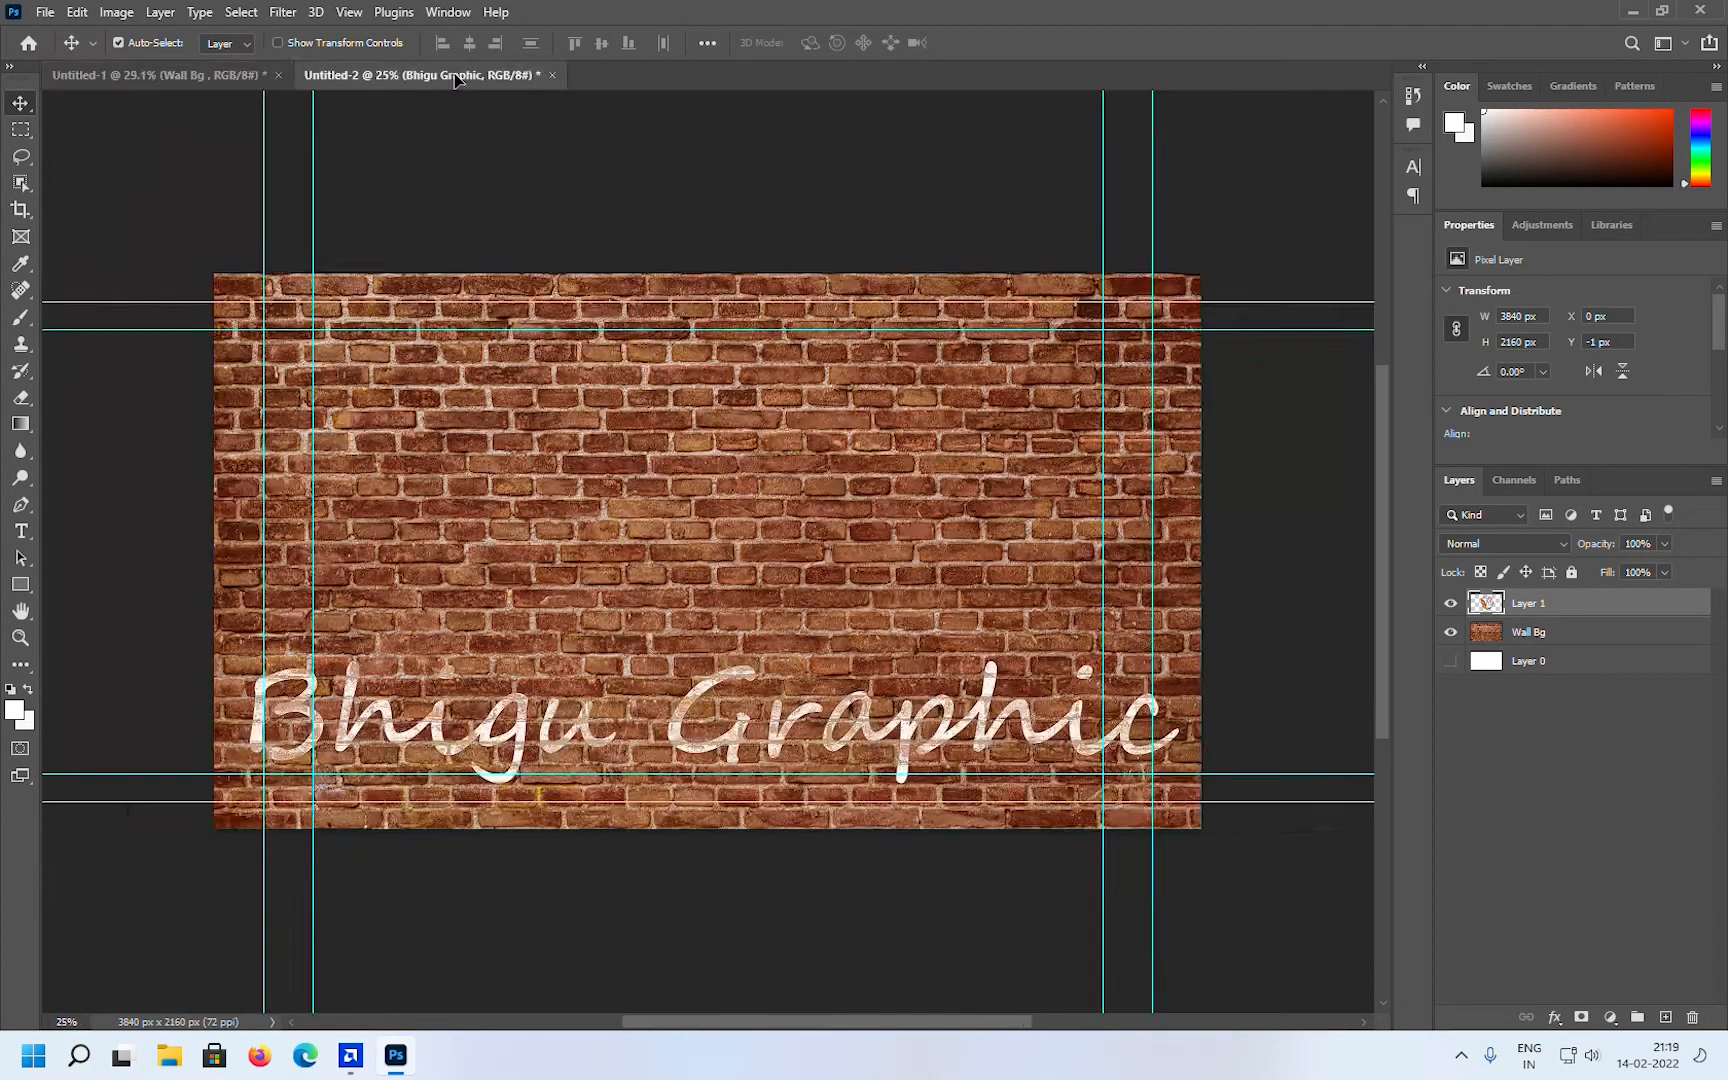
left_click_drag(752, 514, 752, 516)
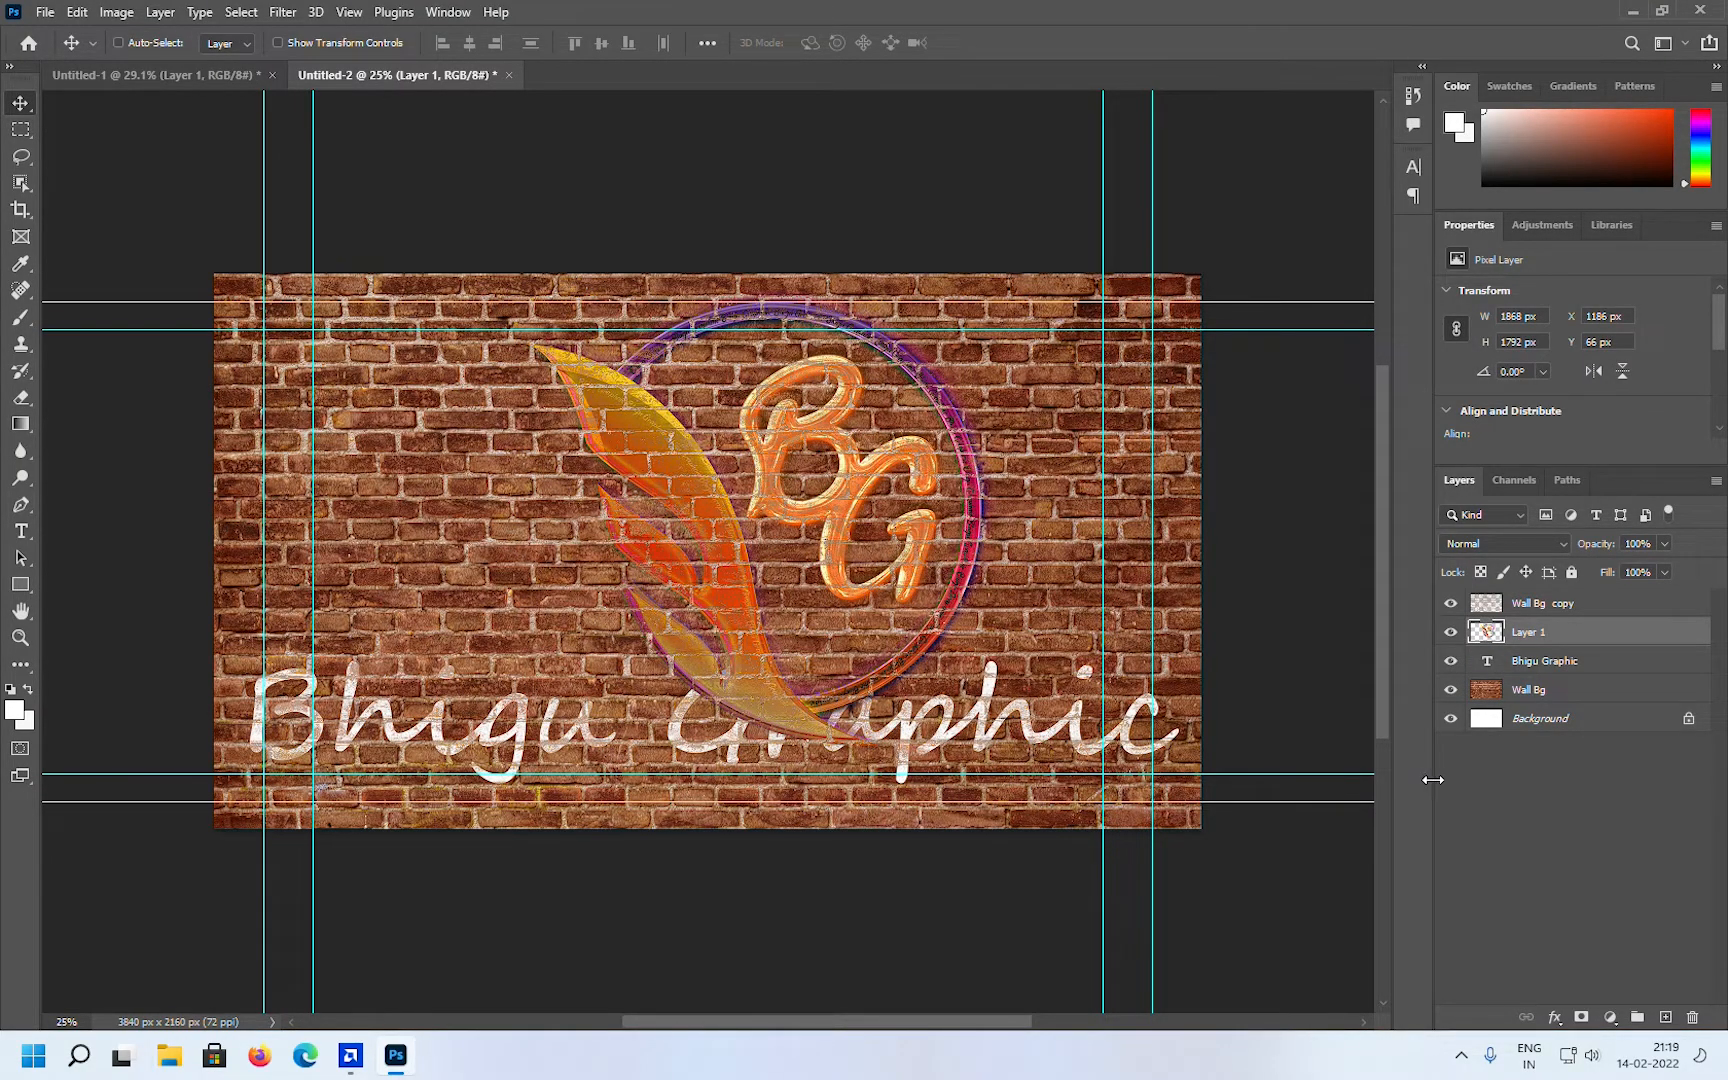
Step: Scale the BG logo to about 77% and centre it horizontally above the Bhigu Graphic text
key("ctrl+t")
left_click_drag(996, 750, 938, 688)
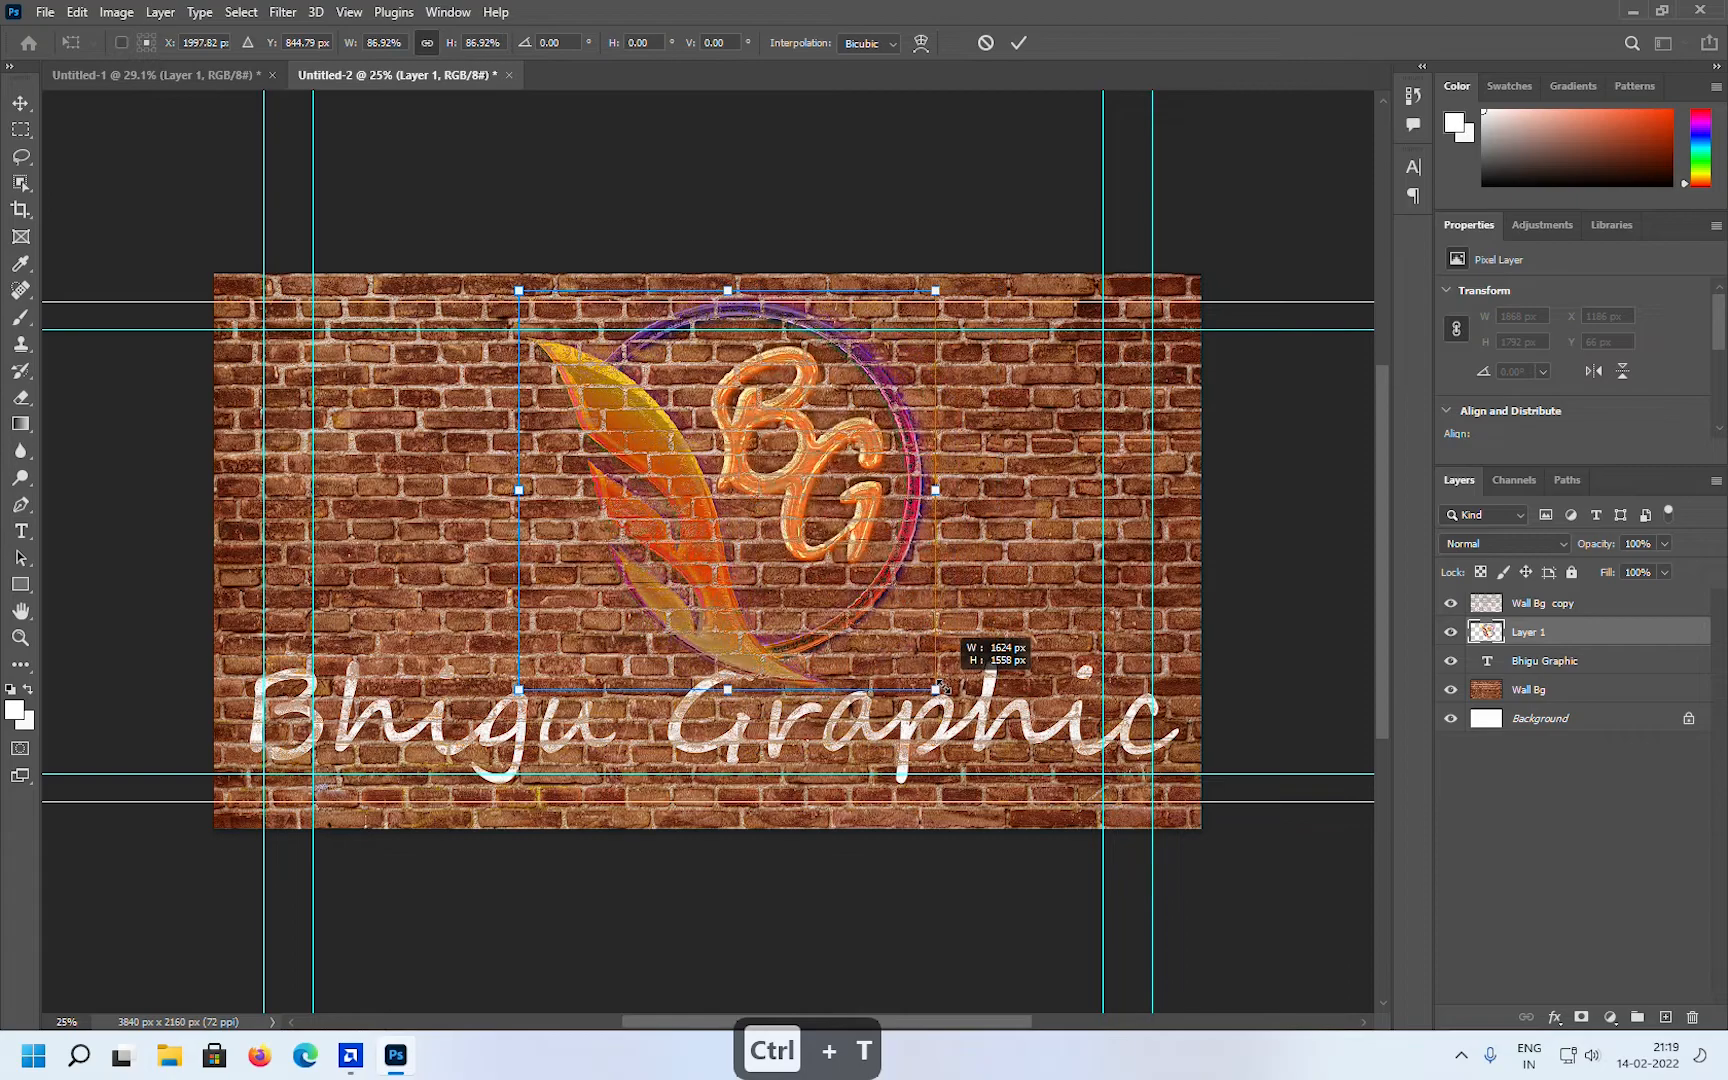
left_click_drag(738, 630, 698, 614)
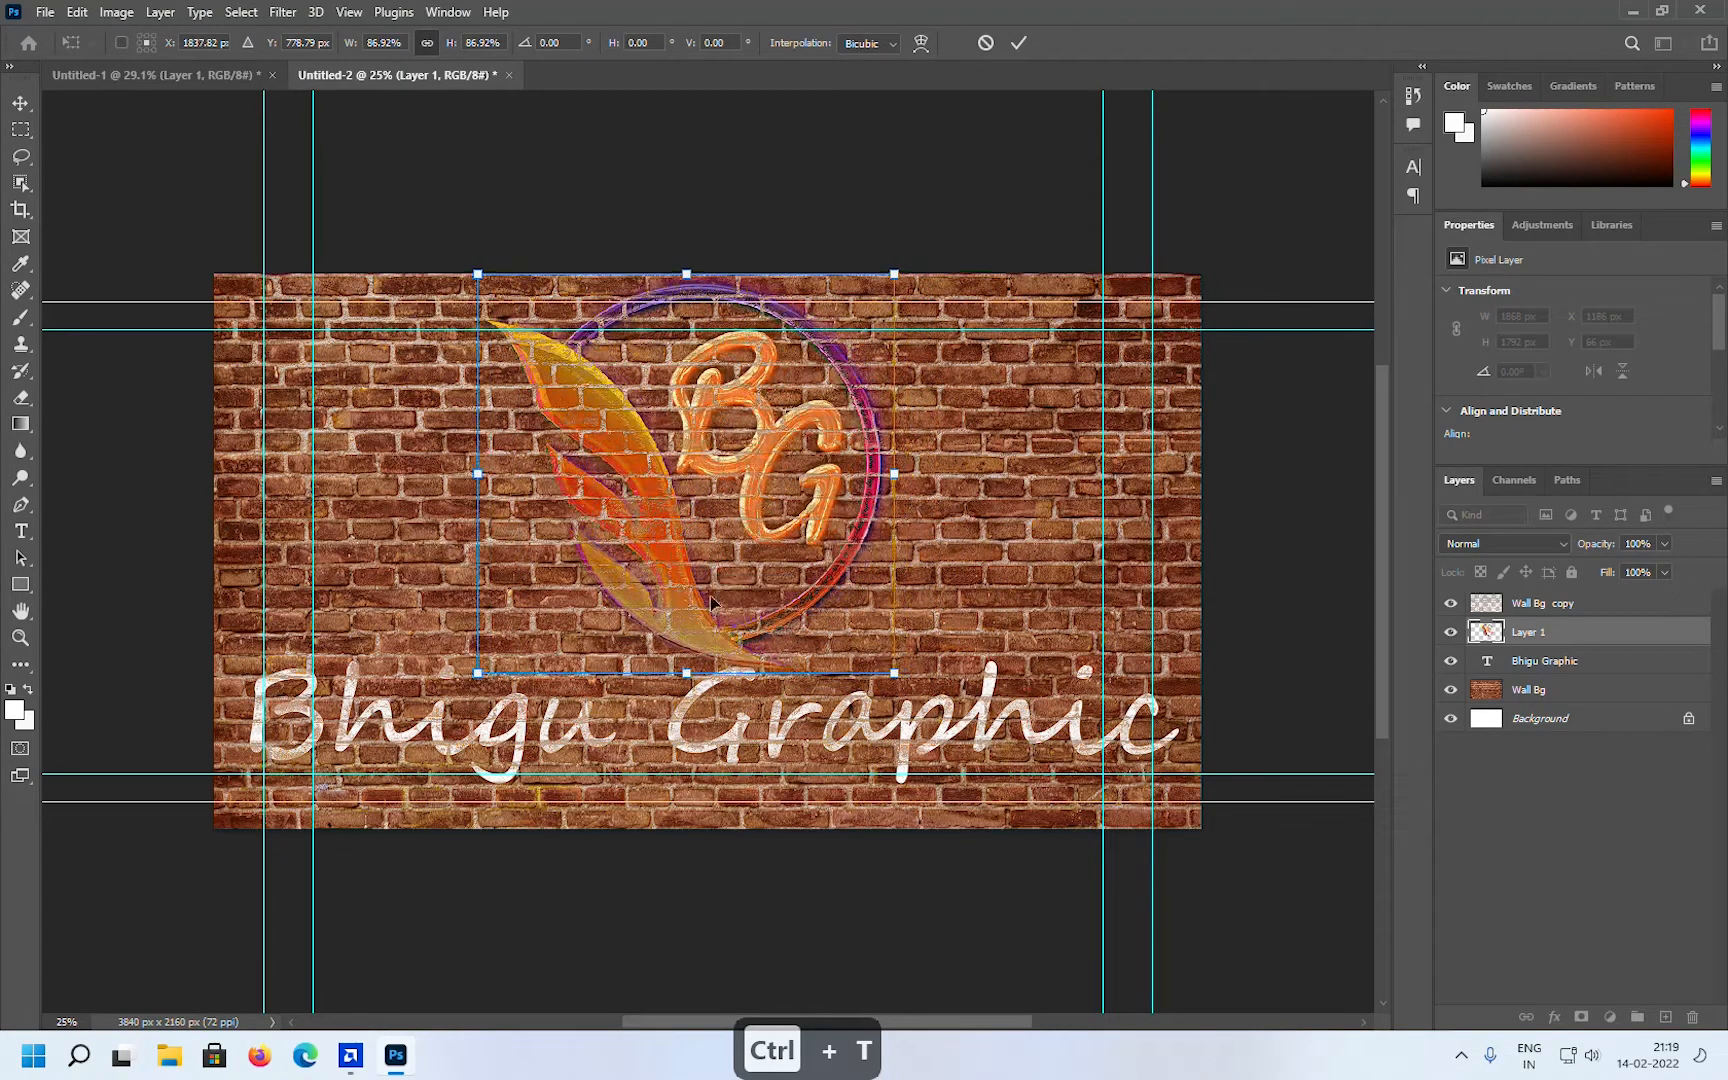
left_click_drag(895, 276, 856, 311)
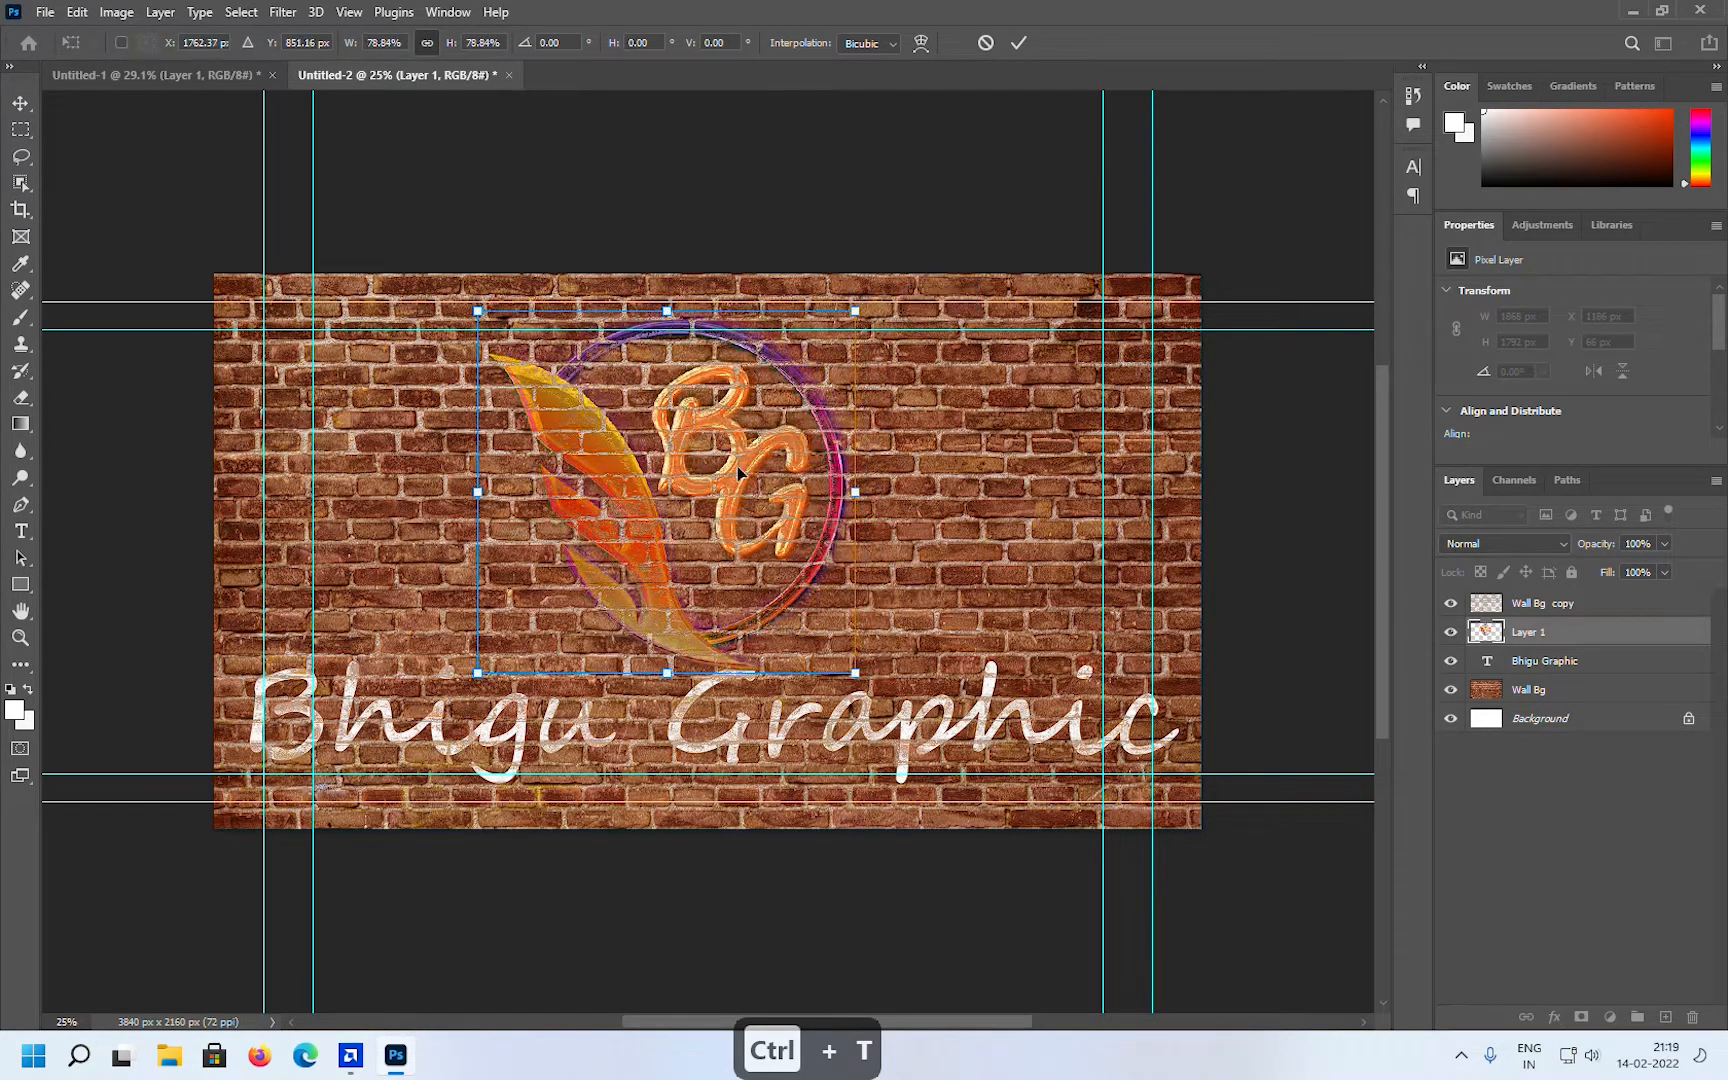
left_click_drag(656, 562, 676, 556)
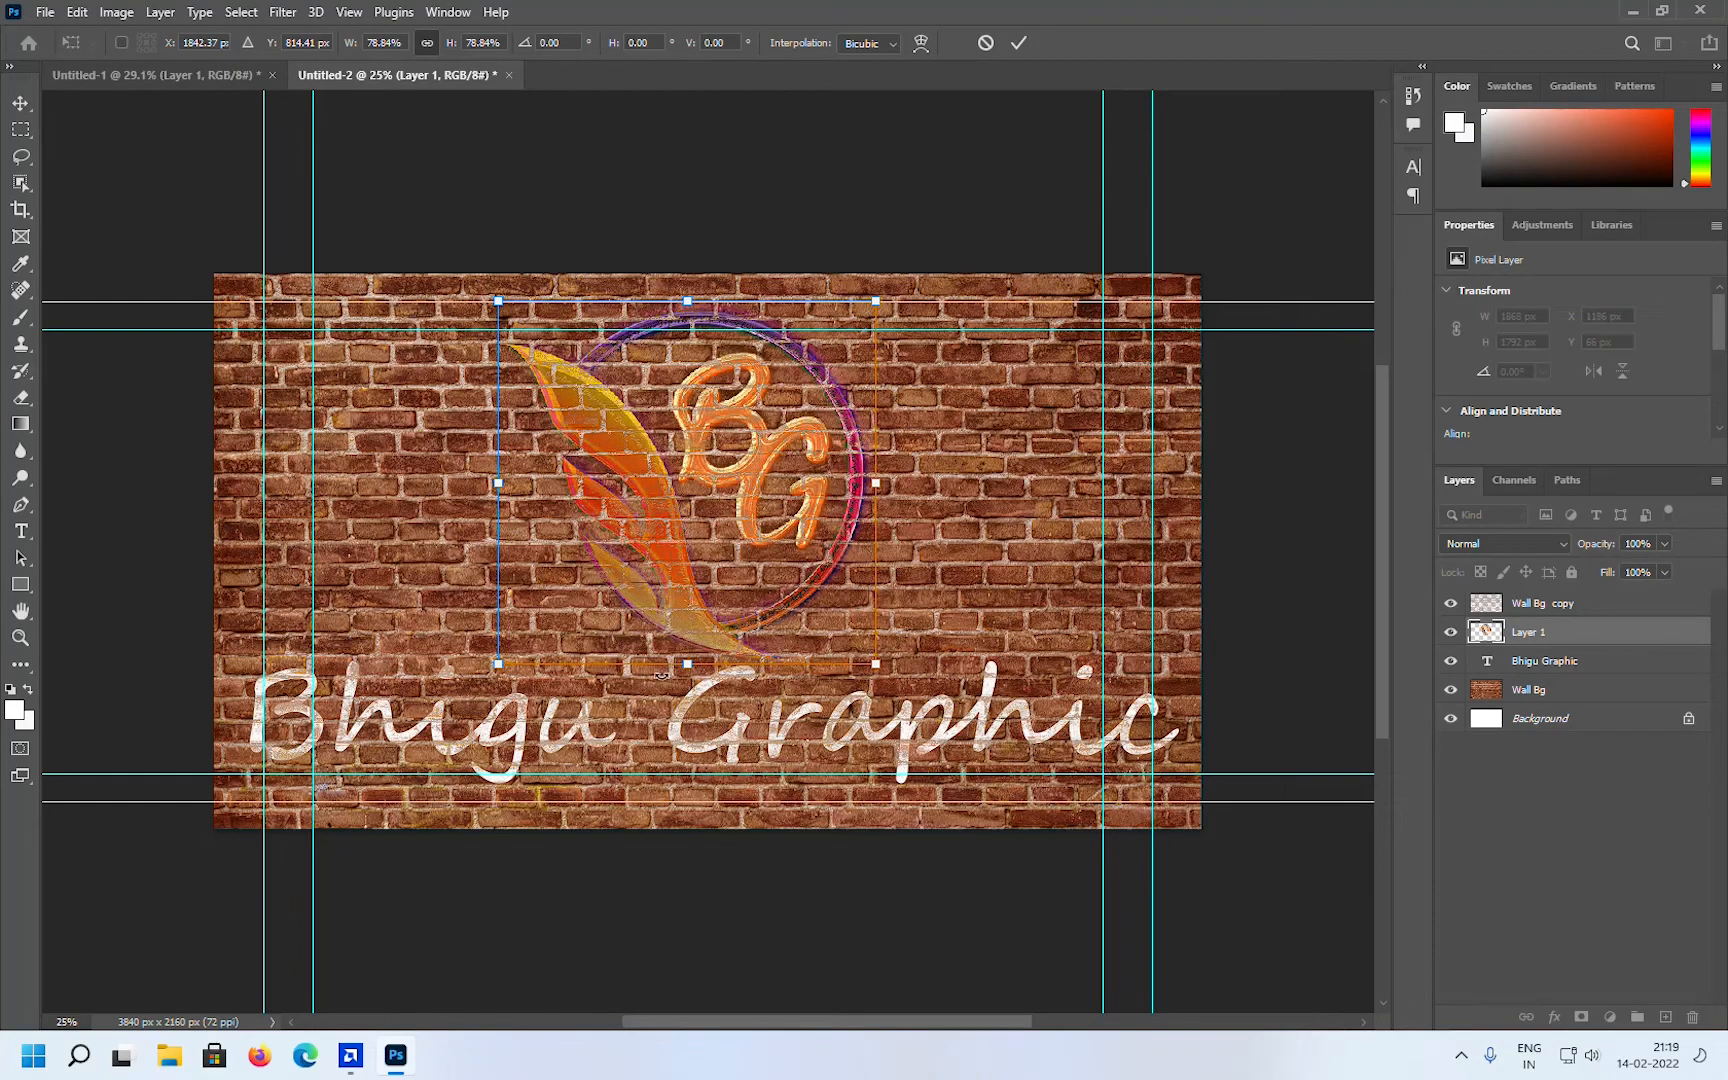
left_click_drag(684, 665, 695, 600)
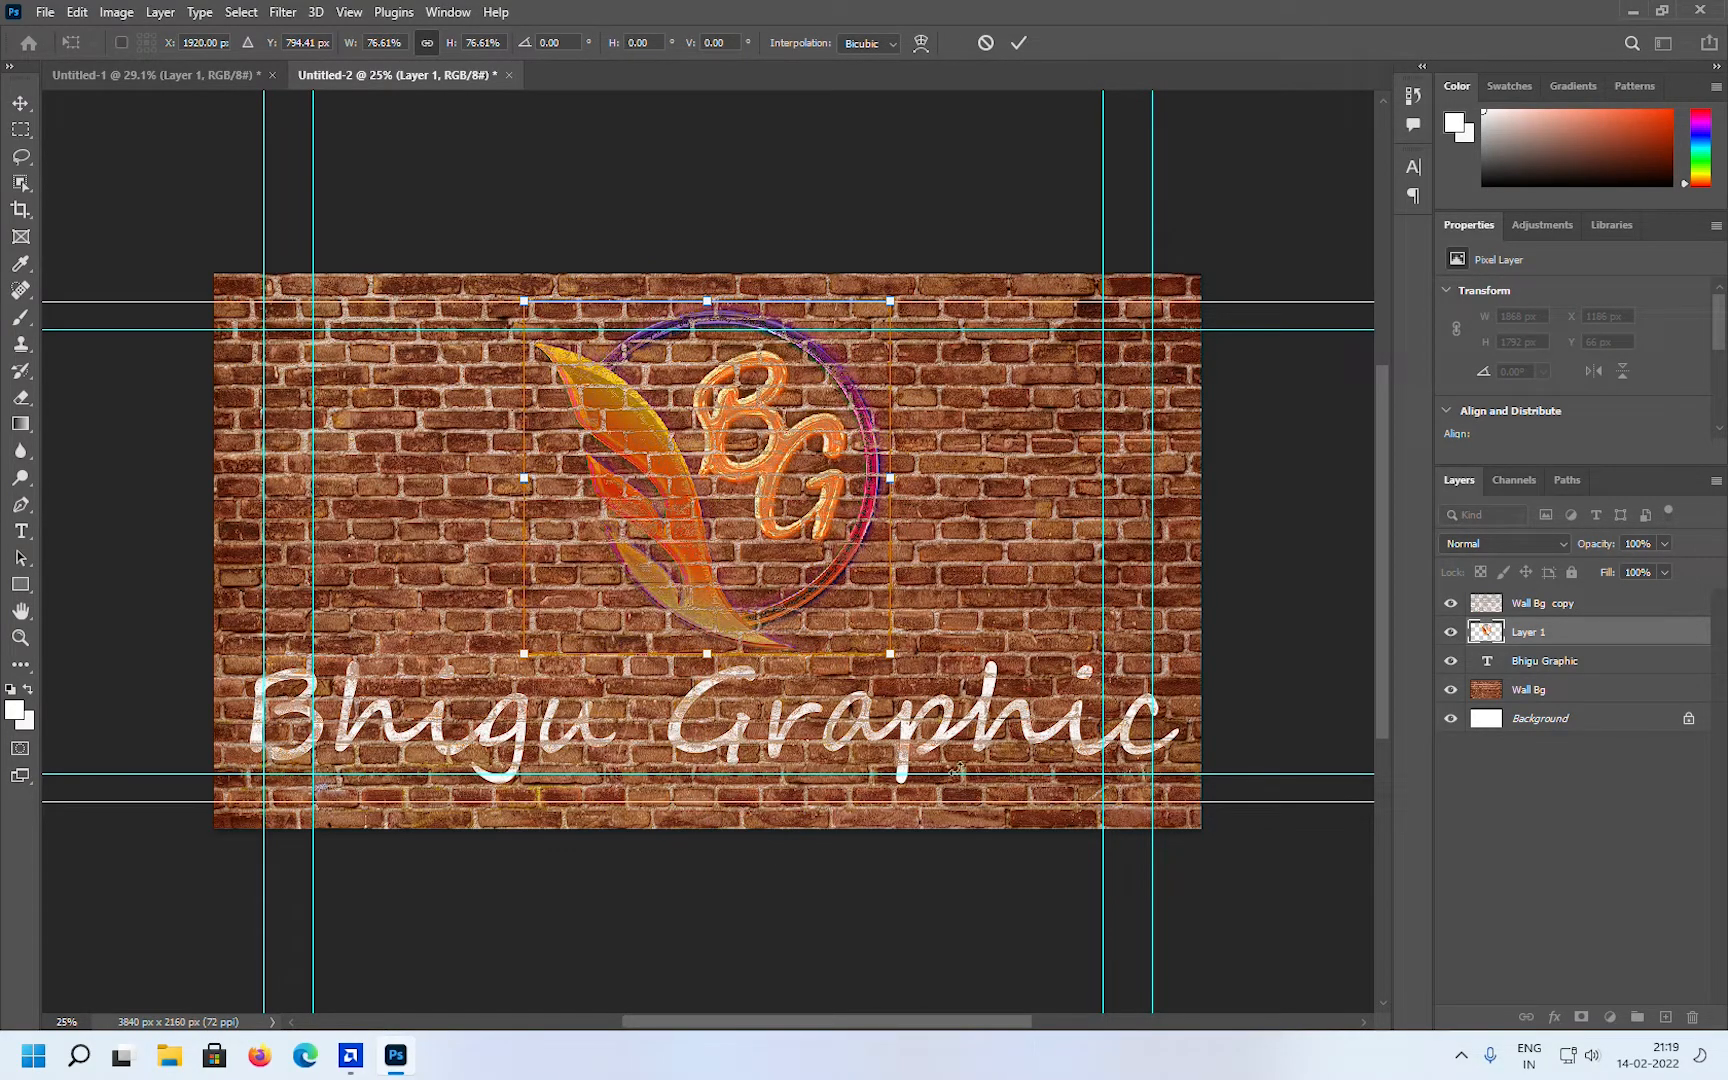
key("Return")
Step: Nudge the Bhigu Graphic text layer slightly downward, away from the logo
left_click(1545, 670)
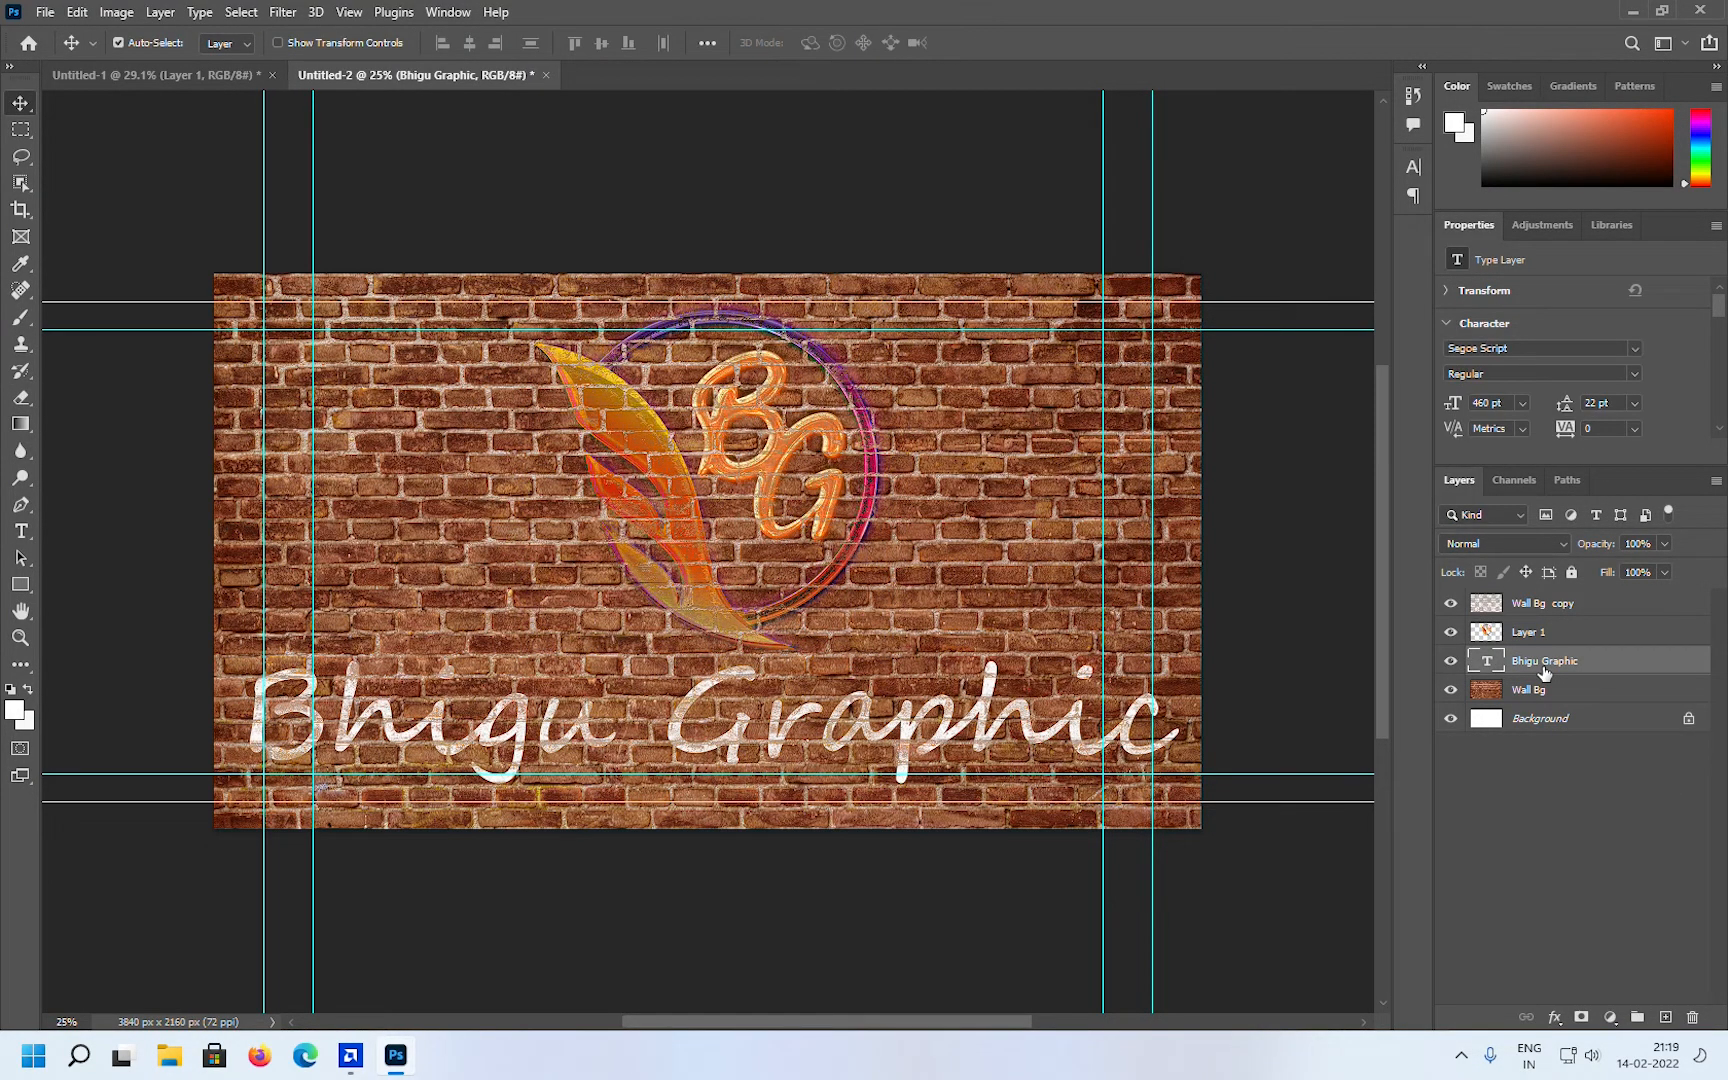
key("Down")
key("Down")
key("Down")
key("Down")
key("Down")
key("Down")
key("Down")
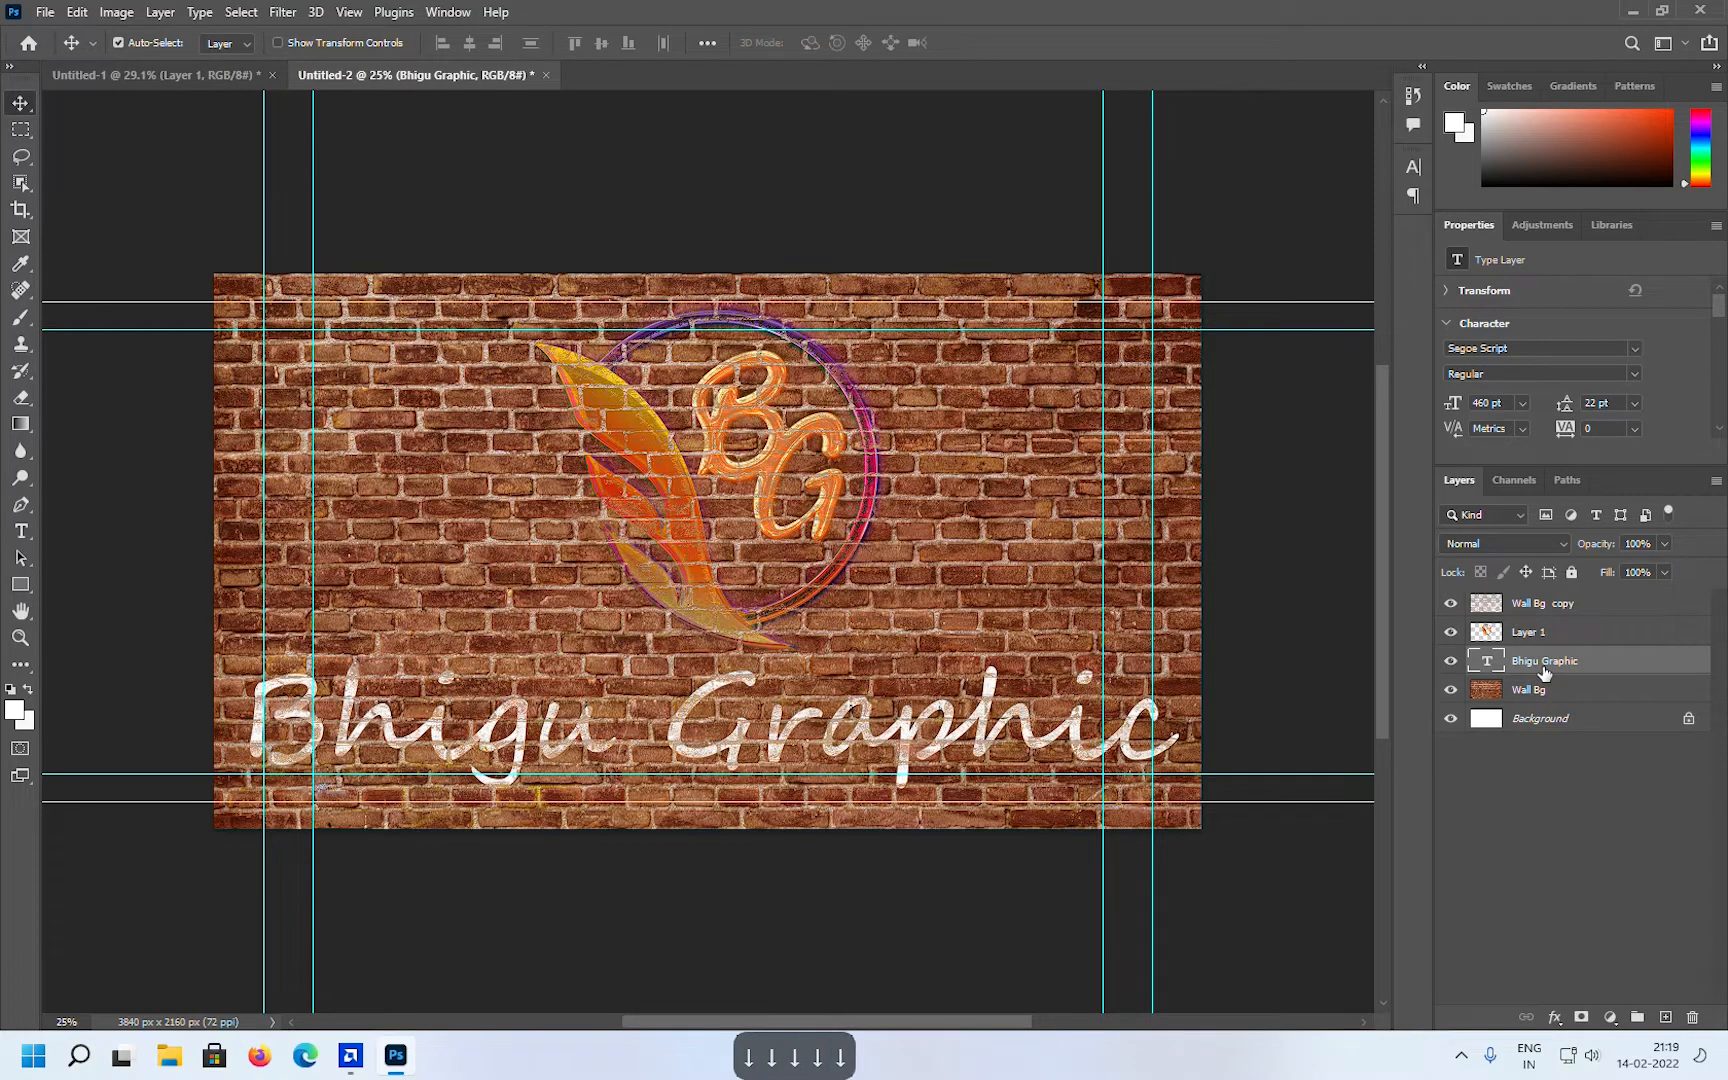
key("Down")
key("Down")
key("Up")
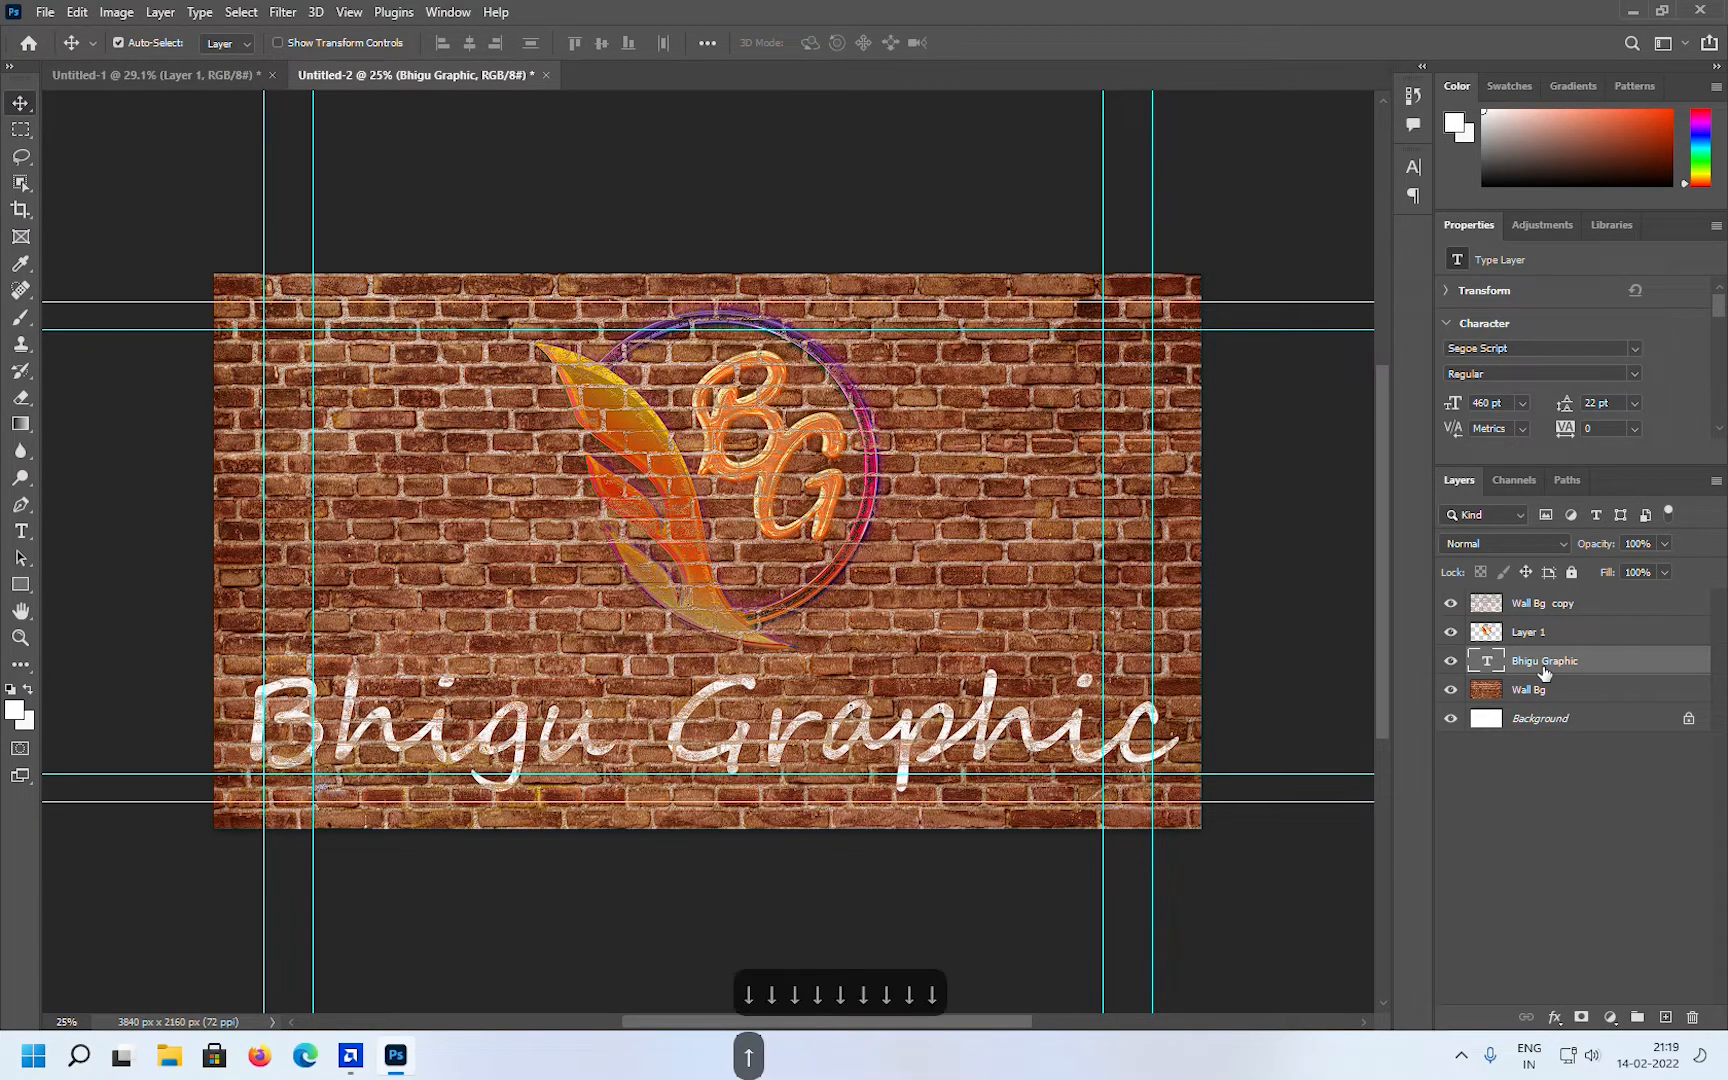
Step: Apply a white Color Overlay in Normal mode at 100% opacity to the logo layer
left_click(1557, 633)
left_click(1556, 1017)
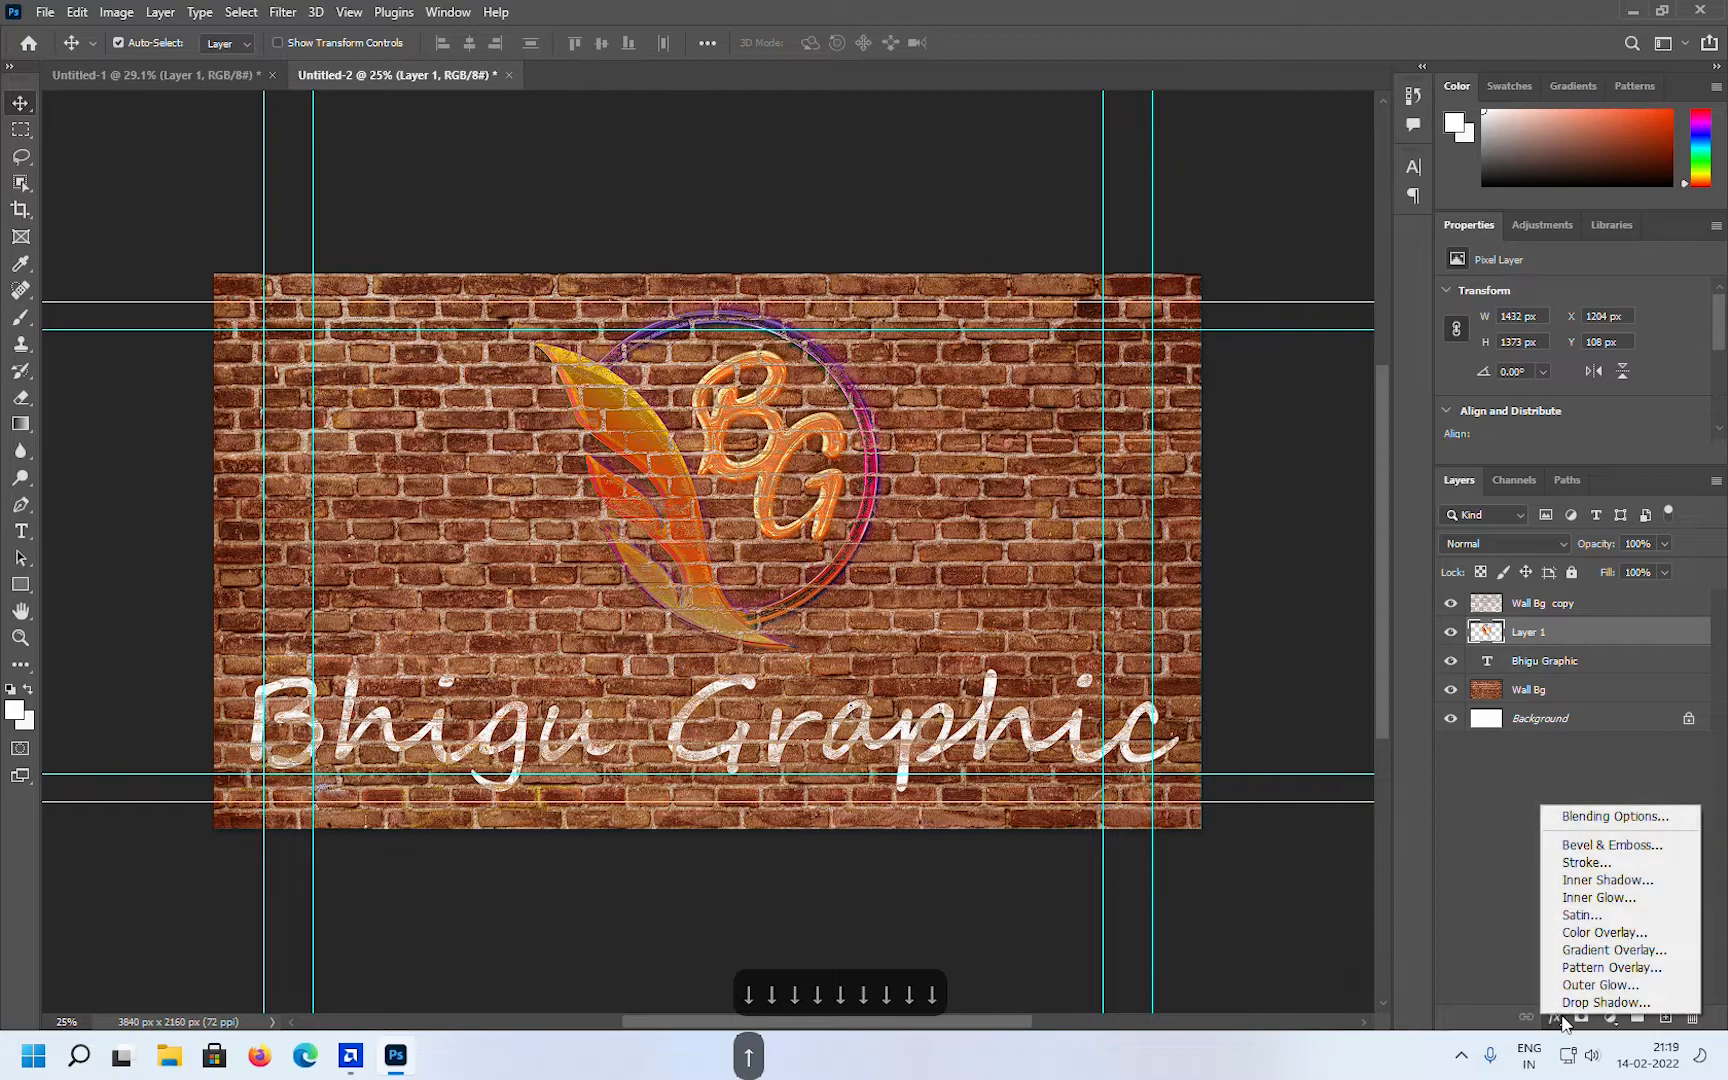
left_click(1598, 933)
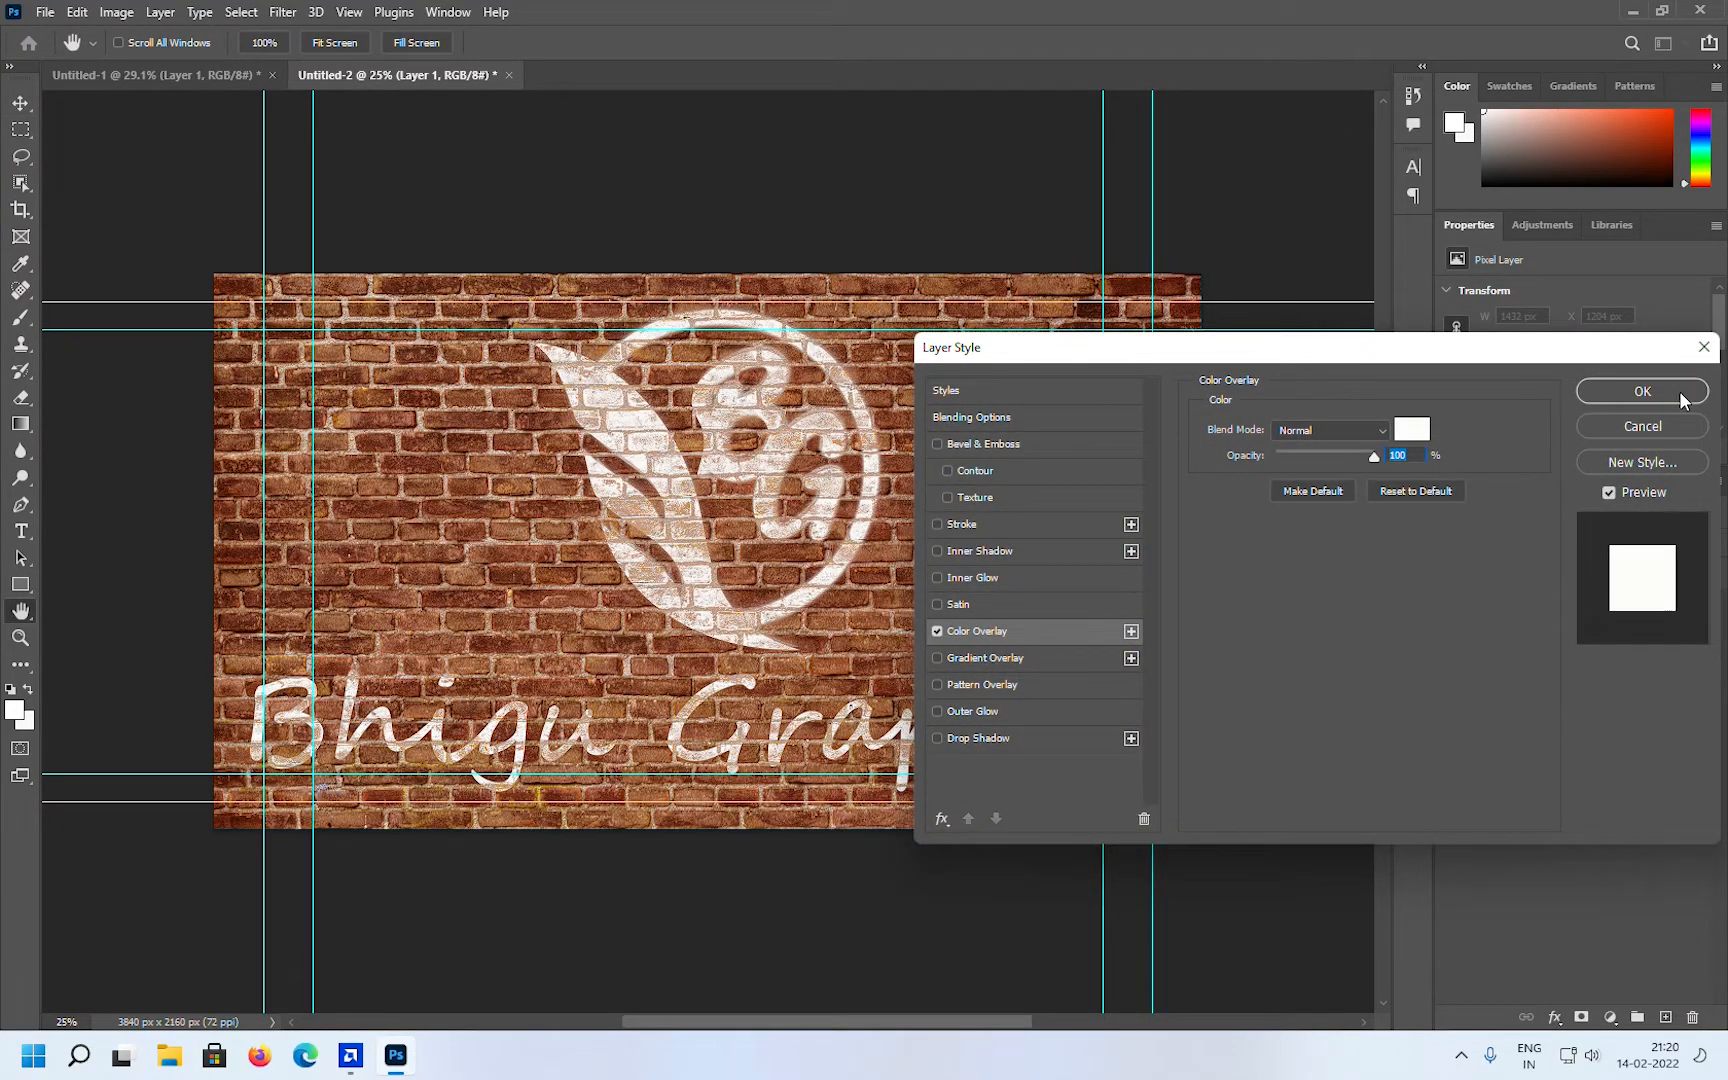
left_click(1642, 391)
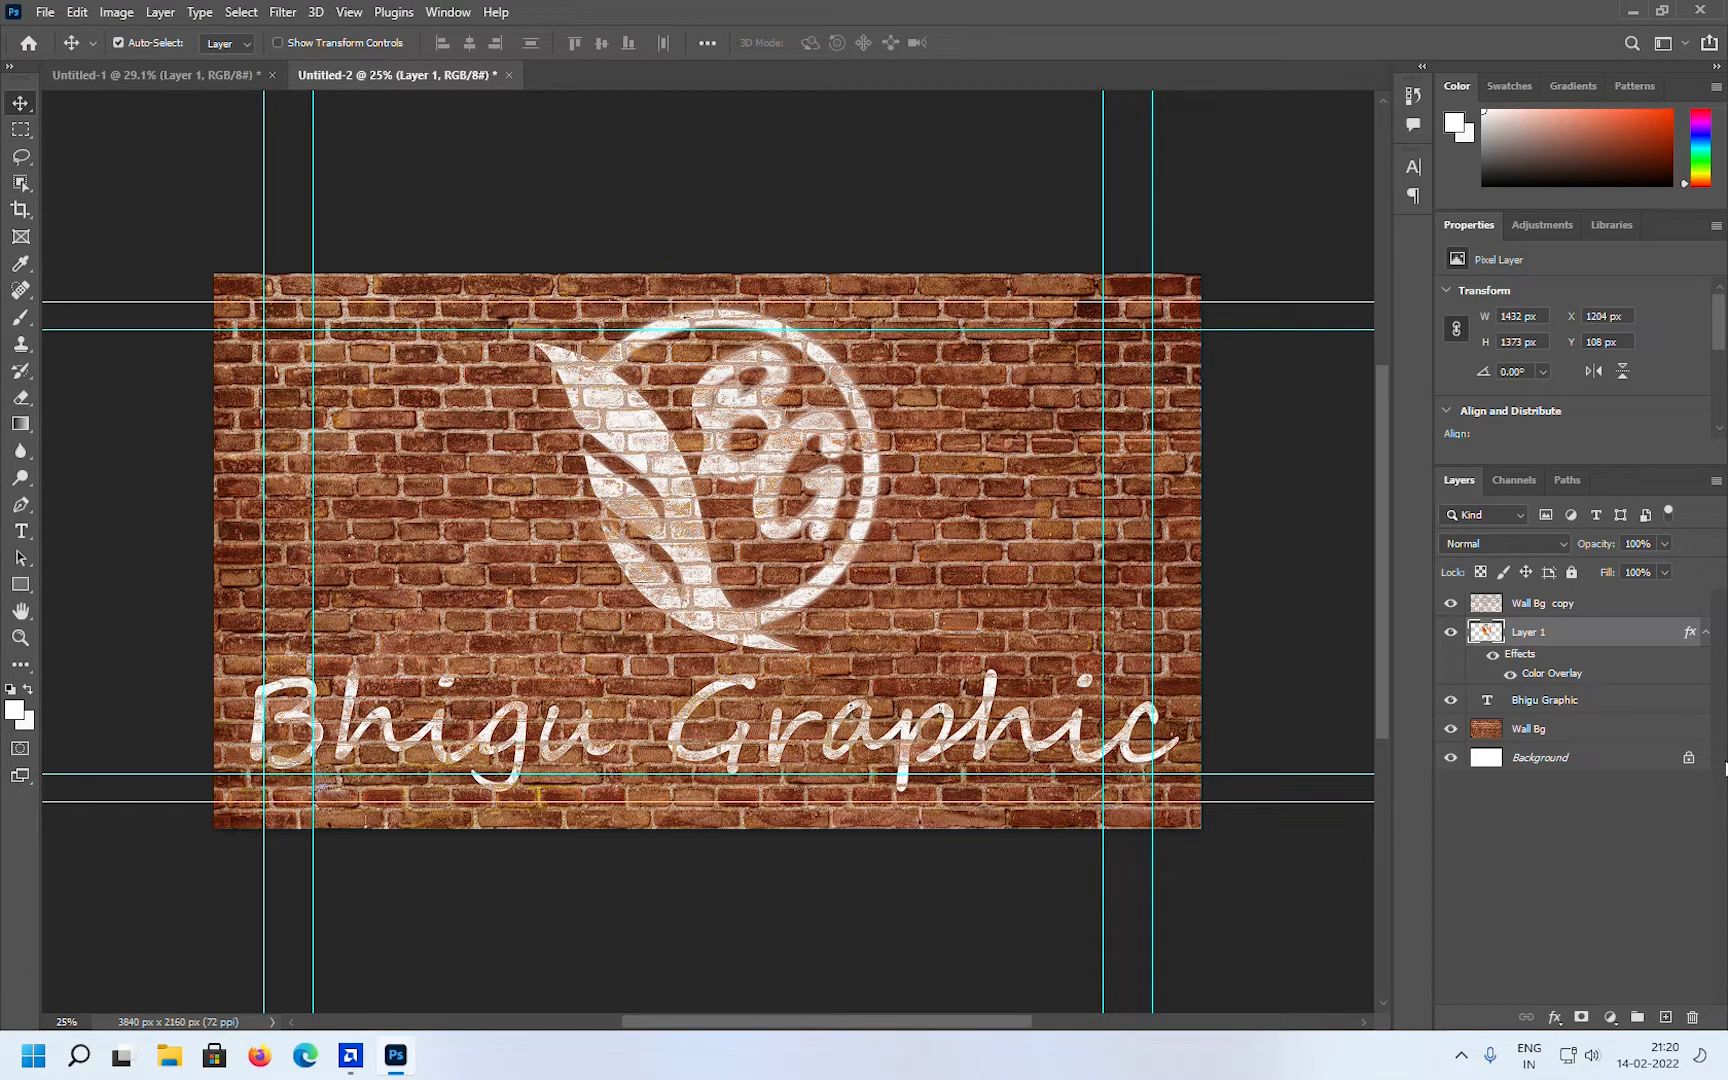
Step: Add an Exposure adjustment layer above the Wall Bg copy layer and set its exposure to -2.50
left_click(1615, 605)
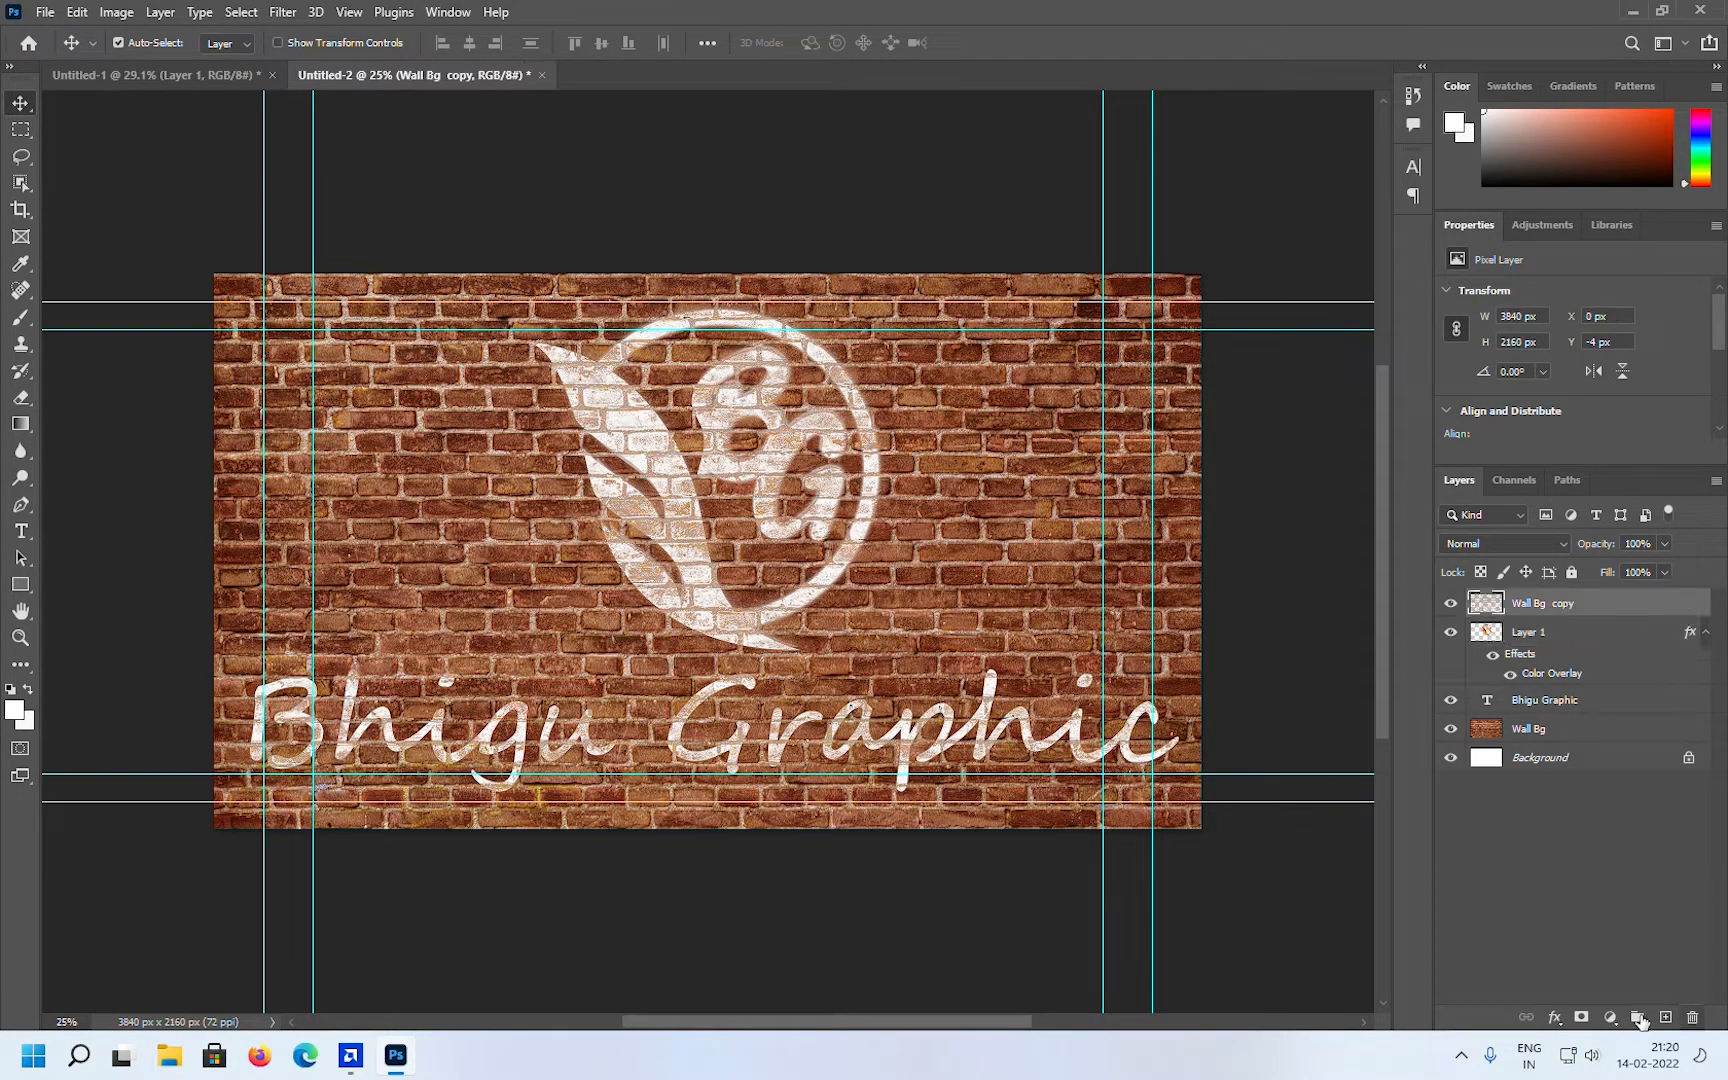
left_click(1605, 1018)
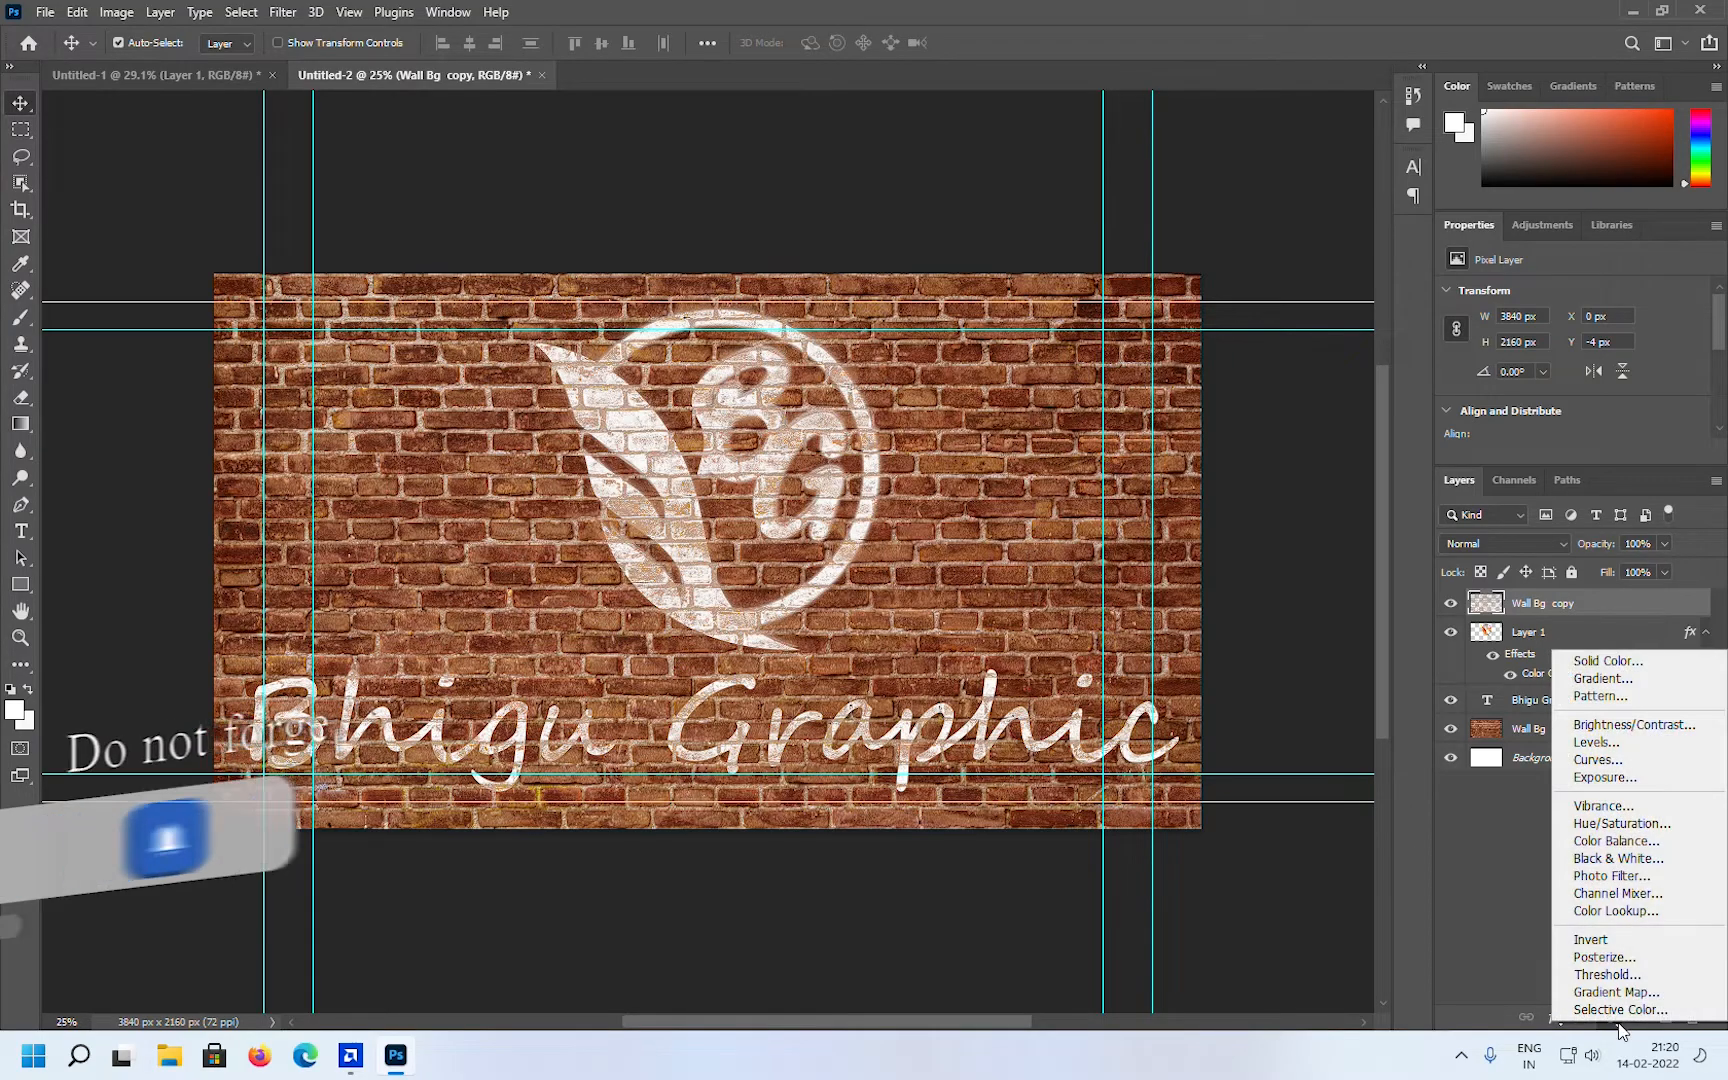
left_click(1667, 783)
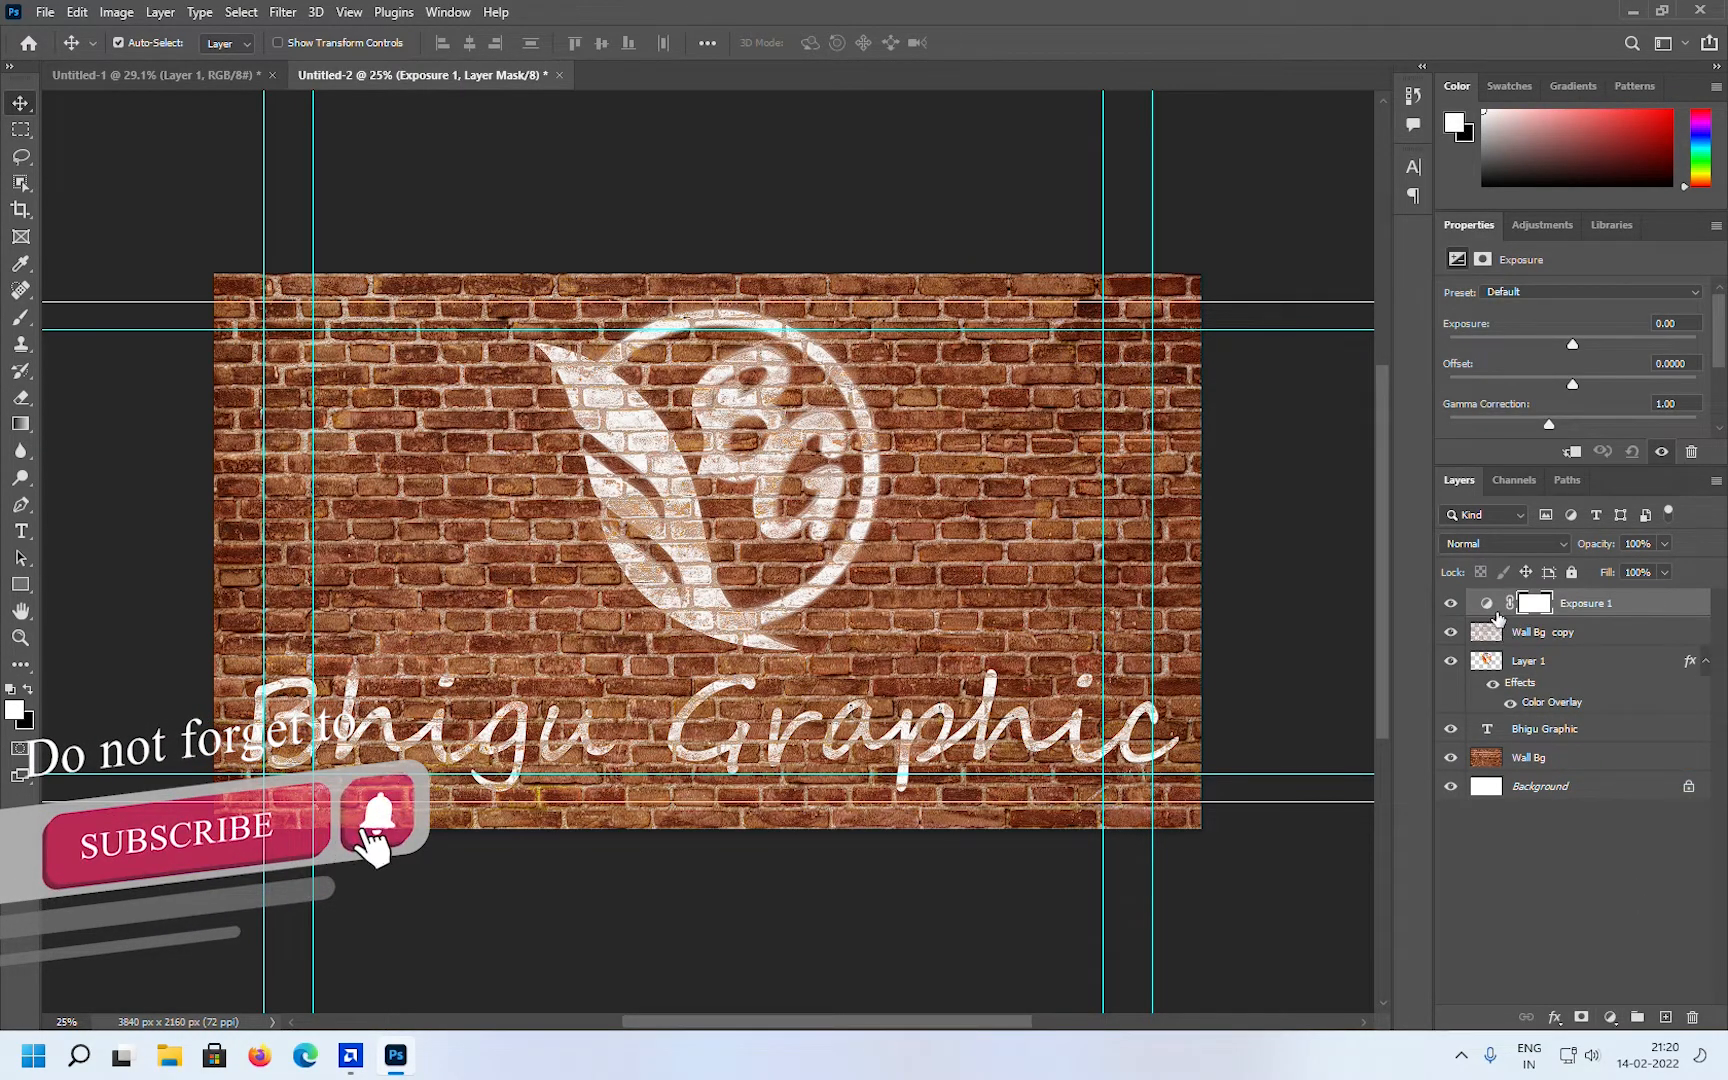
left_click(1488, 604)
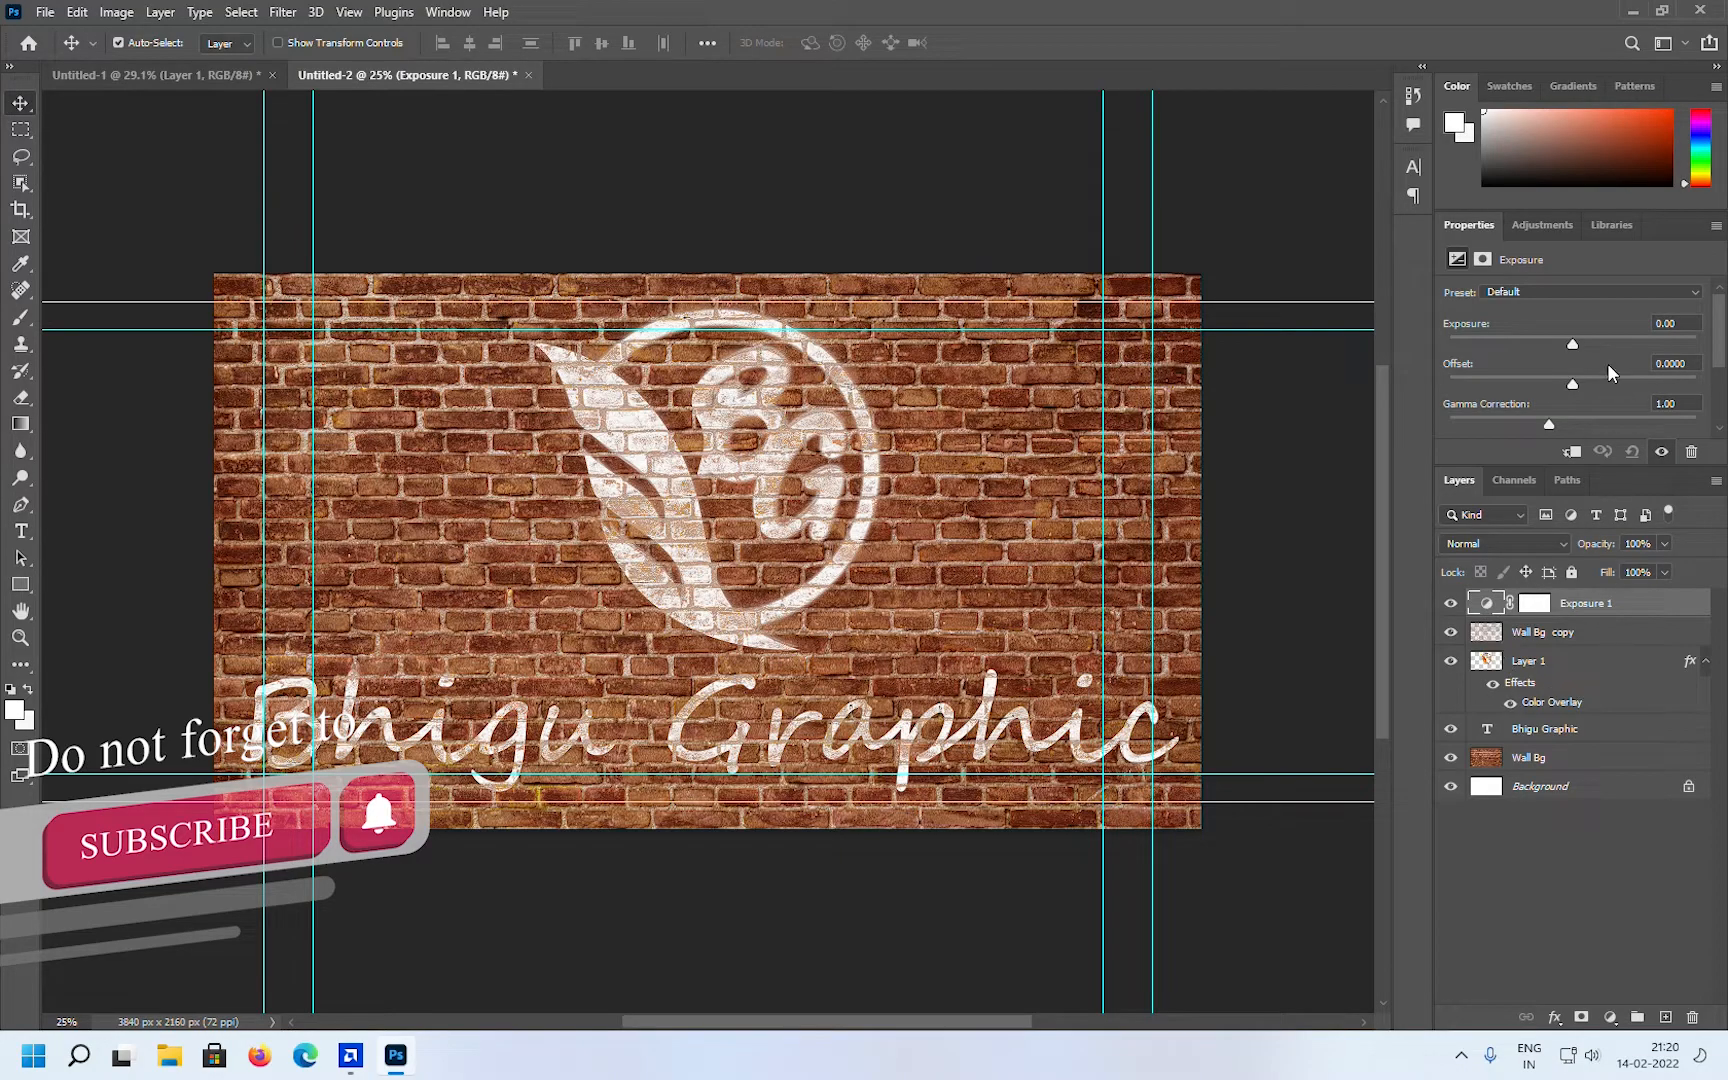
left_click_drag(1572, 348, 1526, 350)
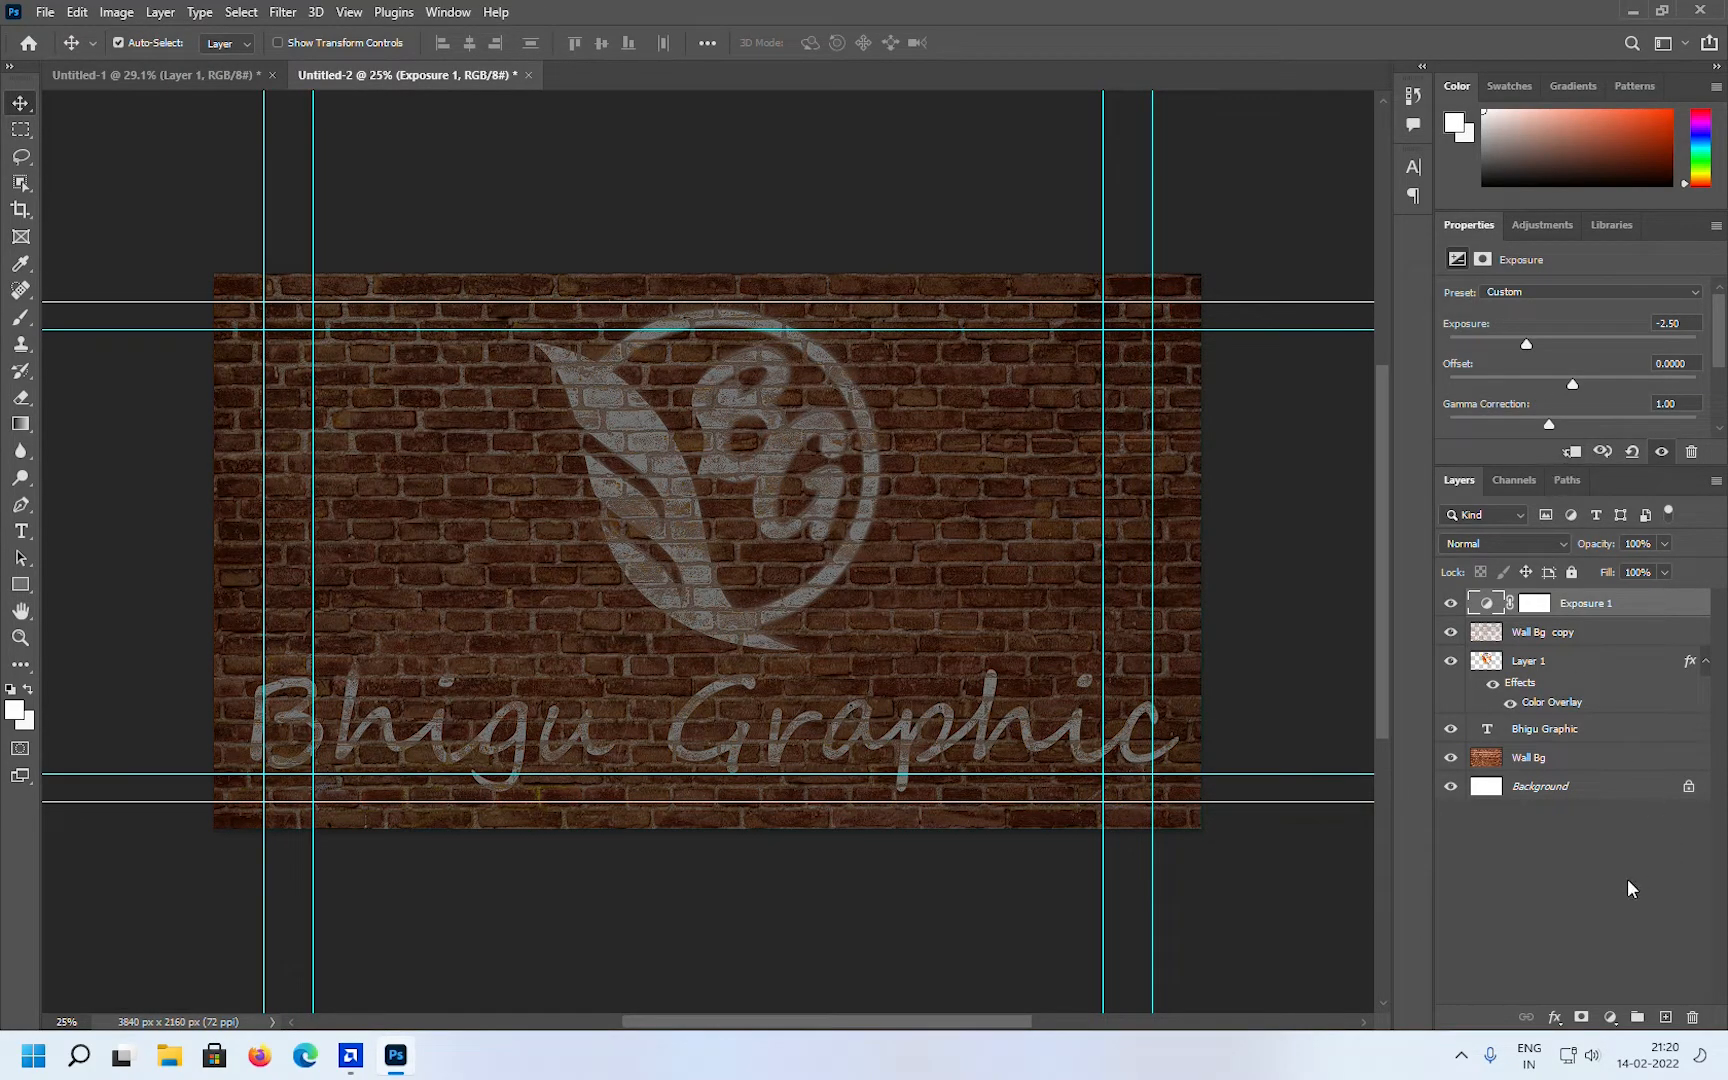
left_click(1596, 918)
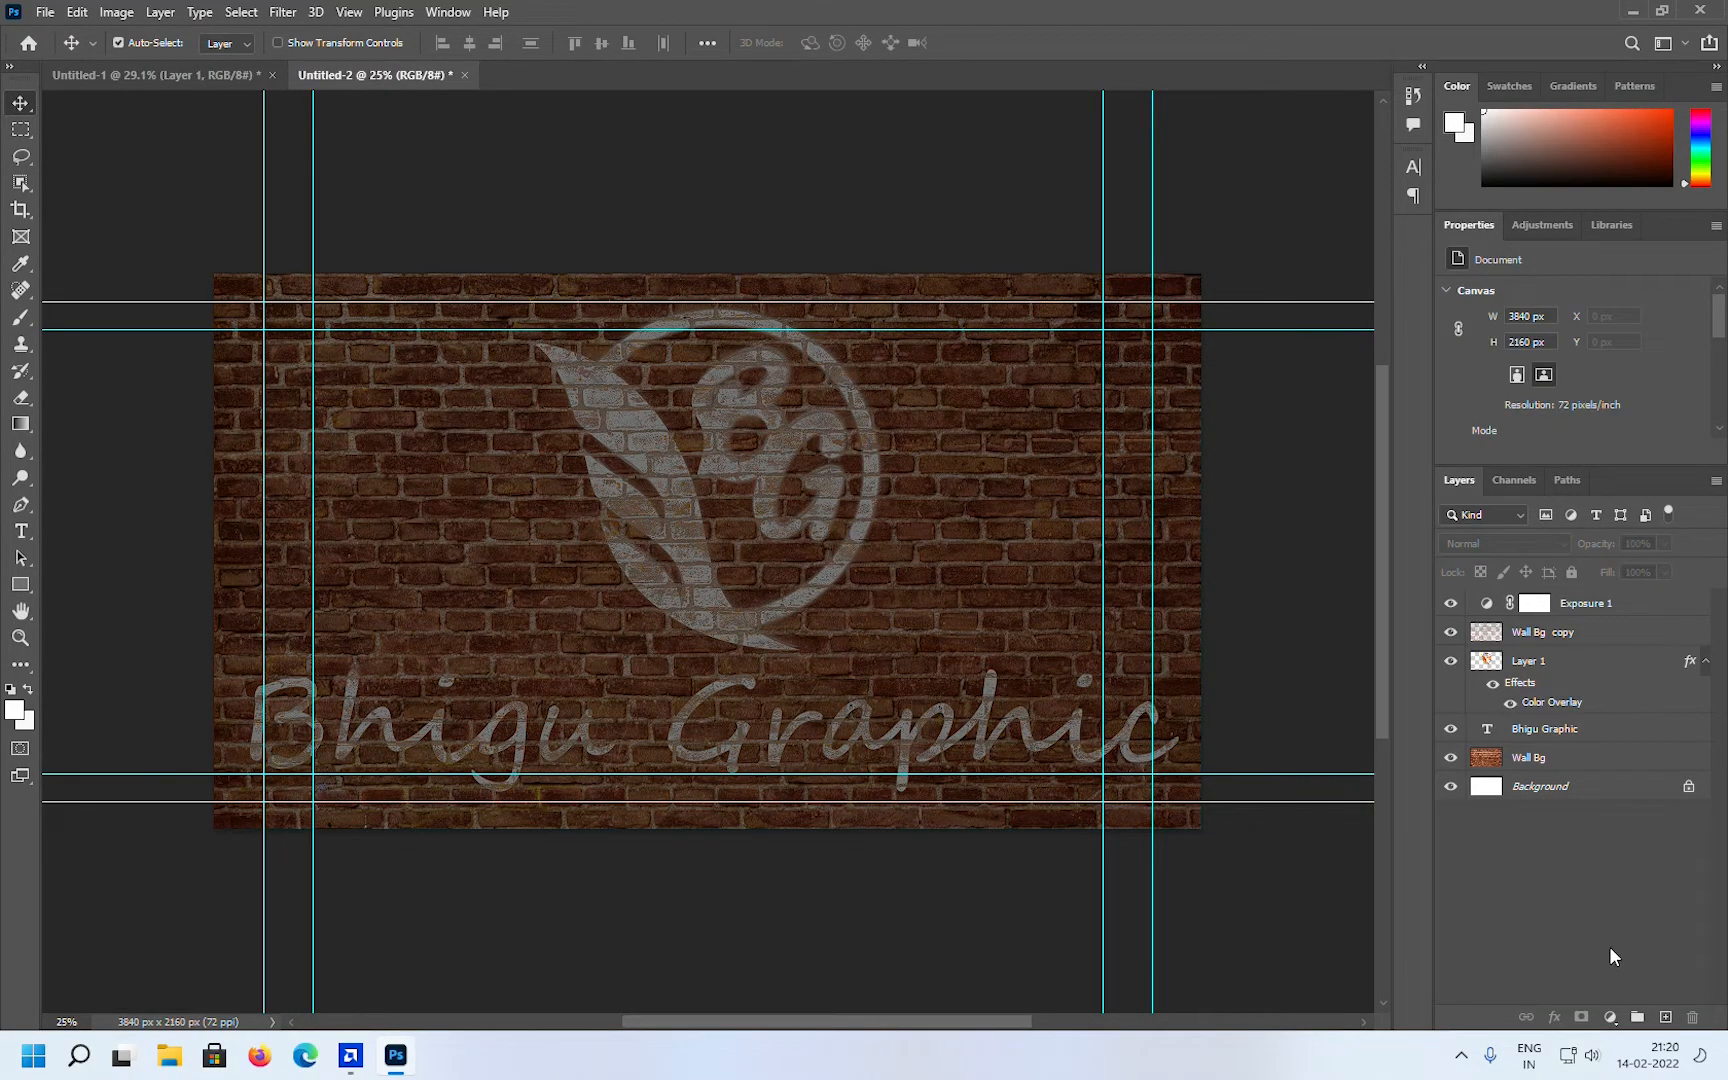
Step: Add a Levels adjustment layer above Exposure 1 with the white input level at 185 and midtones at 0.68
left_click(1625, 608)
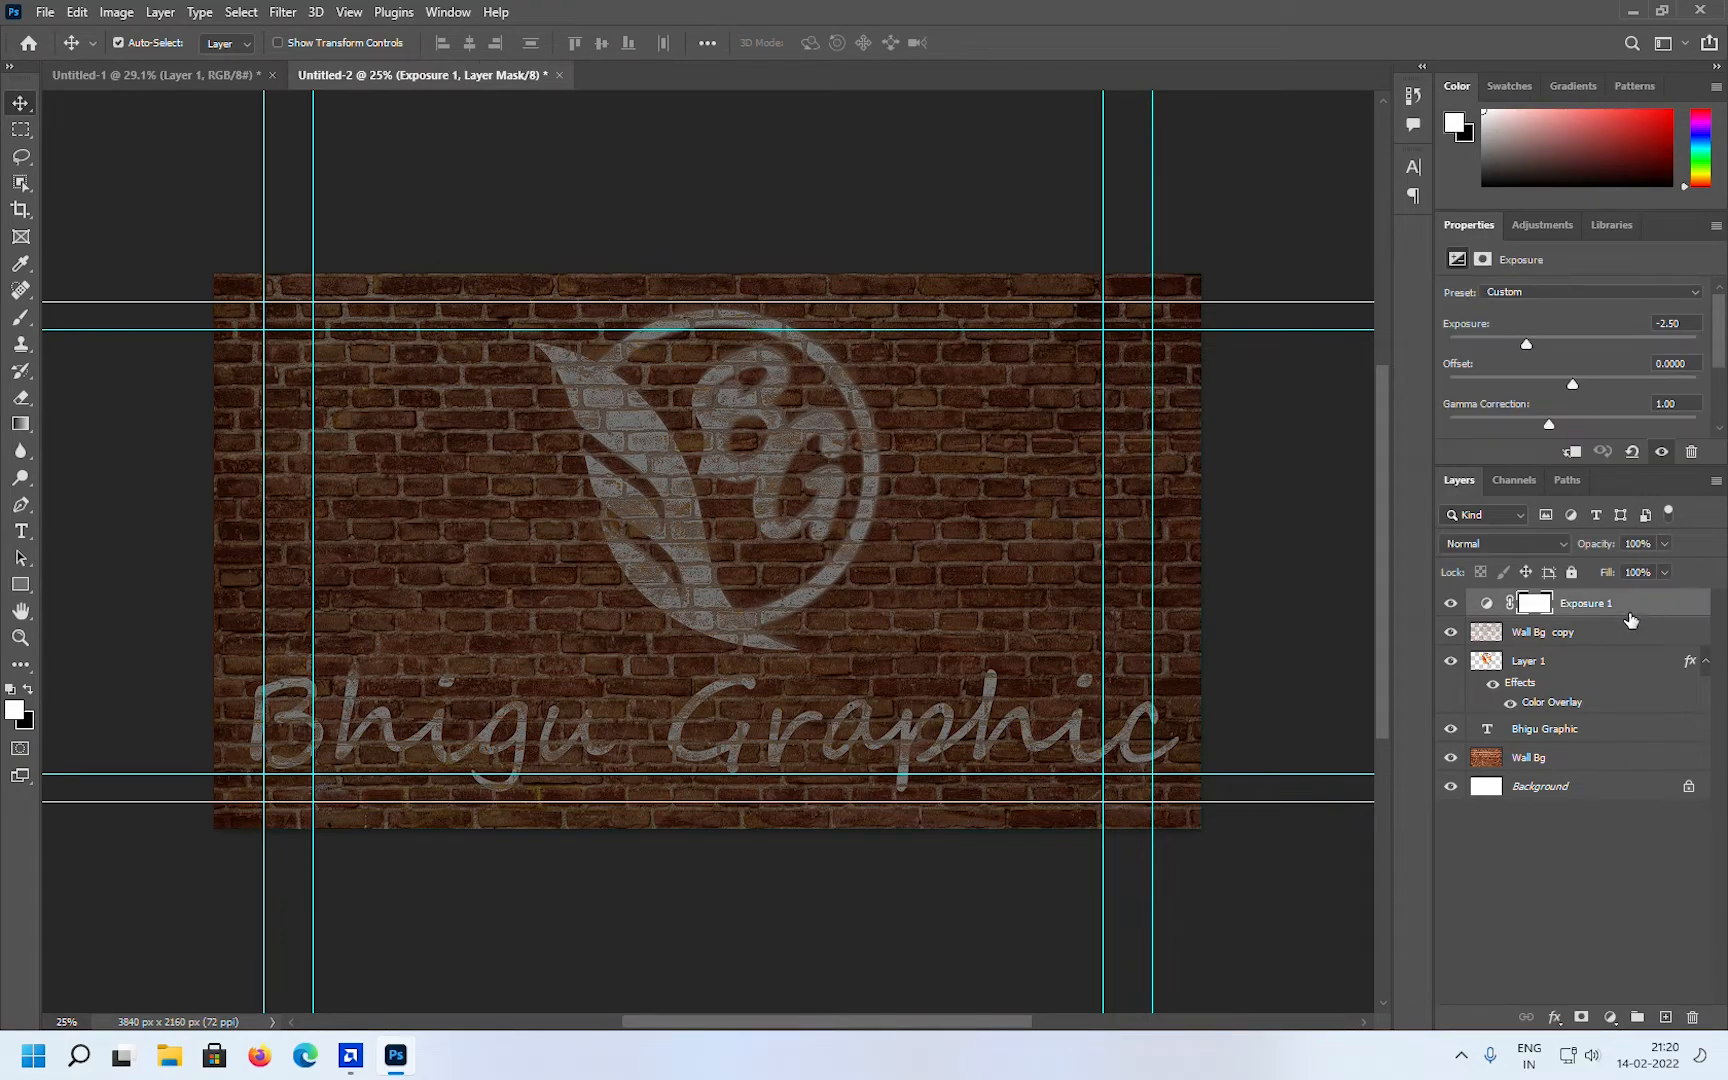
left_click(1610, 1017)
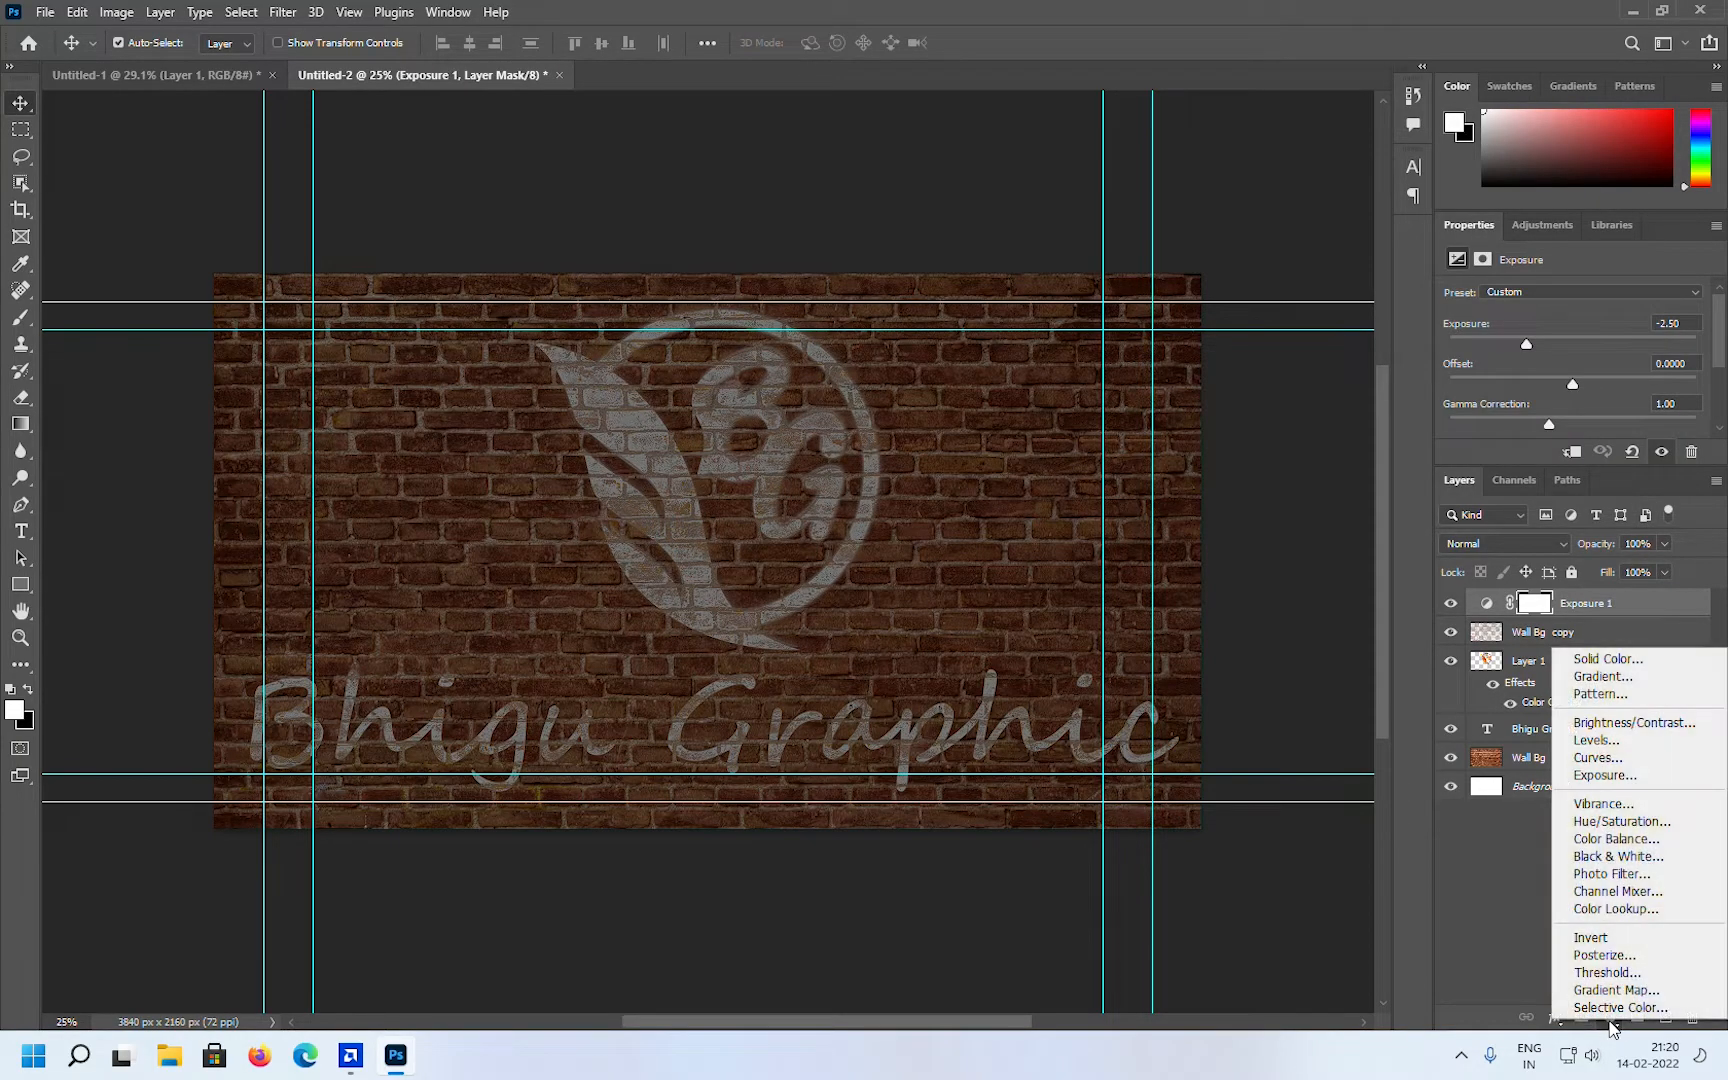
left_click(1652, 742)
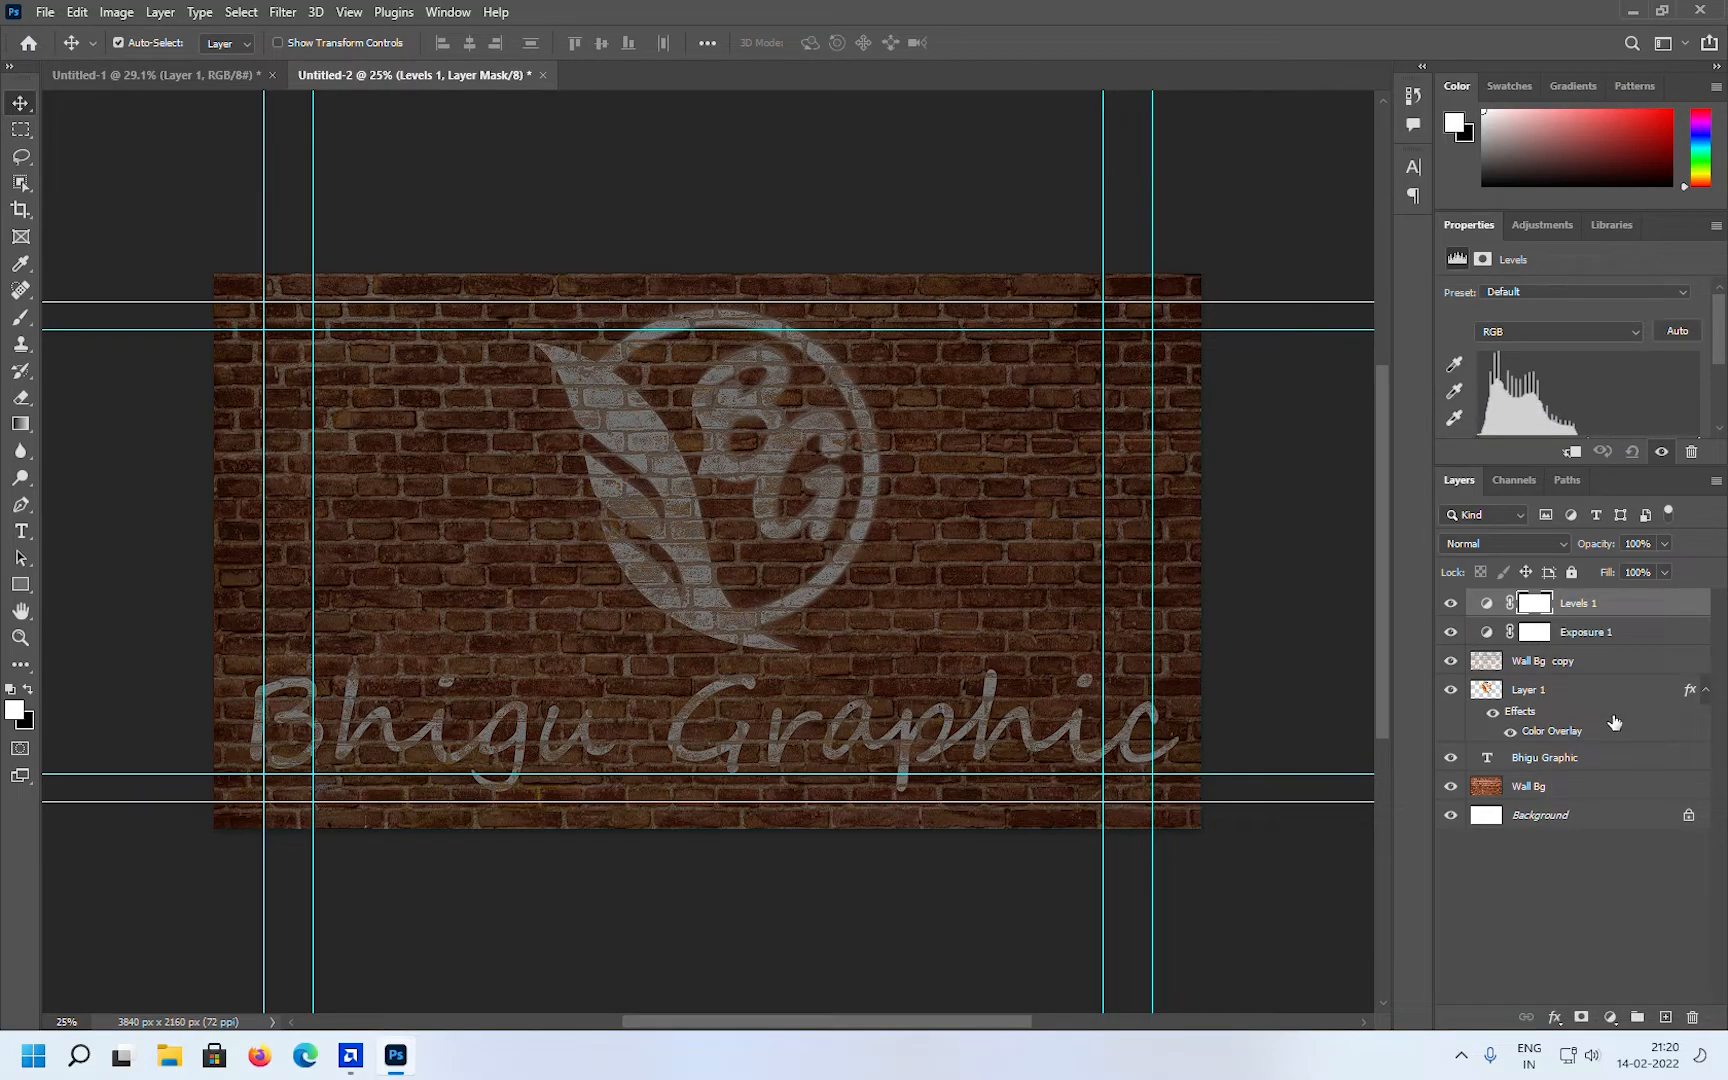
left_click(1488, 606)
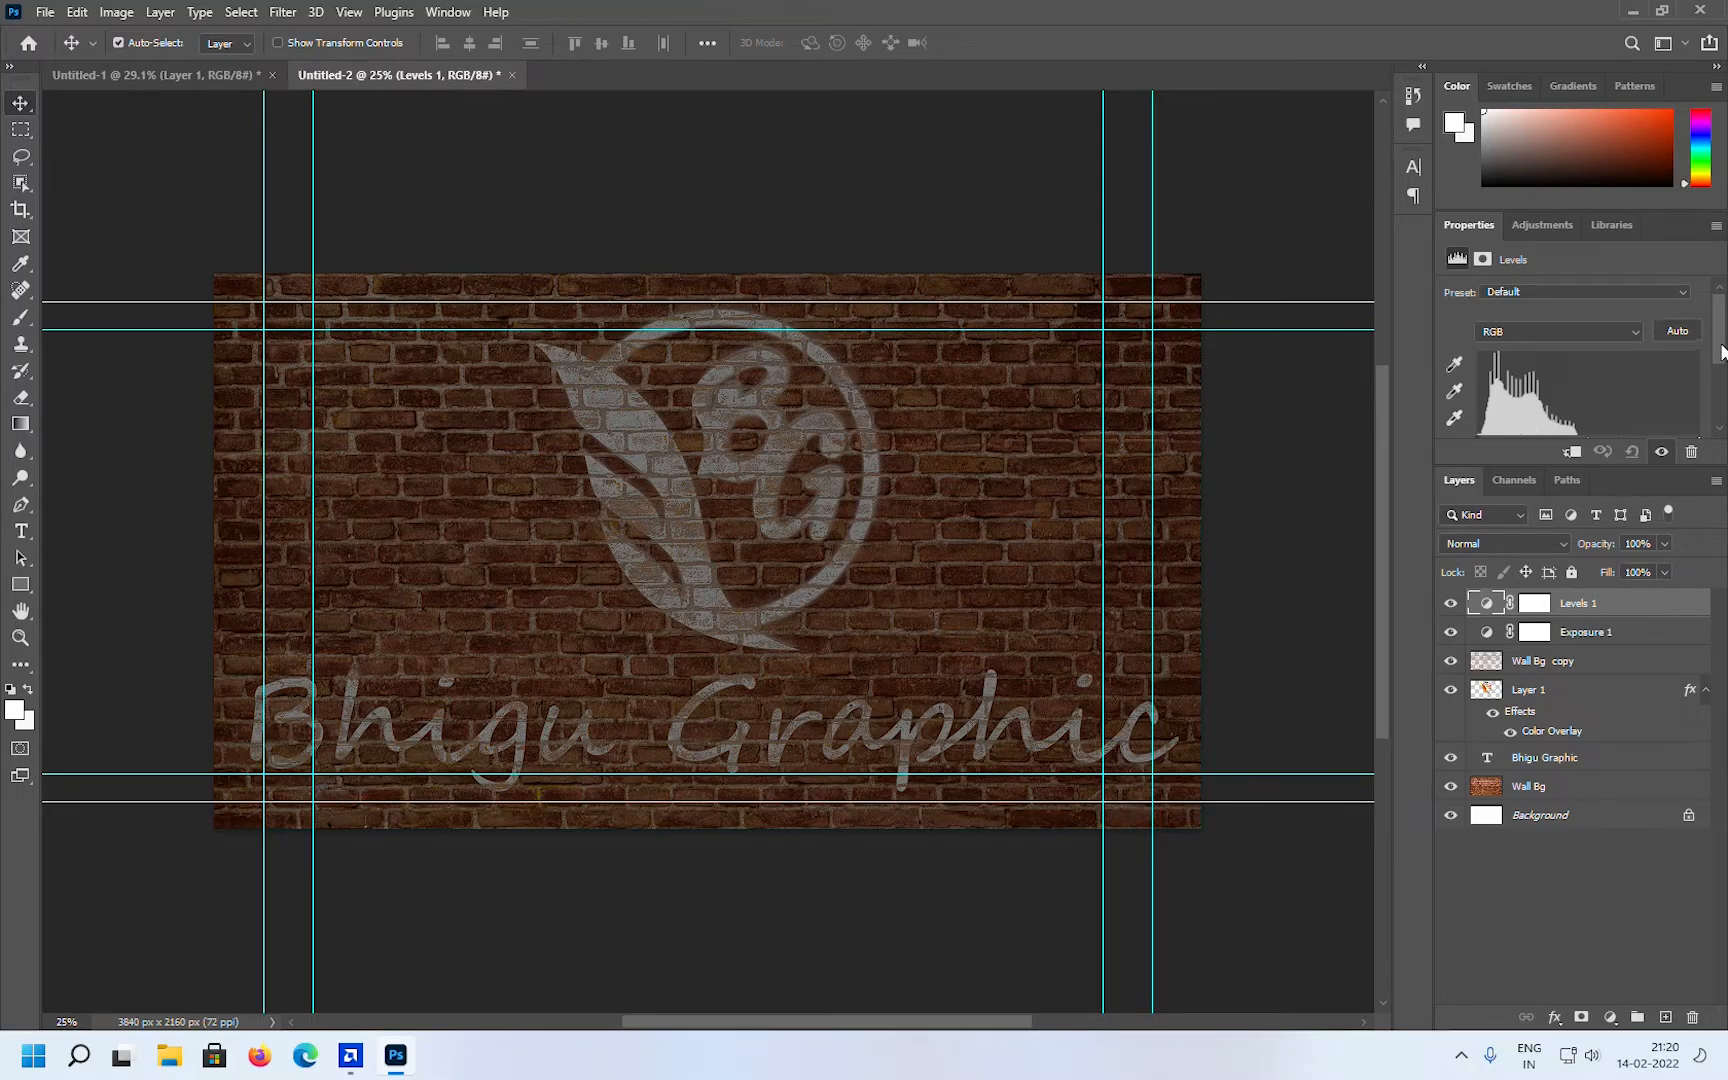
scroll(1718, 360, "down", 3)
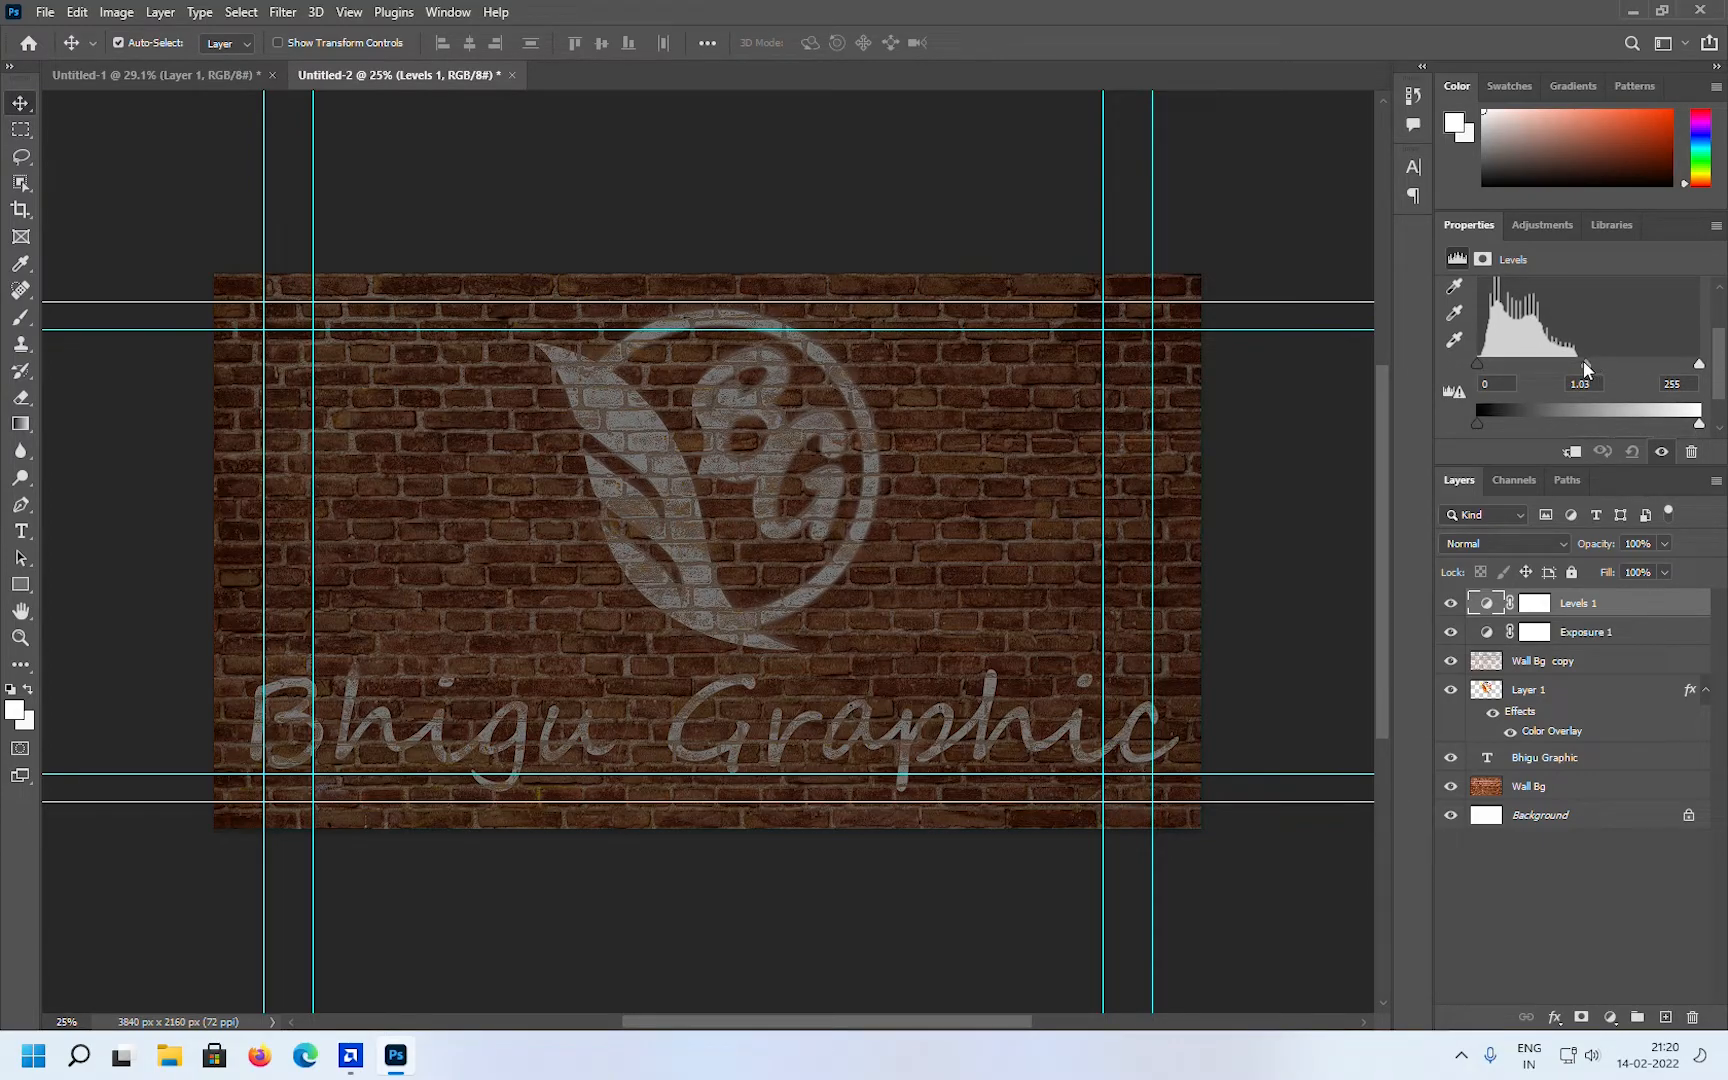
left_click_drag(1699, 364, 1625, 362)
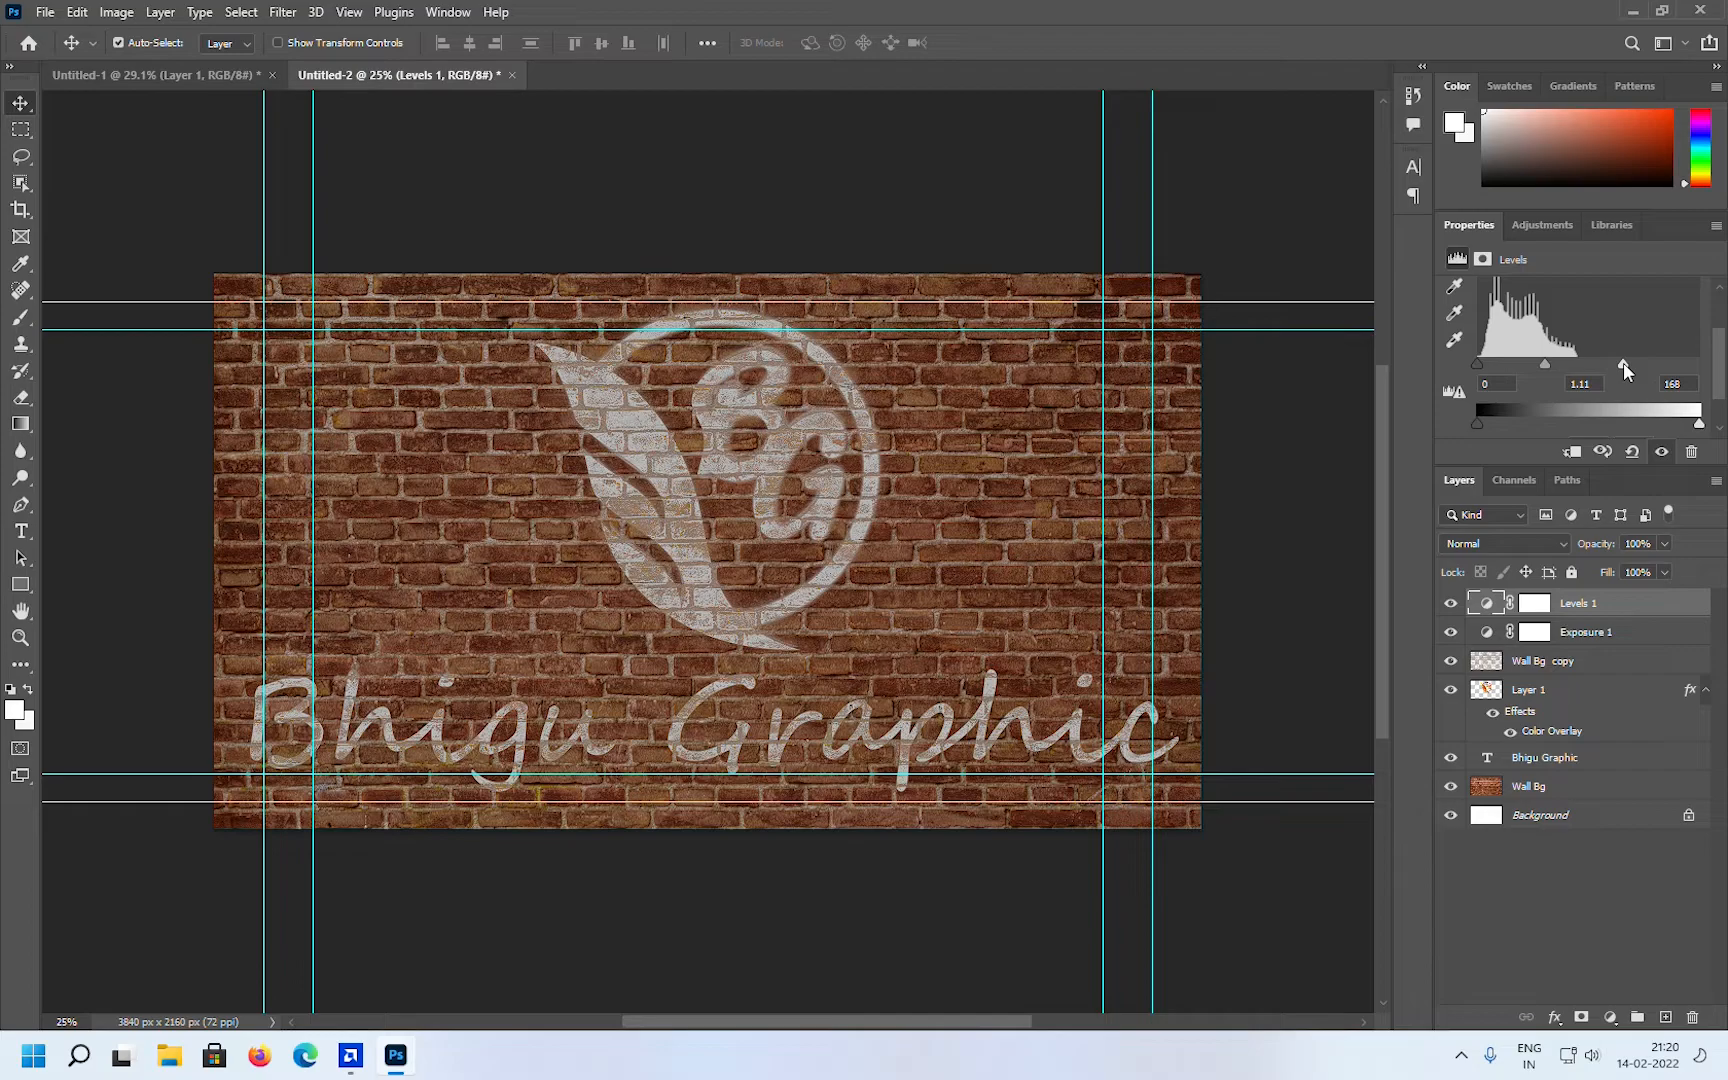
left_click_drag(1547, 365, 1579, 367)
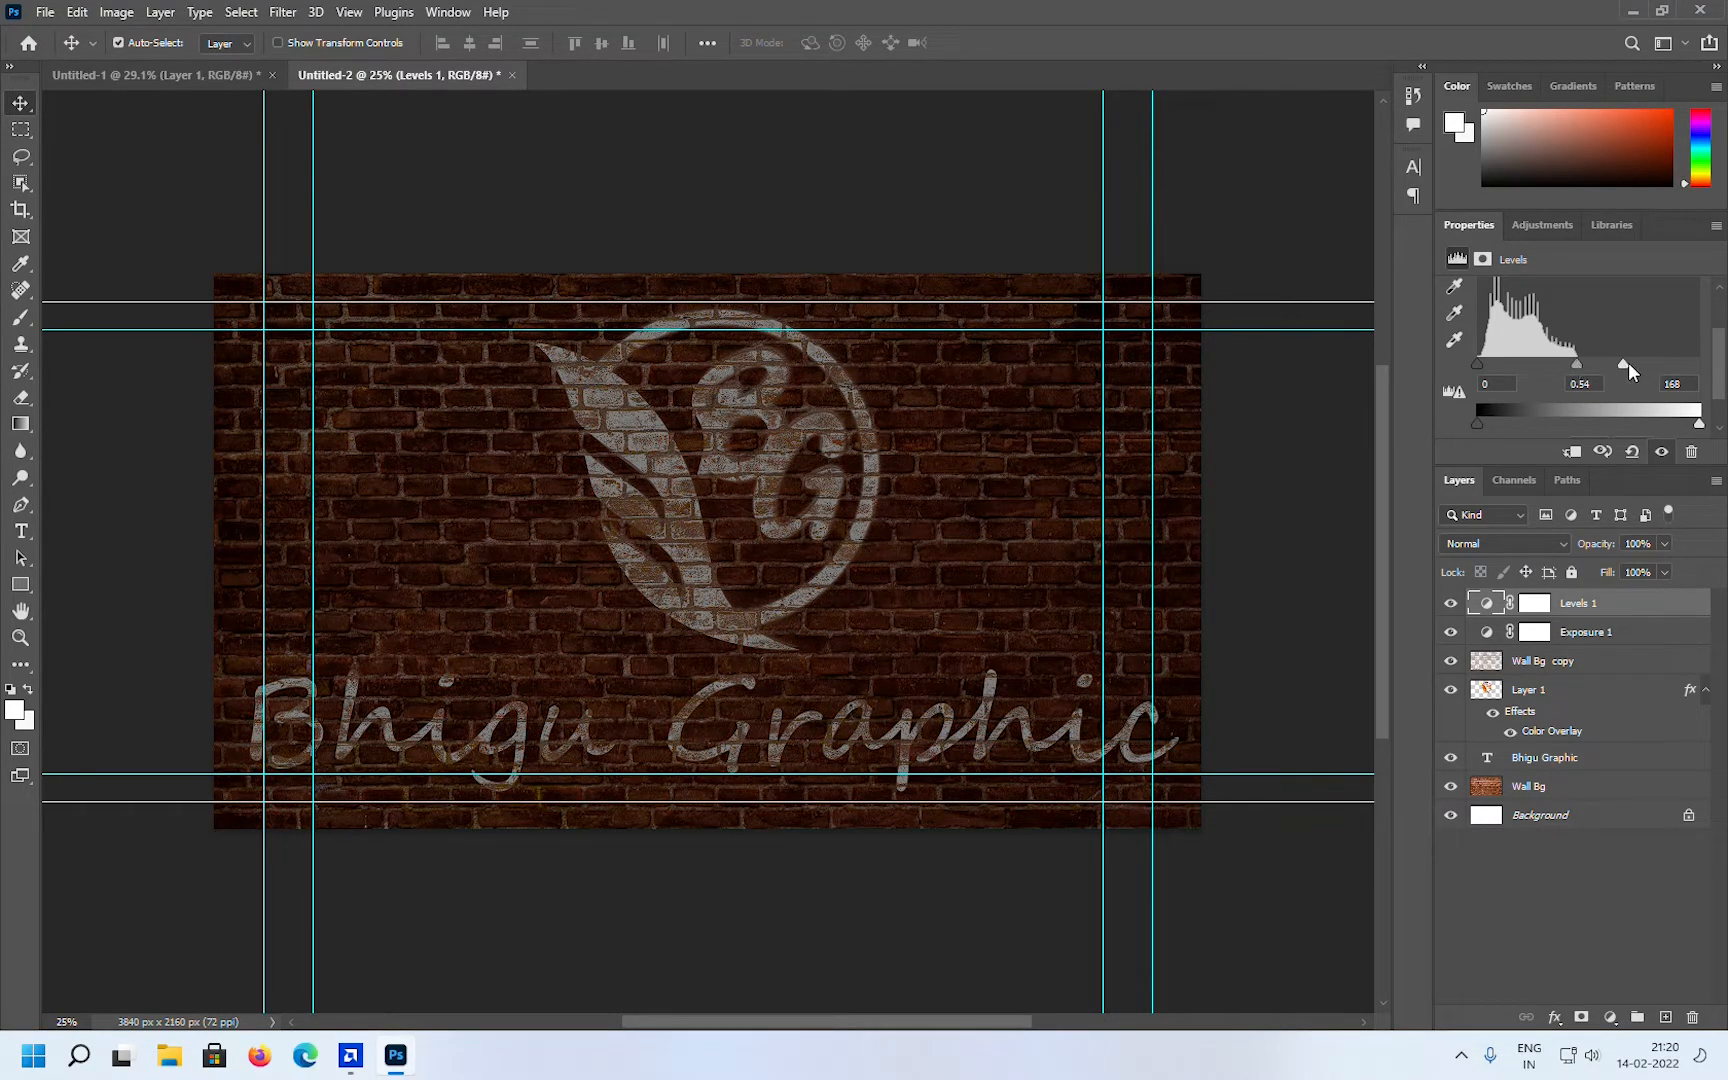
left_click_drag(1631, 364, 1639, 364)
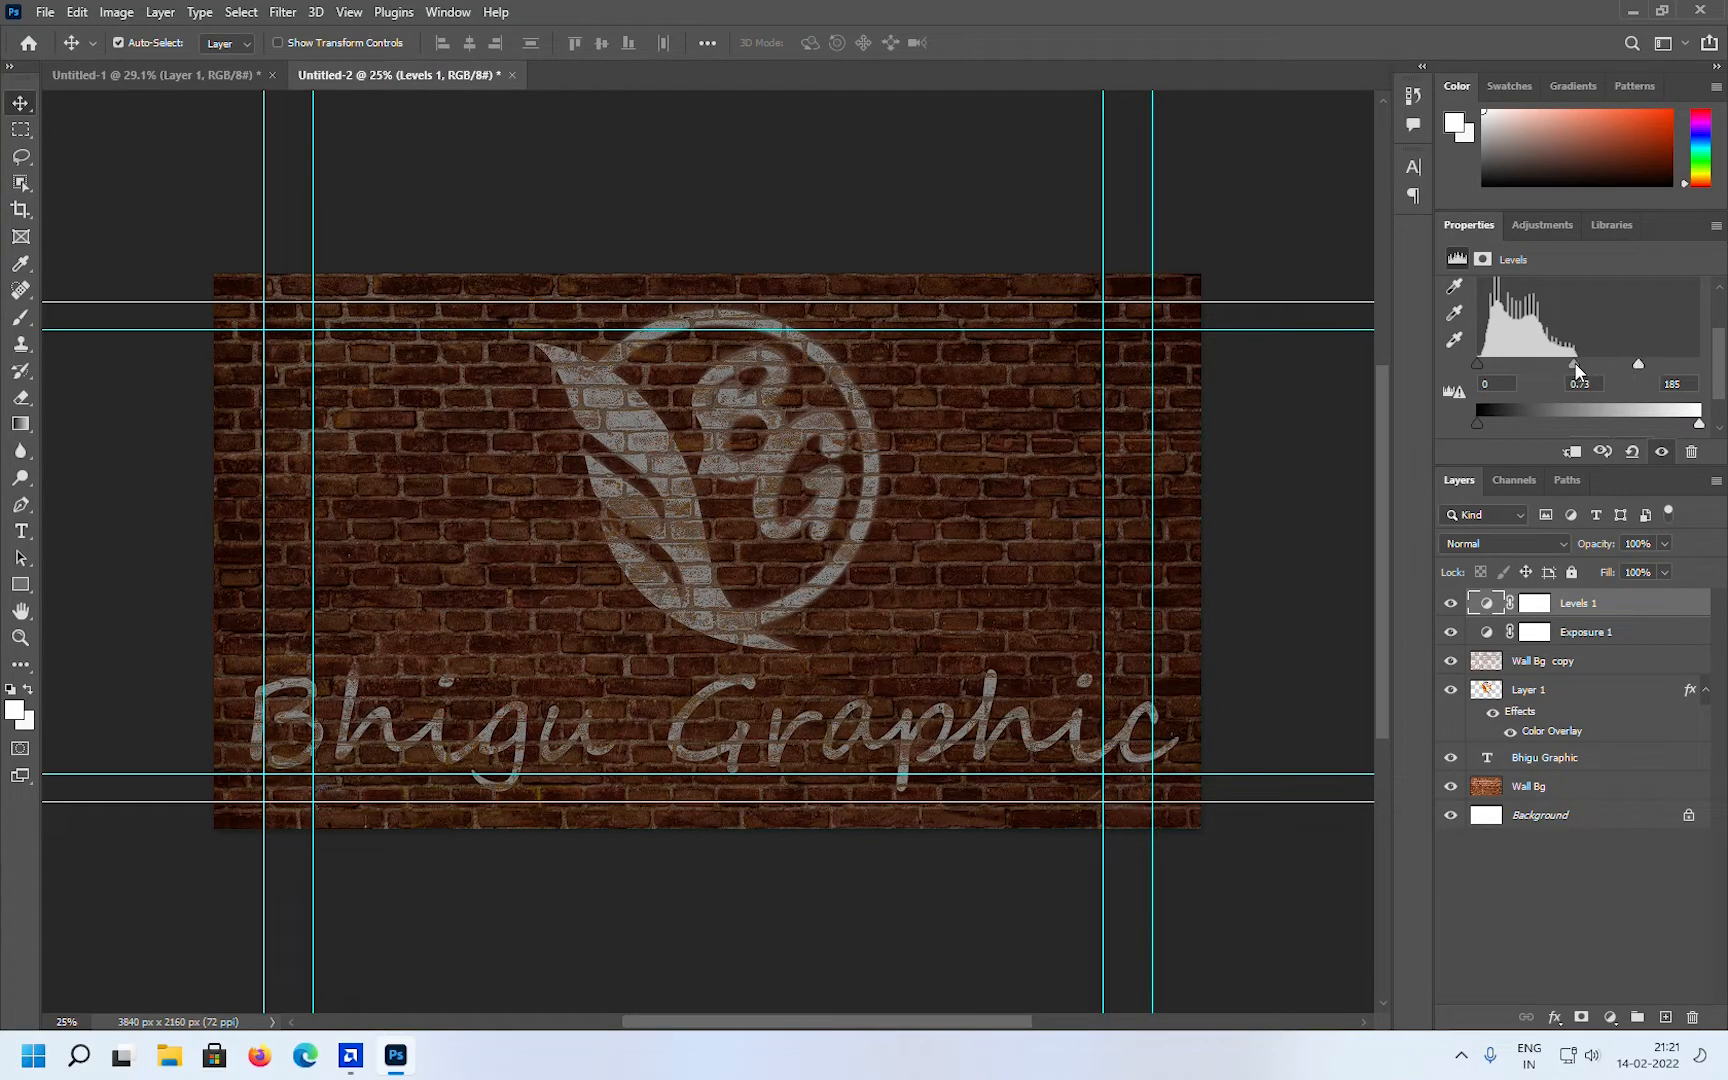
left_click_drag(1575, 362, 1578, 362)
Step: Create a new 3840 x 2160 px document at 72 ppi from the UHDTV/4K 2160p preset
left_click(45, 12)
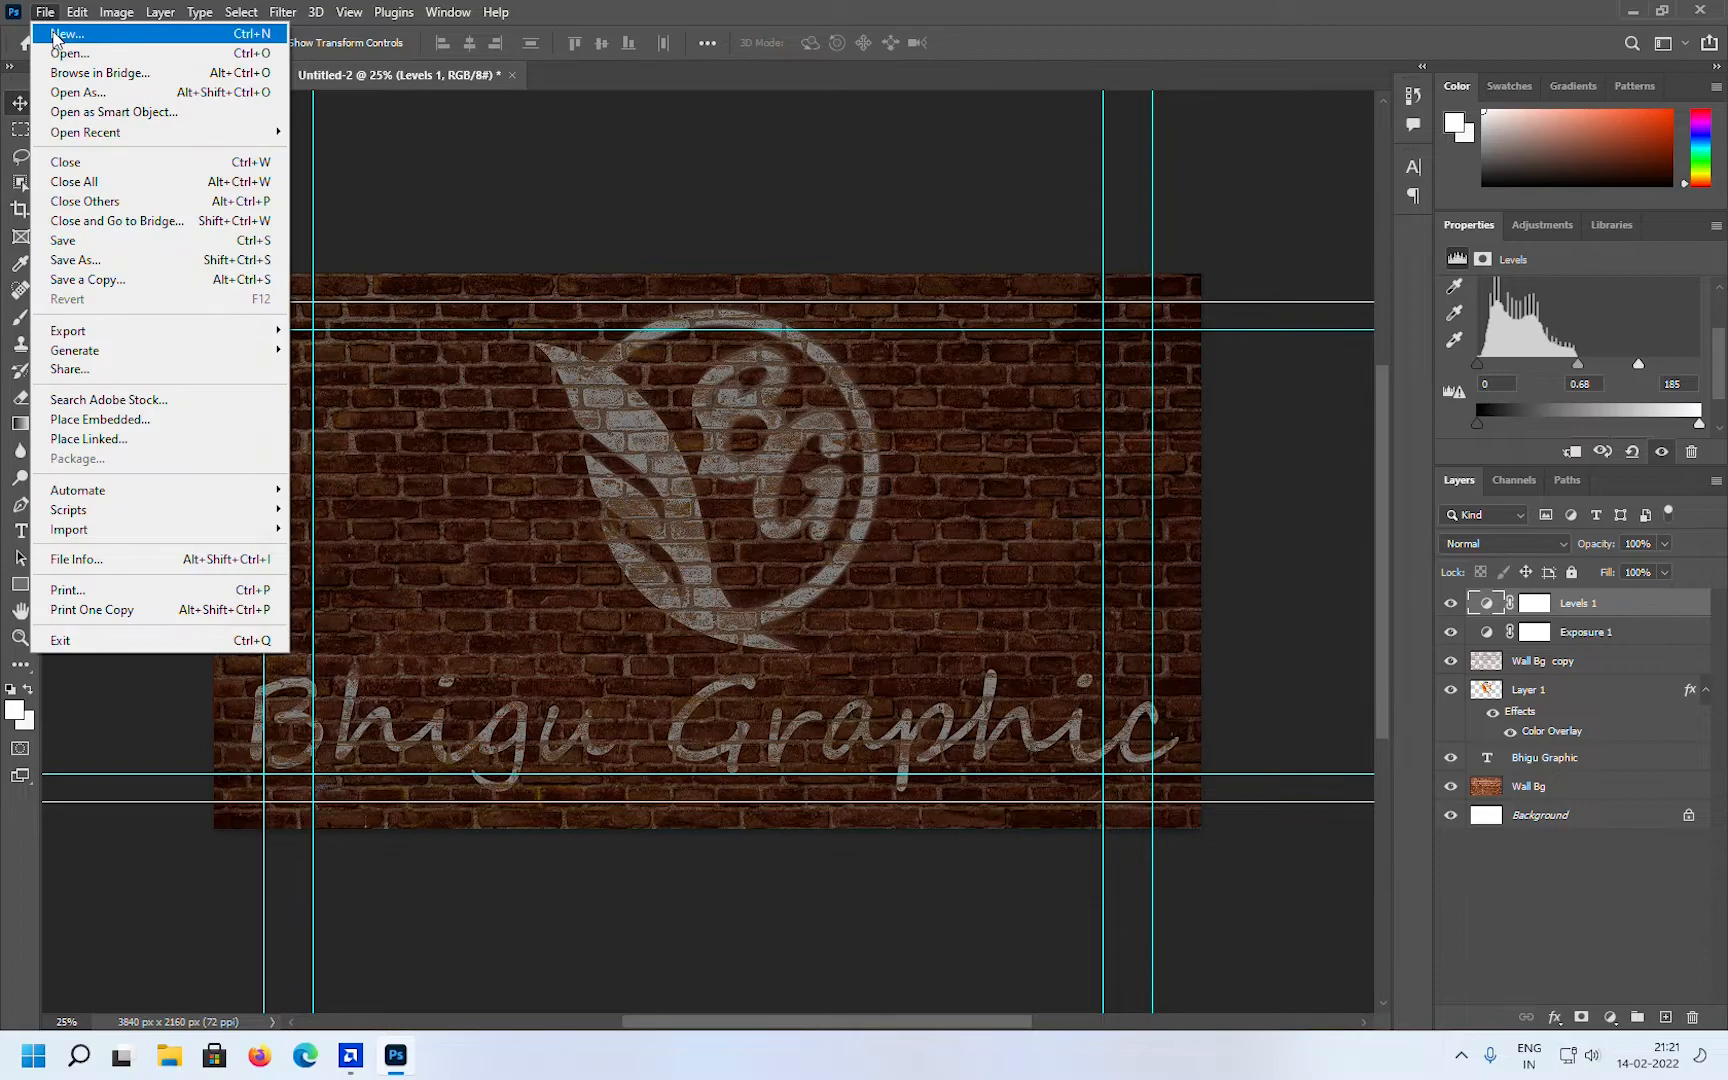
left_click(60, 36)
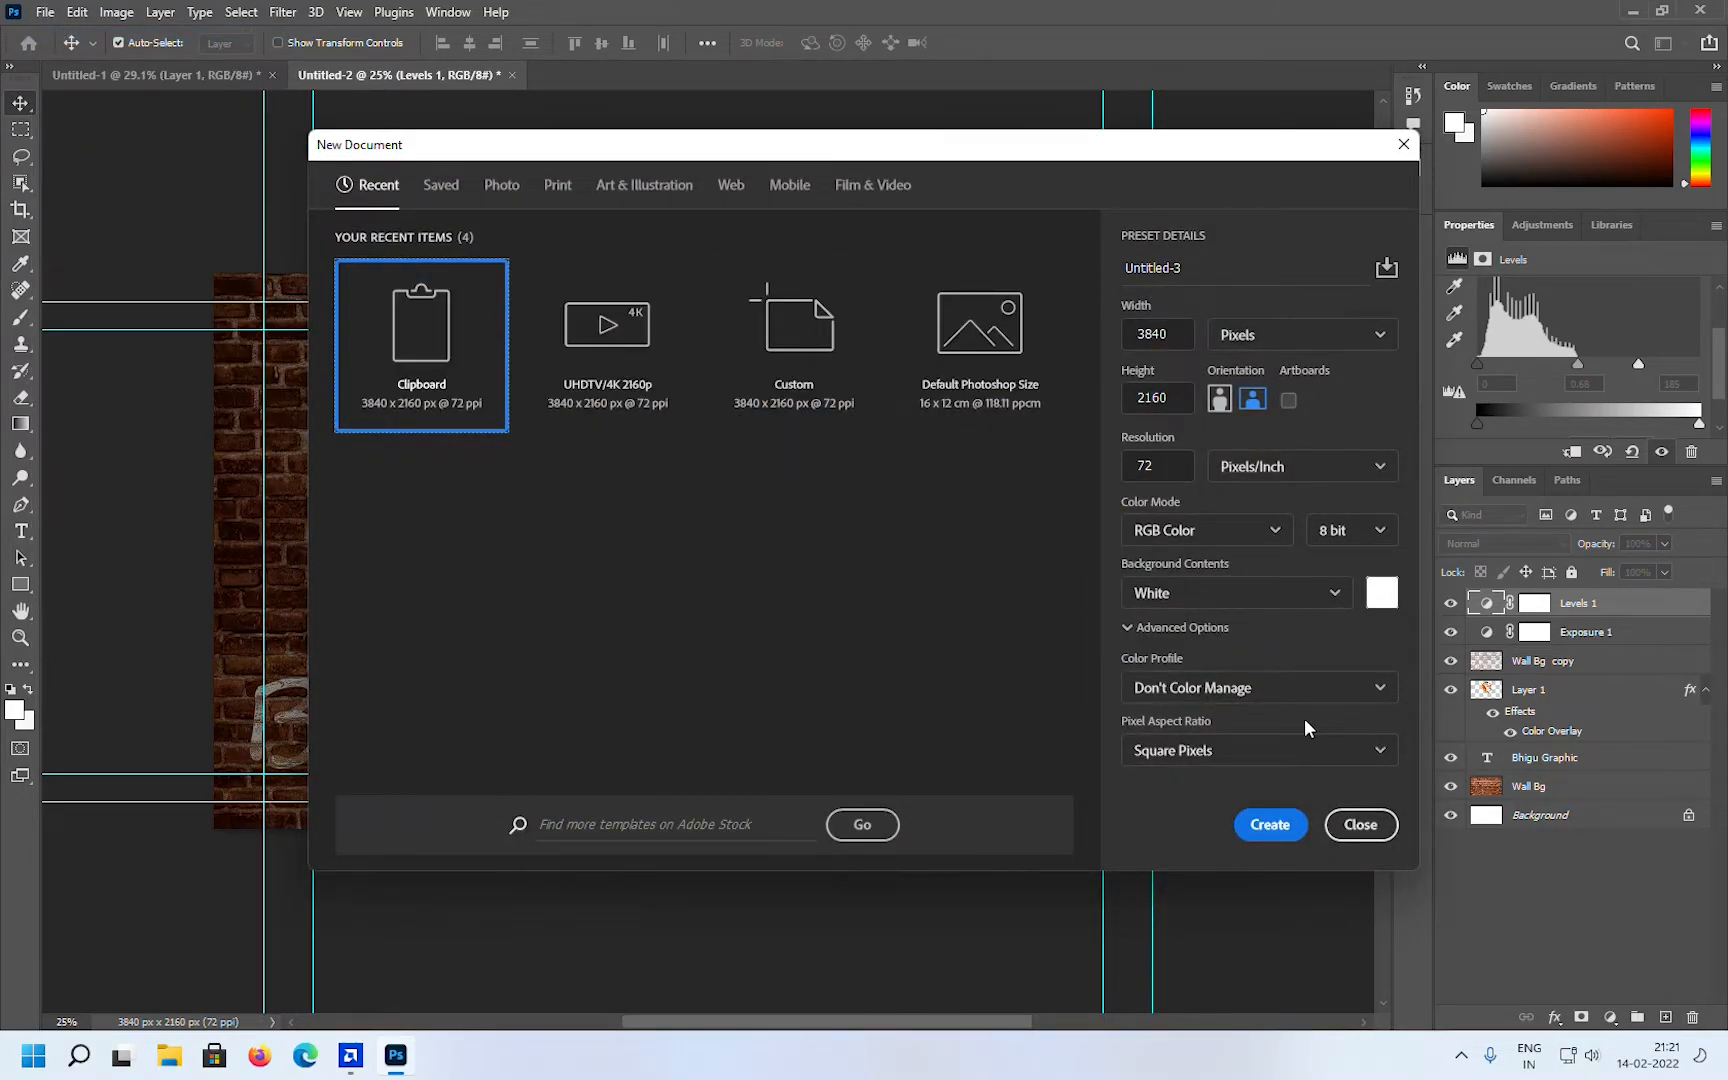
double_click(625, 338)
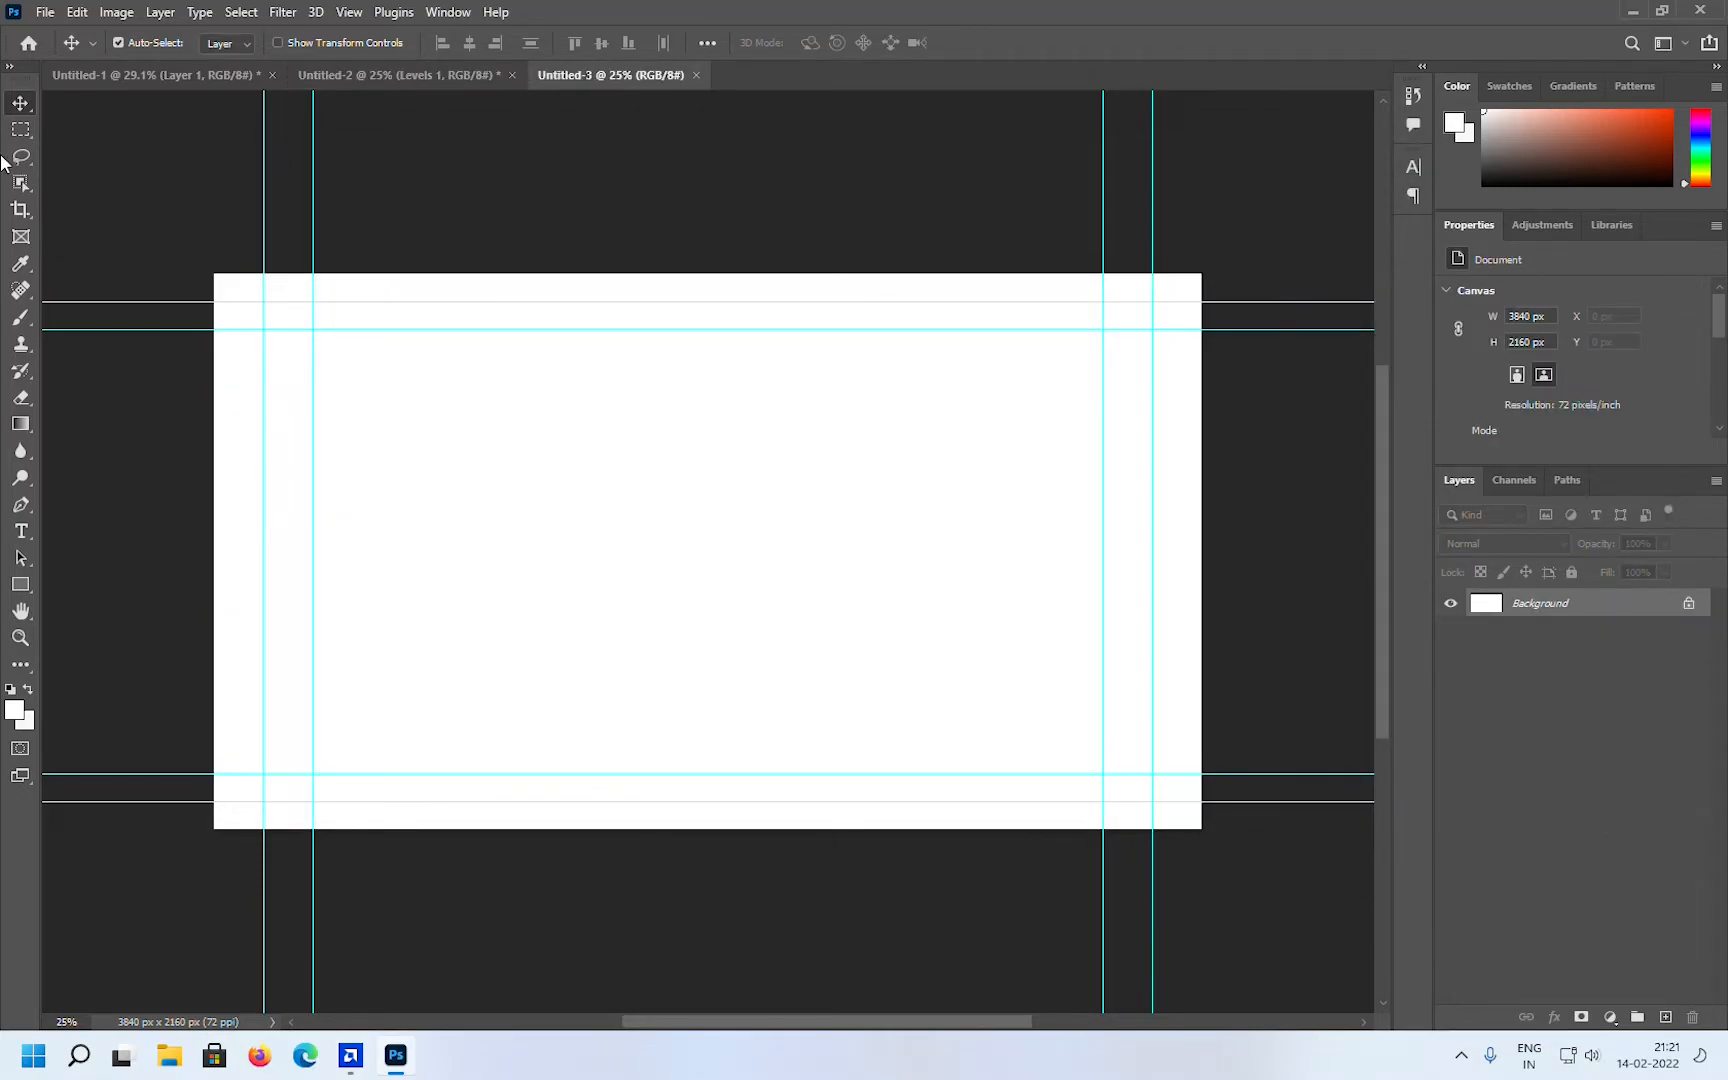
Step: Set the Rectangular Marquee tool's feather to 150 px
left_click(21, 129)
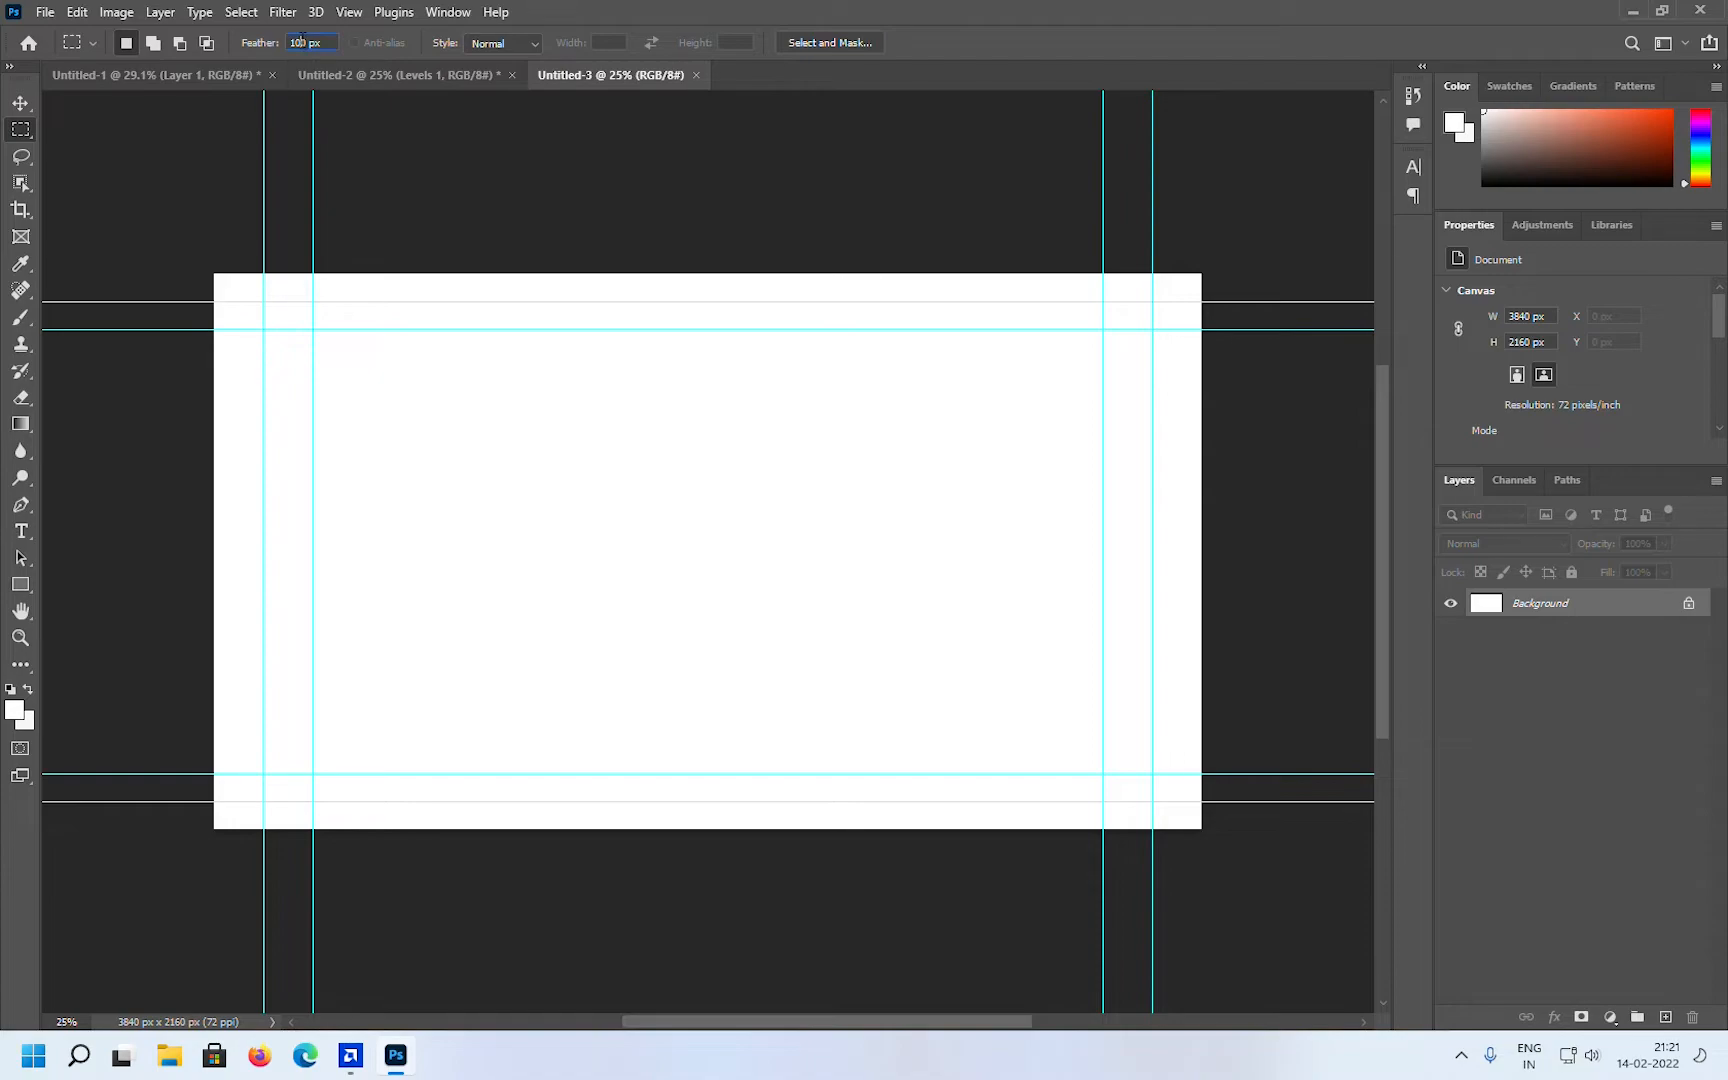
key("BackSpace")
type("5")
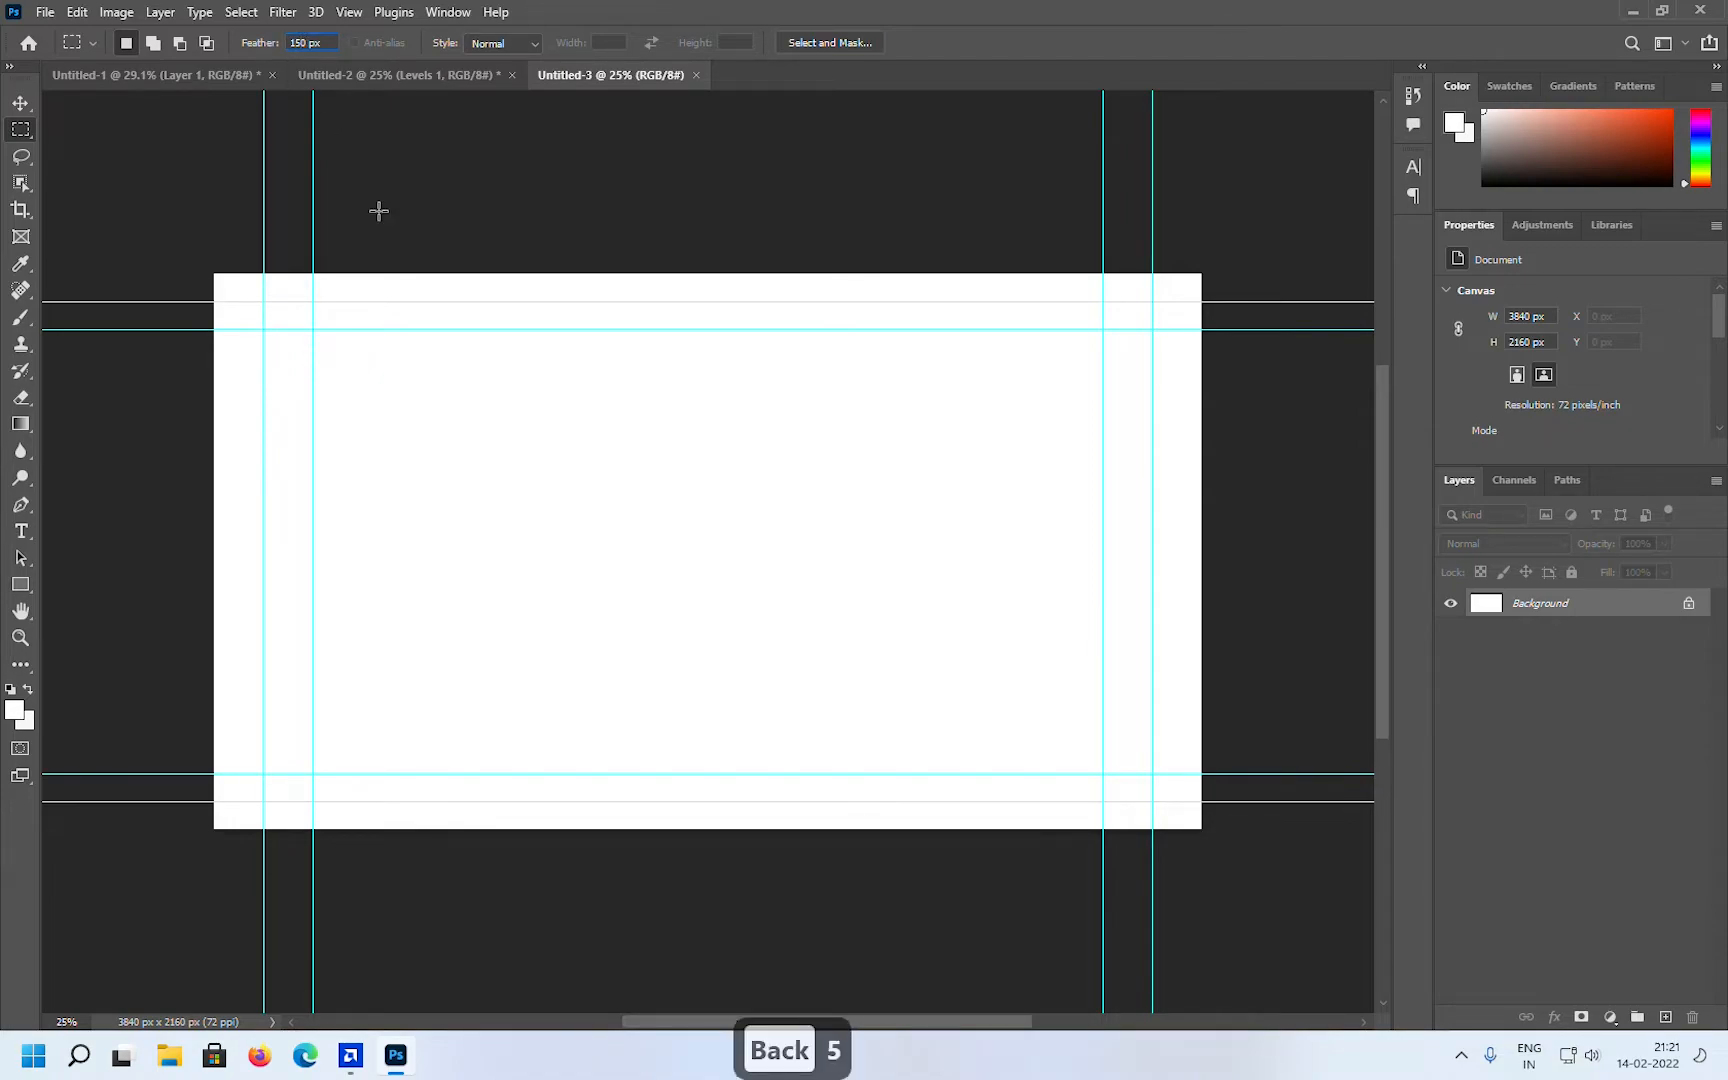
key("Return")
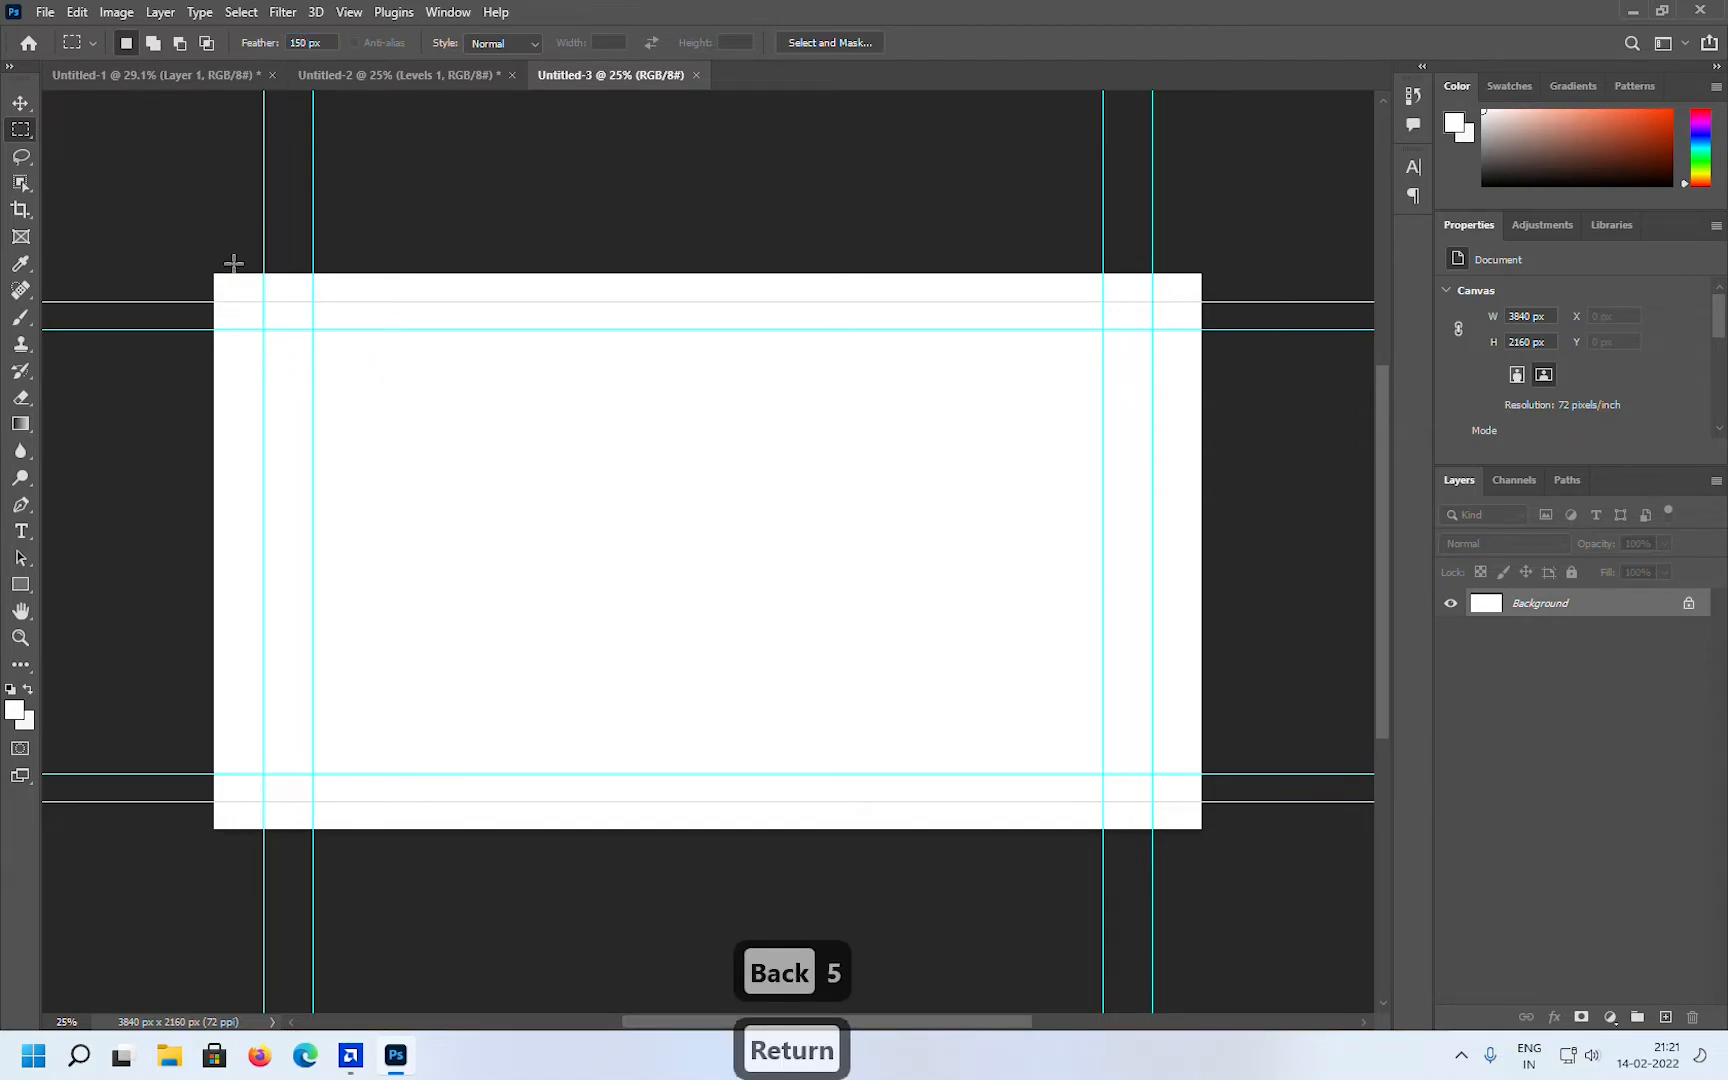
Step: Select a full-height feathered strip along the canvas's left edge, unlock the Background layer and clear the strip
left_click_drag(213, 272, 316, 845)
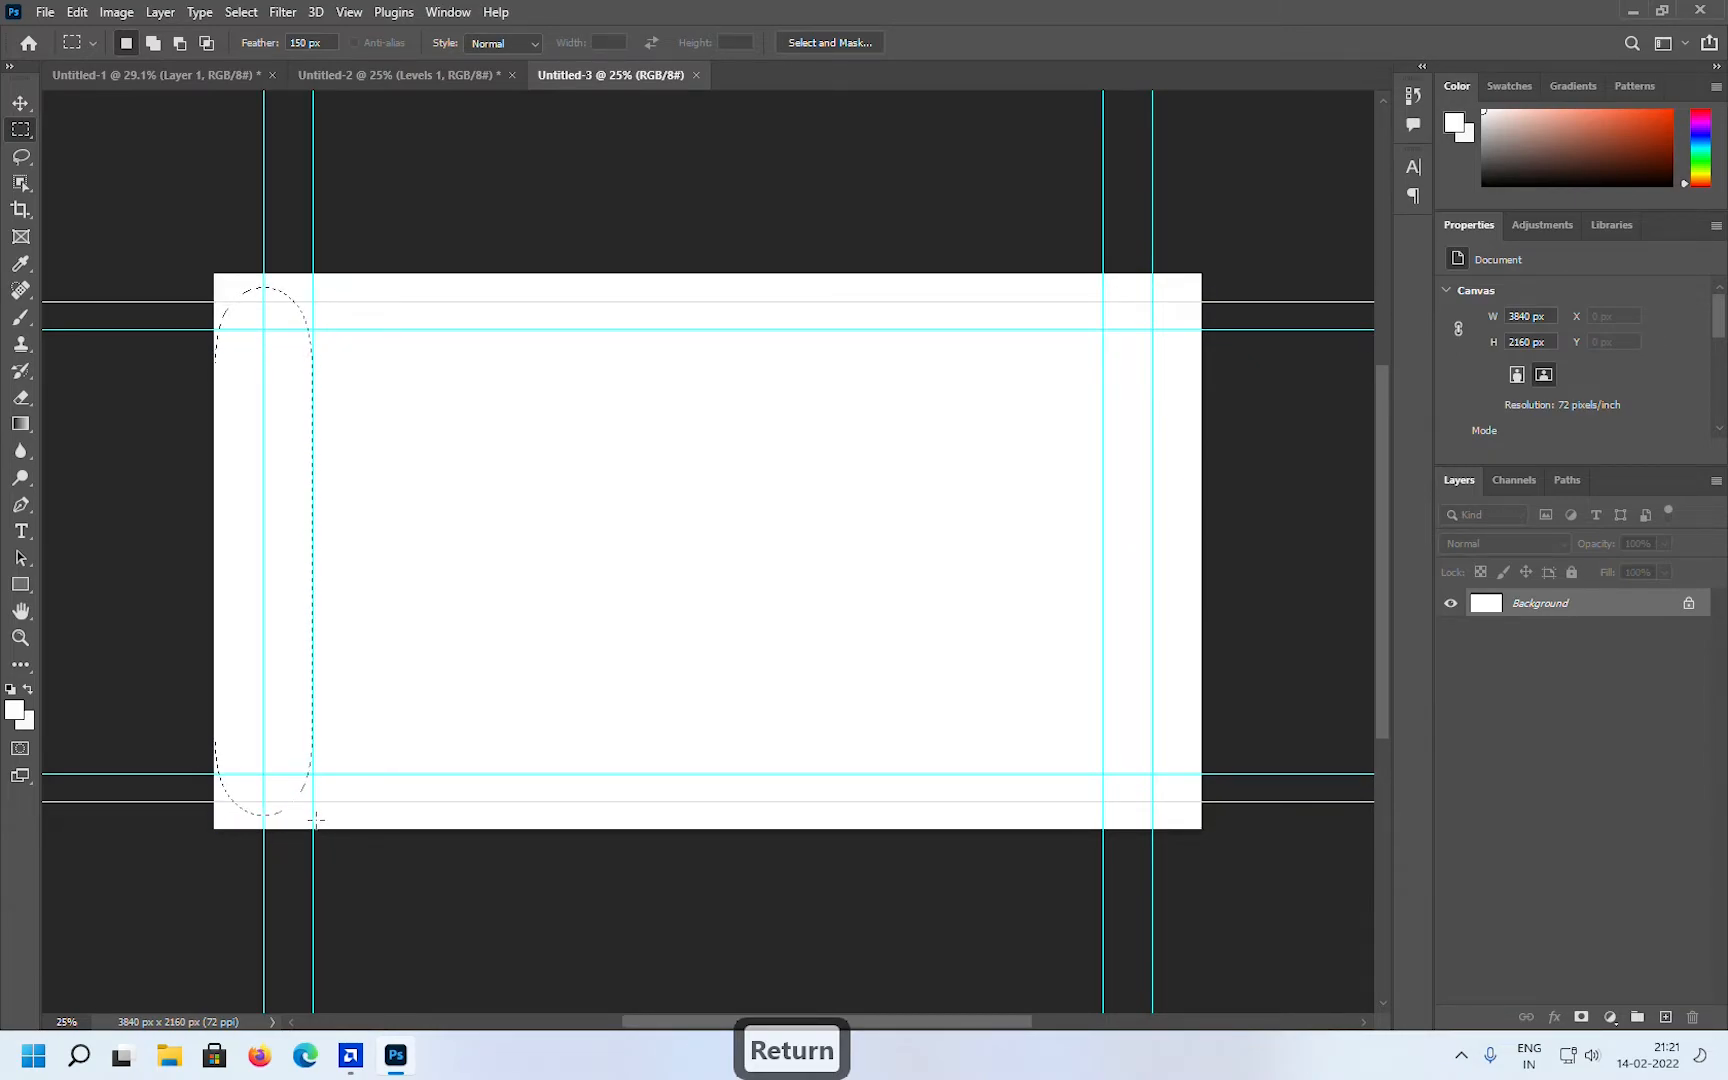
key("Delete")
left_click(1004, 298)
left_click(1688, 603)
key("Delete")
Step: Shift the strip selection across the canvas to the right edge, clearing evenly spaced vertical bands, and deselect
left_click_drag(282, 530, 848, 572)
key("Delete")
key("Delete")
key("Delete")
left_click_drag(846, 553, 1186, 559)
key("Delete")
key("Delete")
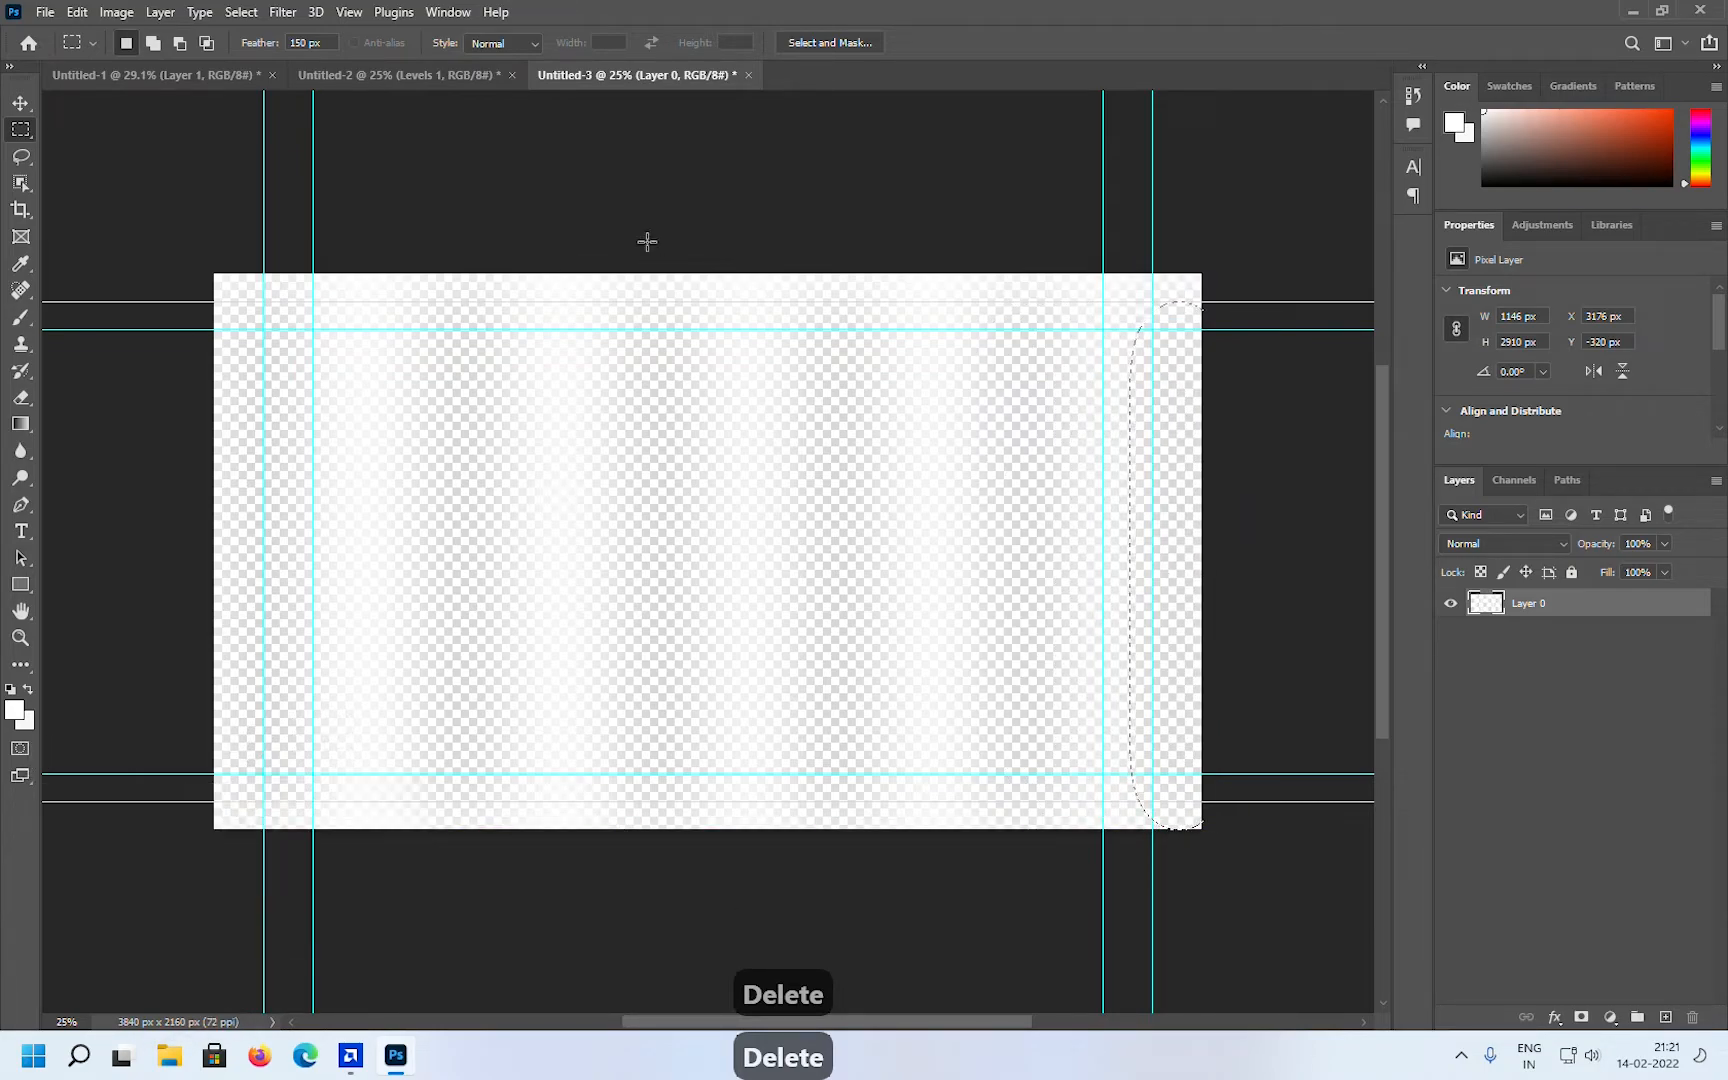
left_click(192, 161)
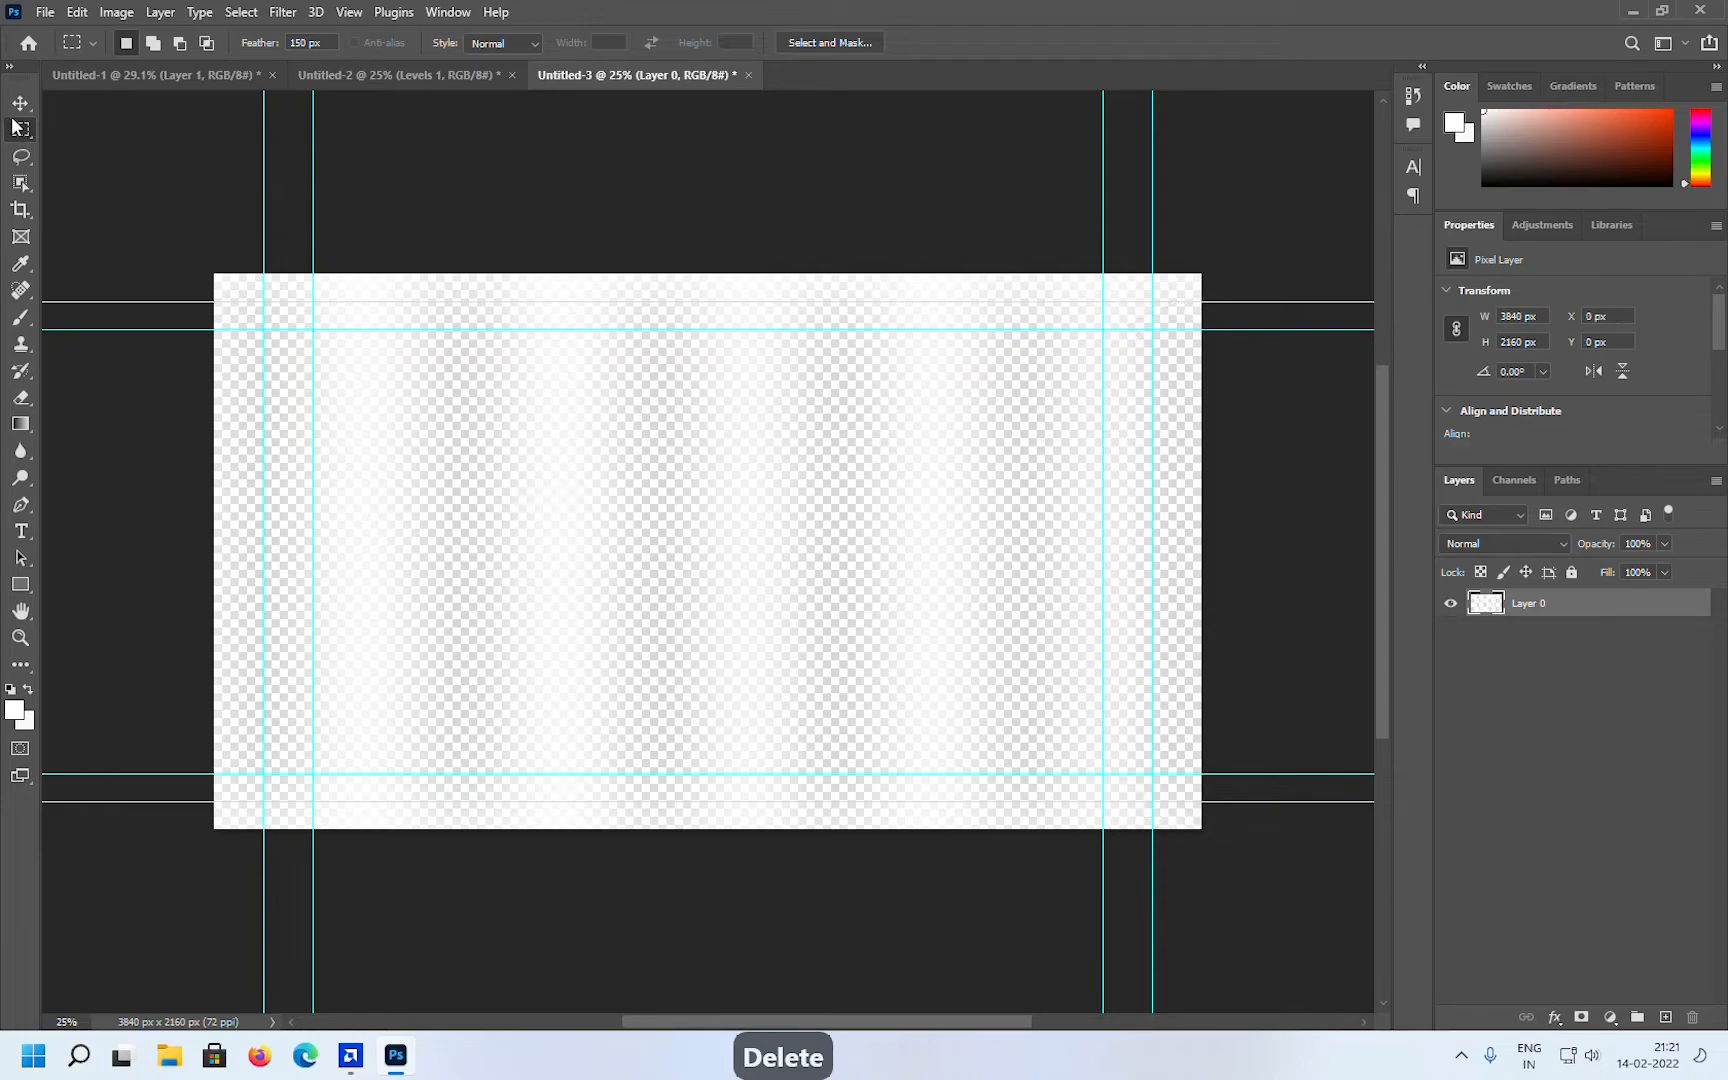
Step: Copy the striped layer to the top of Untitled-2, aligned with the canvas edges, and set its blend mode to Overlay
left_click(20, 104)
left_click_drag(568, 380, 455, 75)
left_click_drag(725, 481, 723, 479)
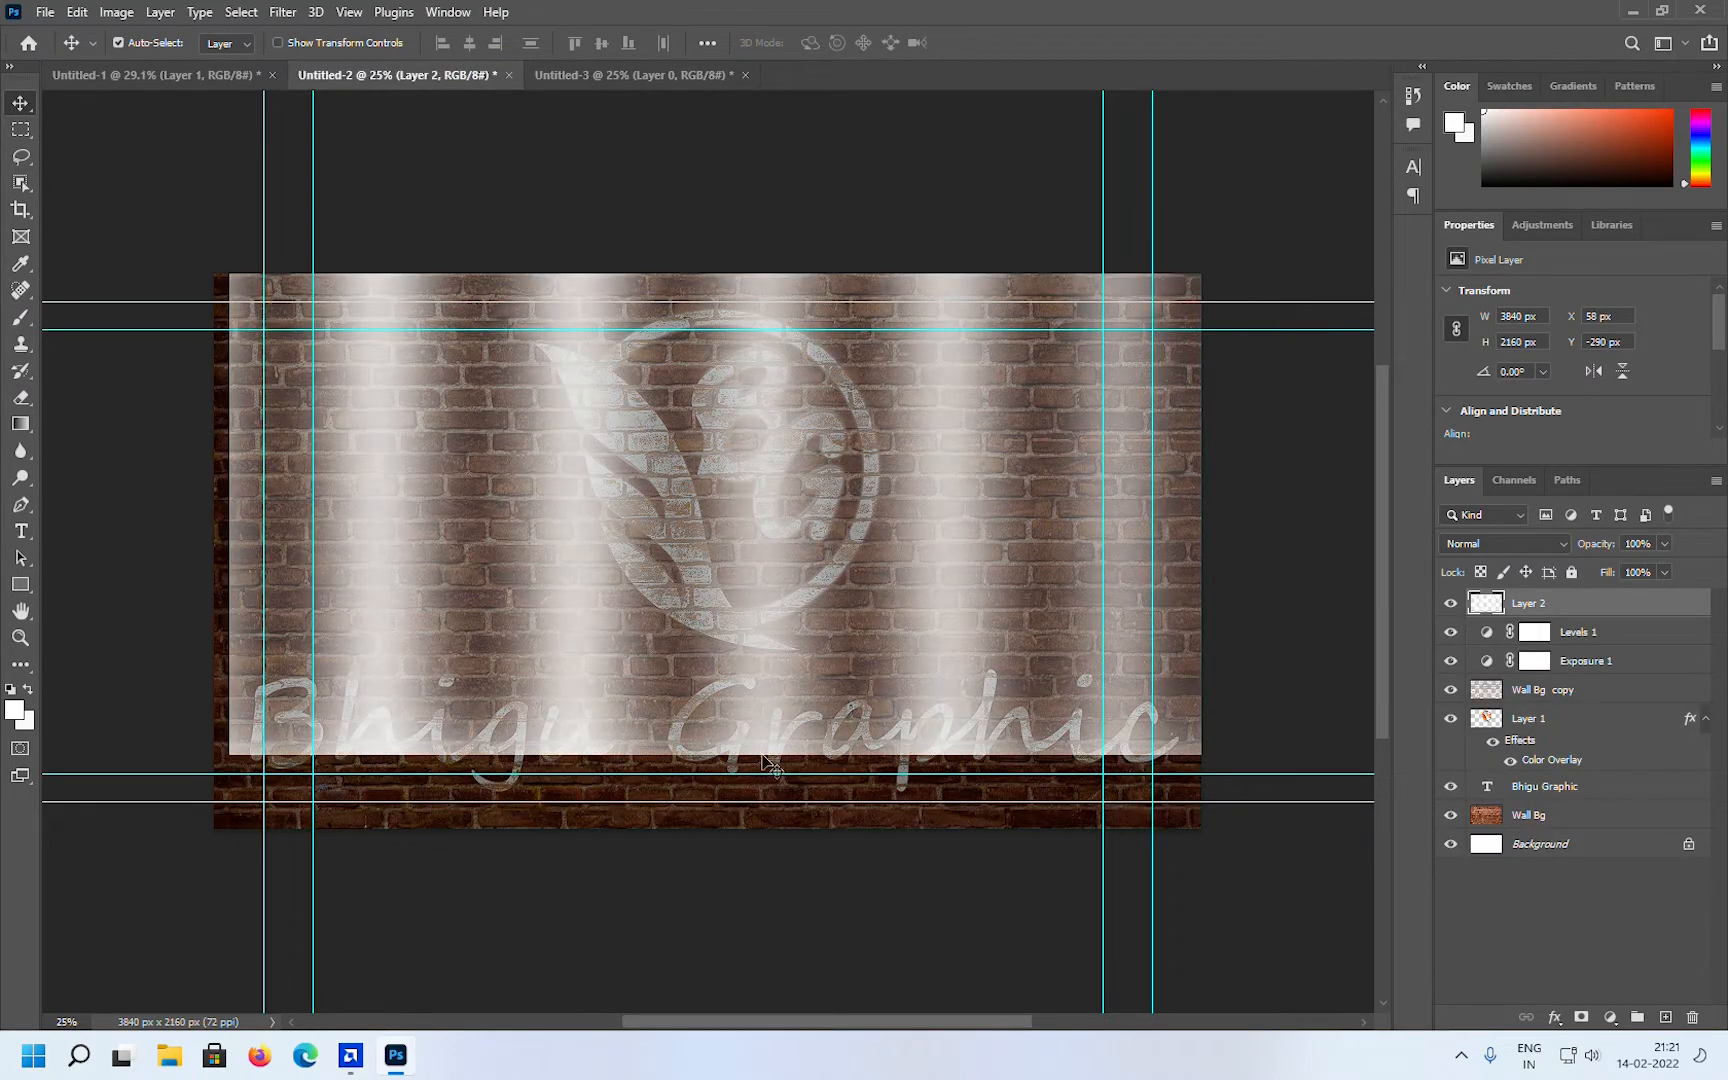
left_click_drag(763, 716, 749, 793)
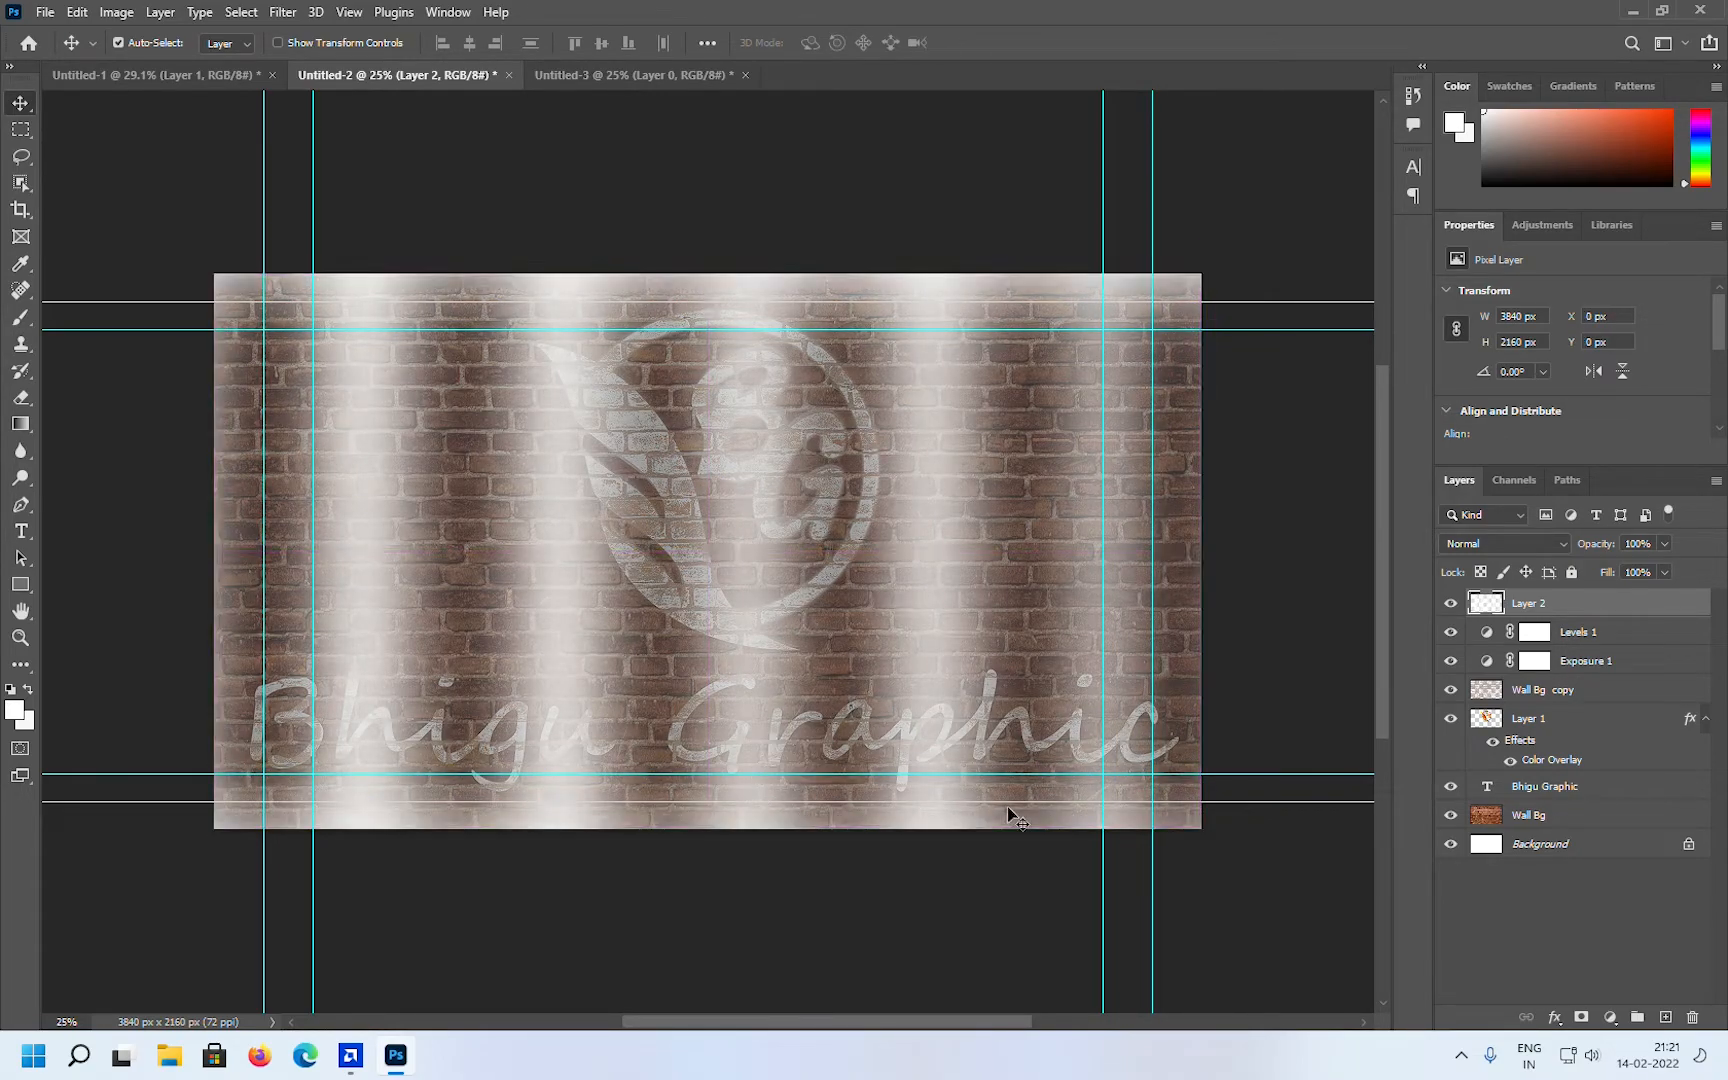
left_click(1514, 542)
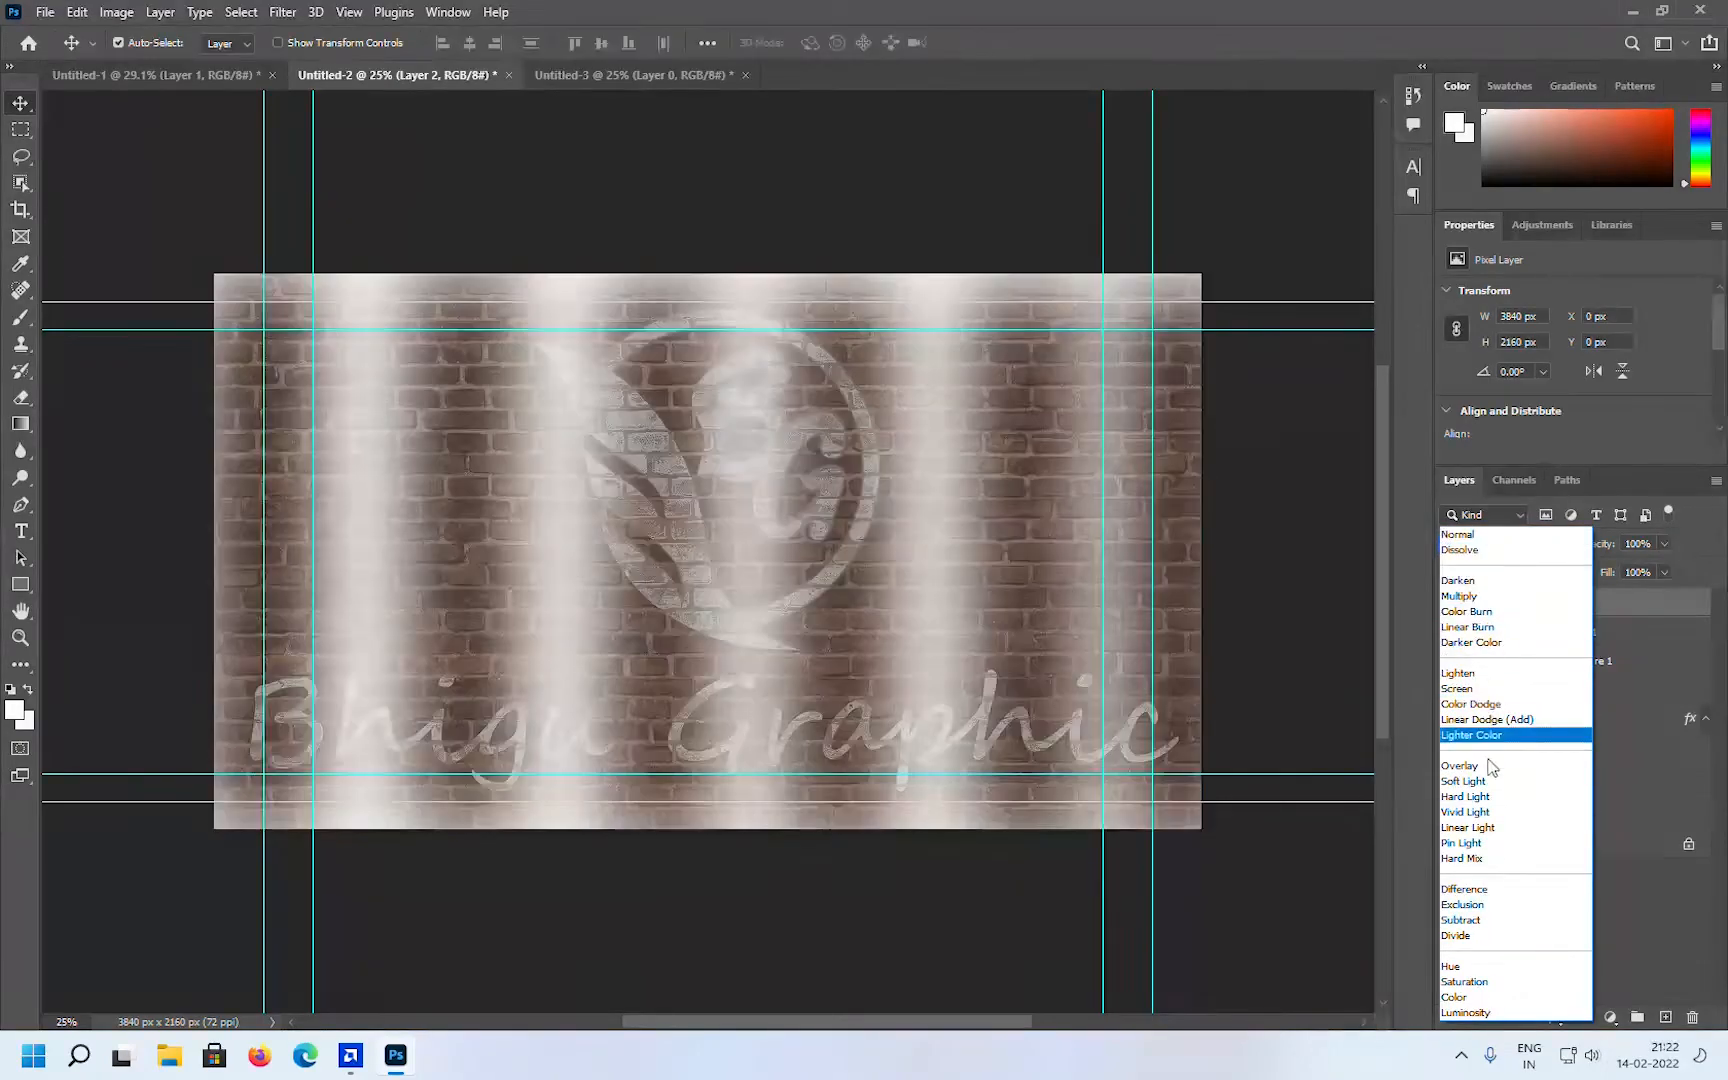
left_click(1494, 766)
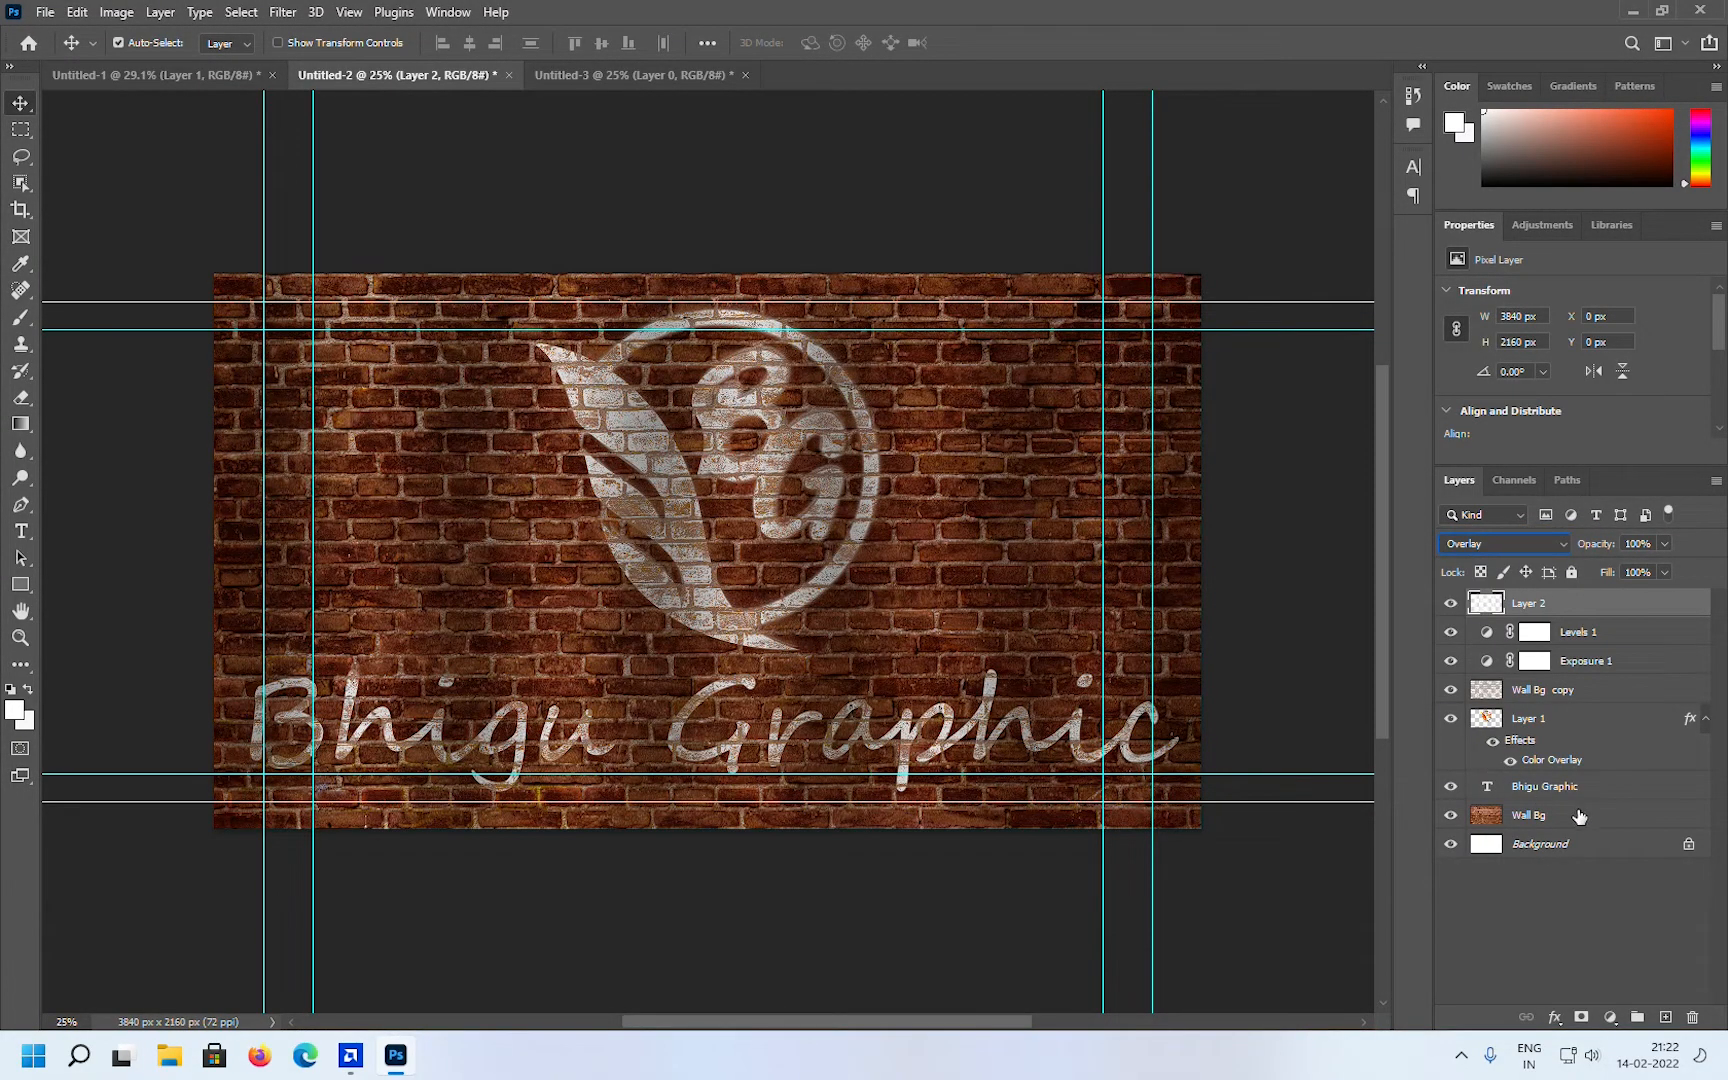